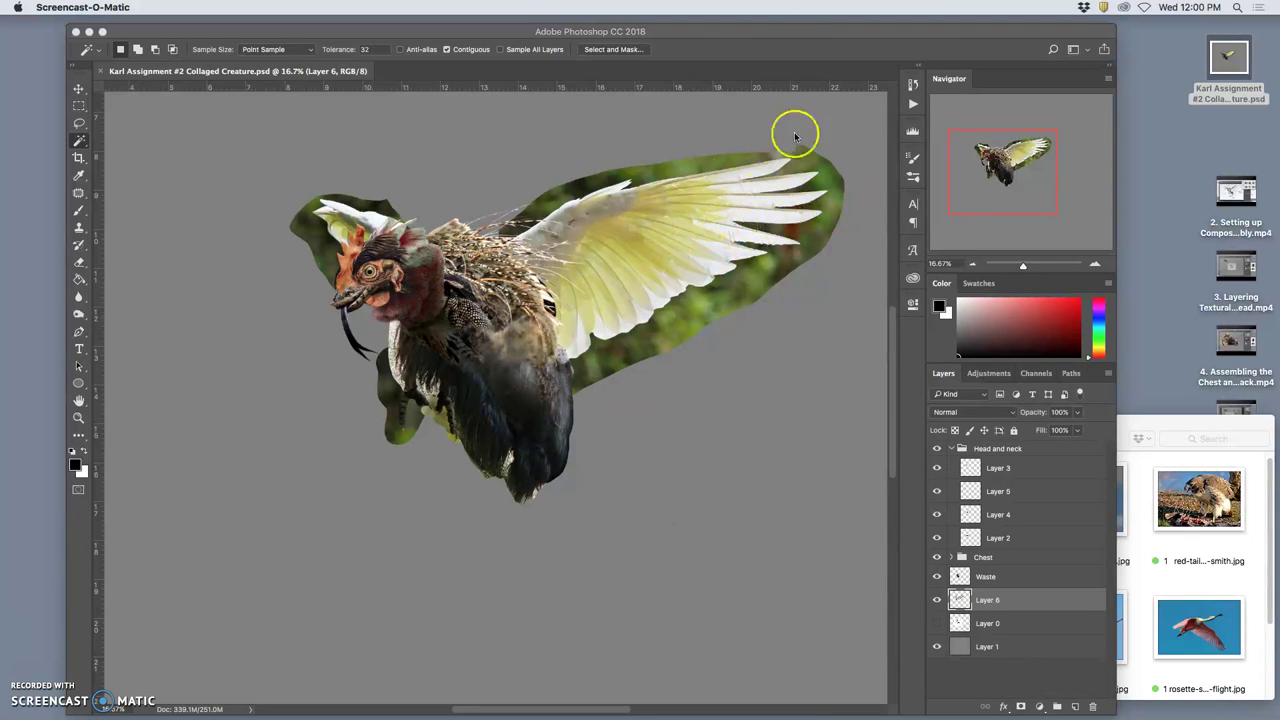
Step: Magic Wand-select the green background around the wing and head top, then delete it
left_click(745, 32)
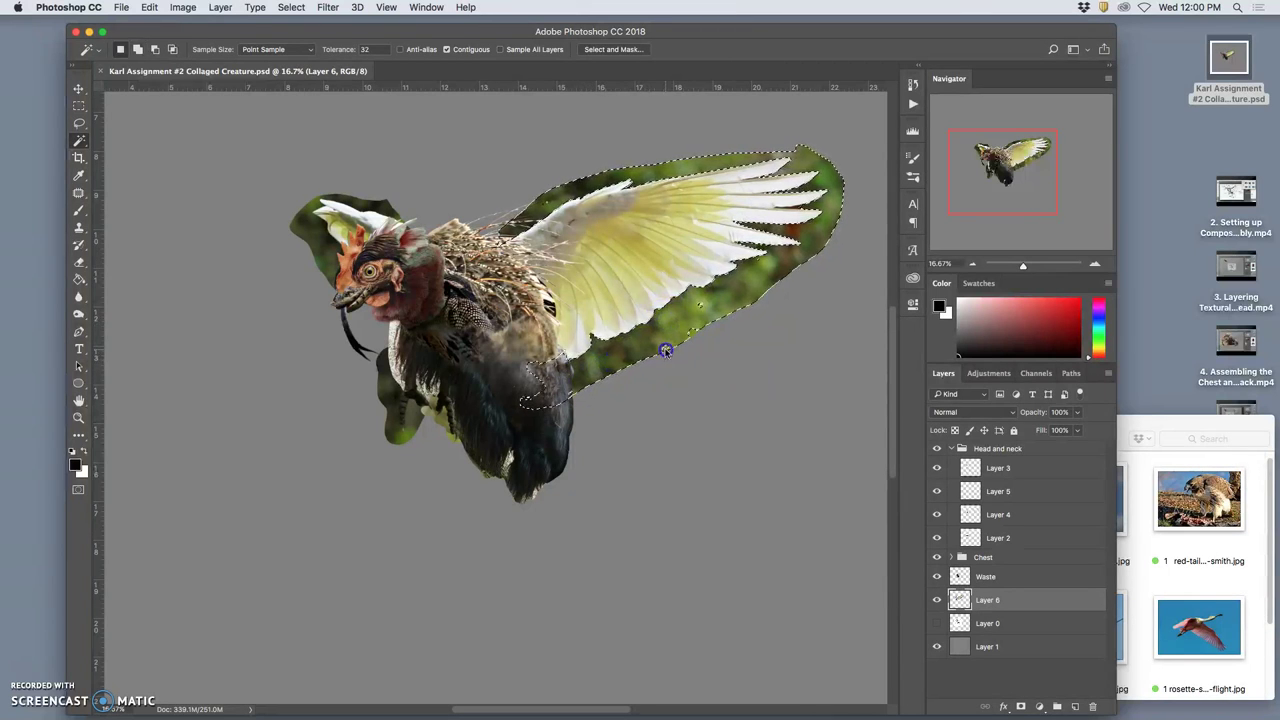
left_click(692, 331, "shift")
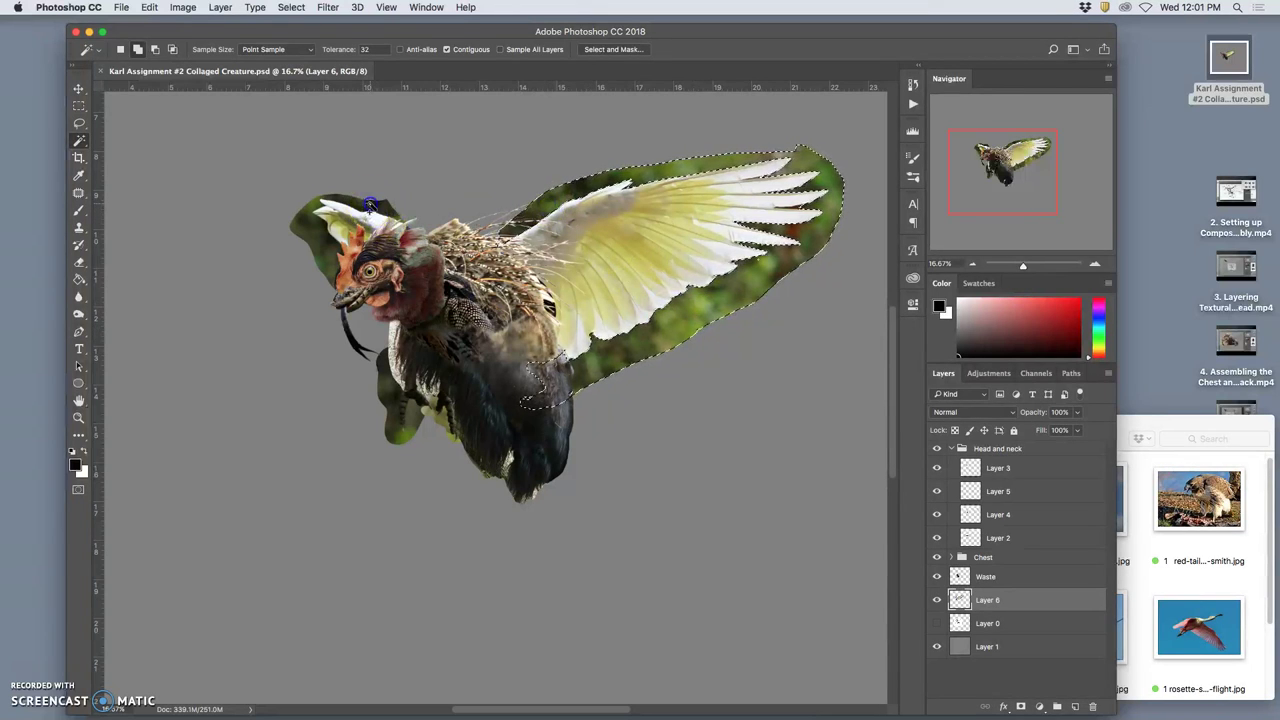
left_click(398, 214, "shift")
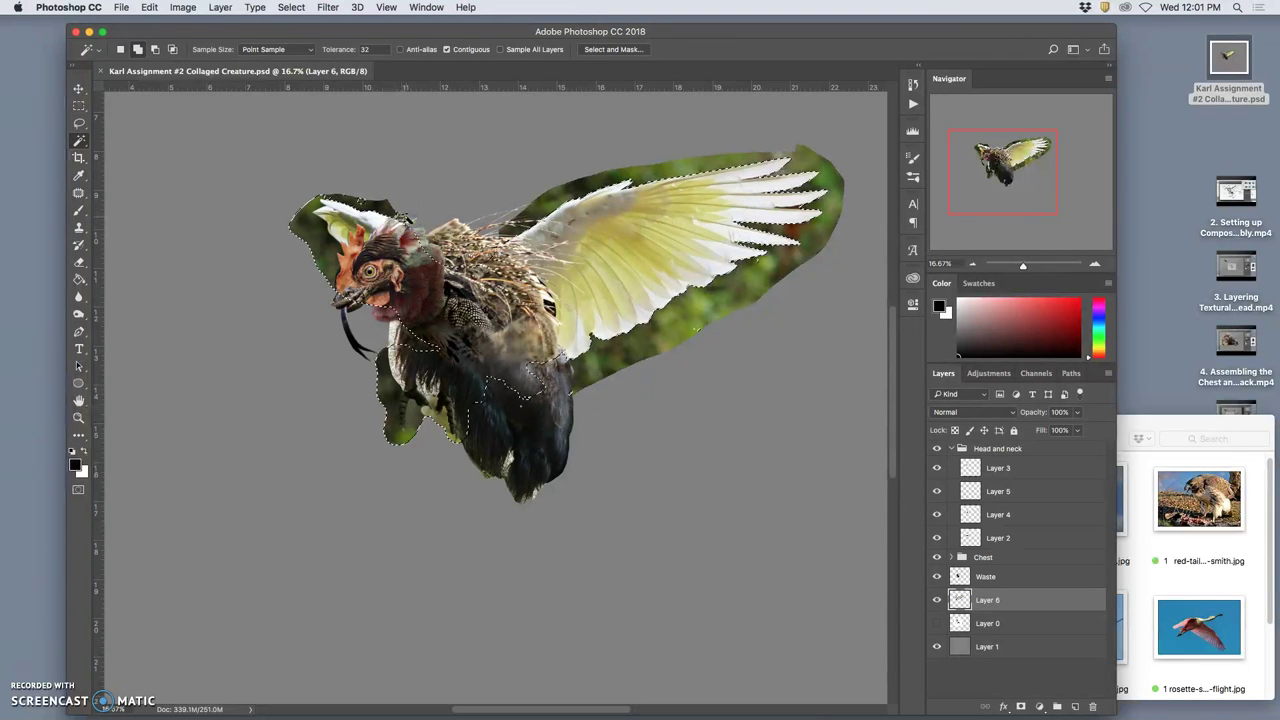
left_click(384, 218, "shift")
key("super+z")
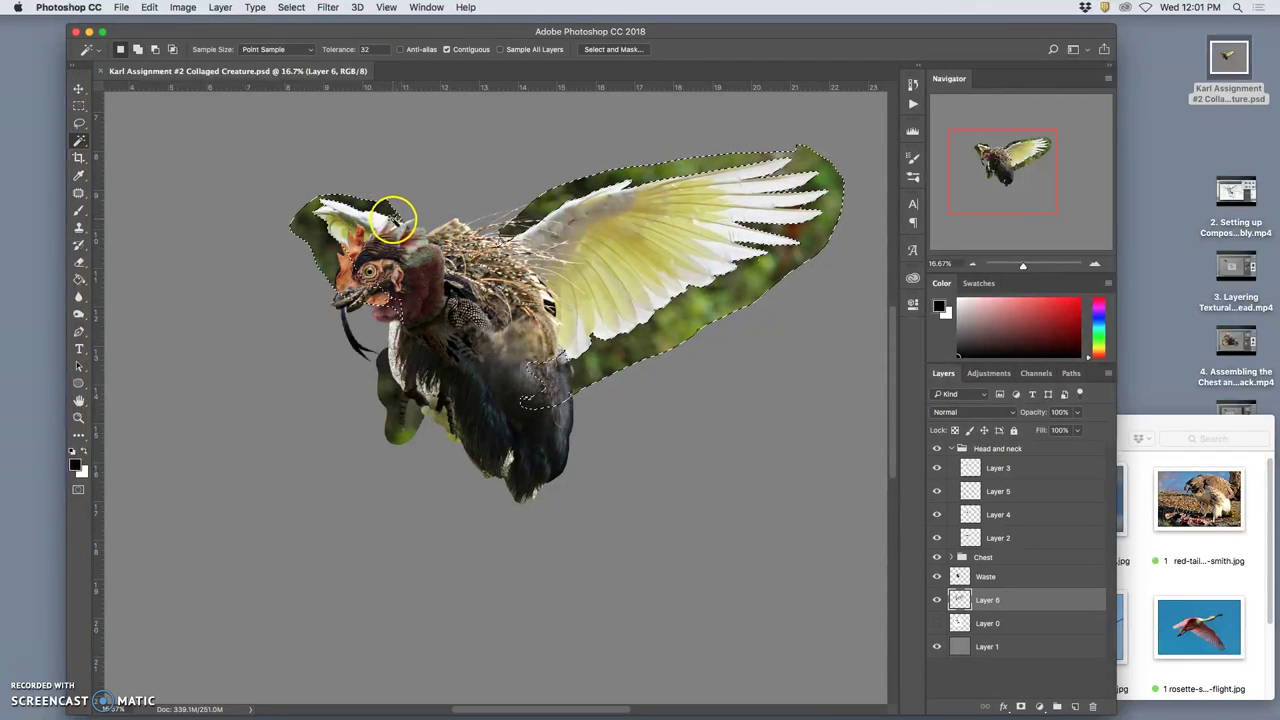
key("Delete")
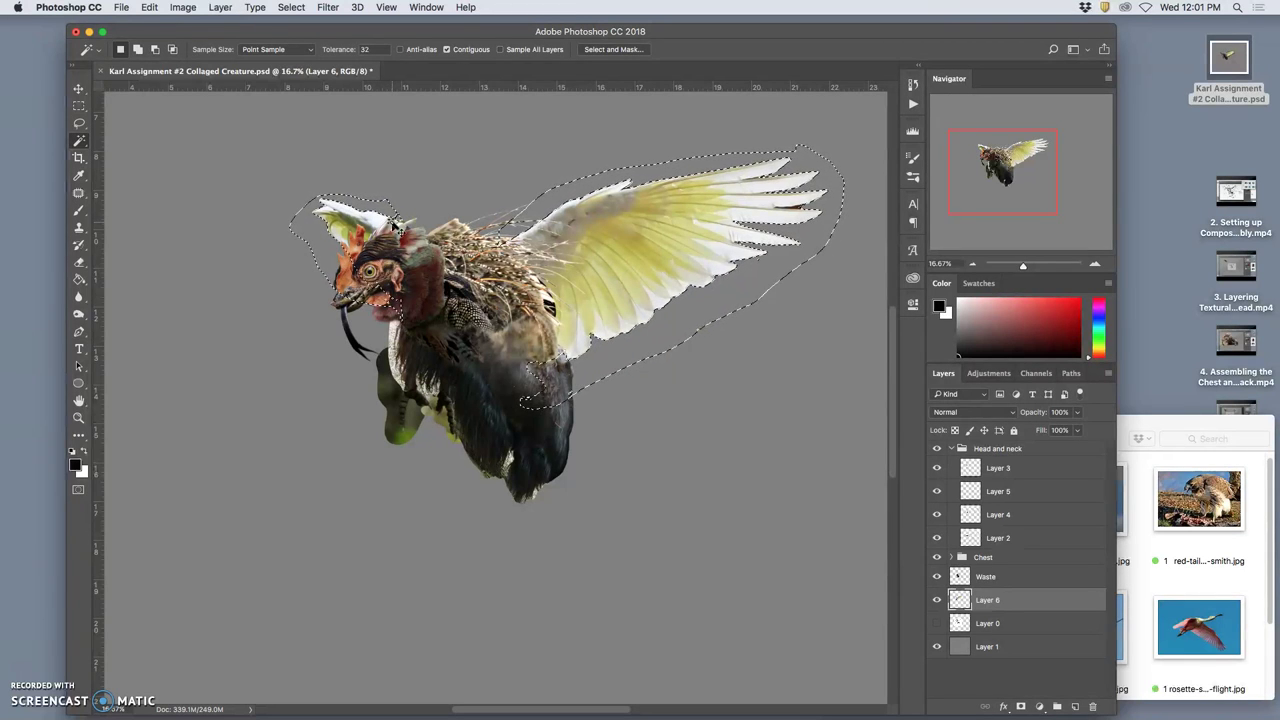
Step: Lasso and delete the leftover green blob and part of the chest feathers
left_click(79, 122)
left_click_drag(301, 349, 405, 336)
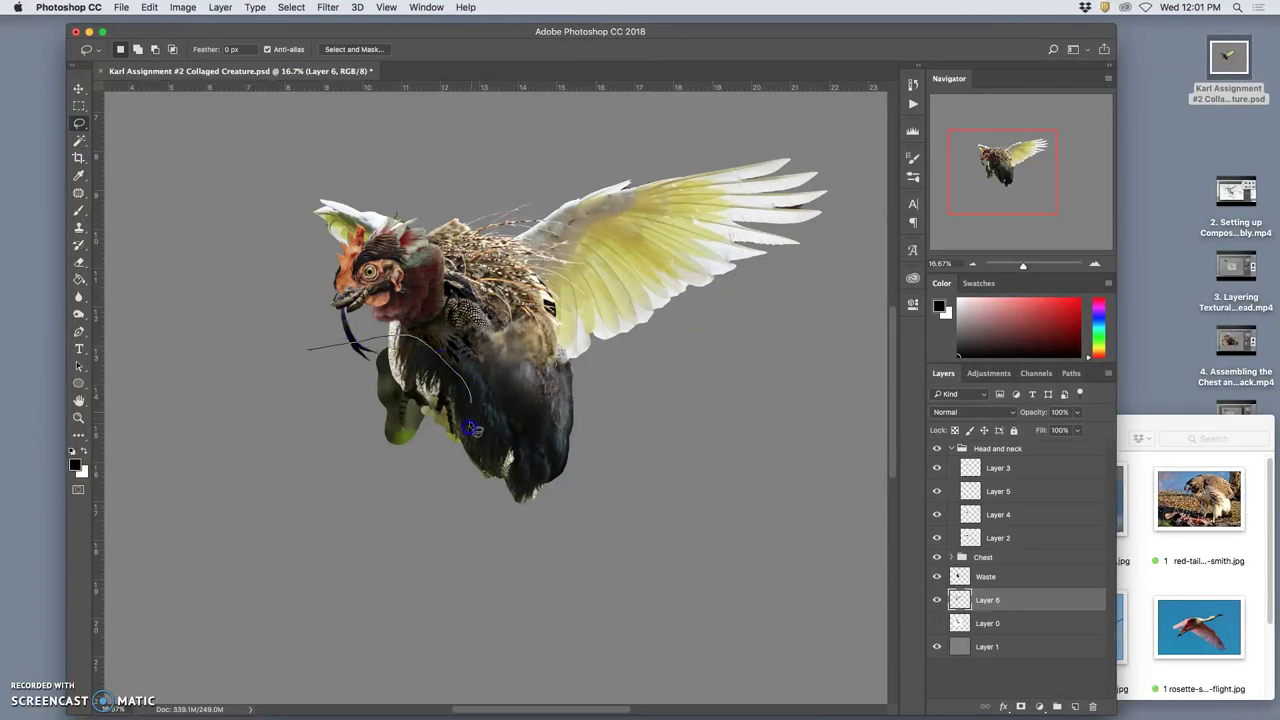
left_click_drag(356, 469, 323, 394)
key("Delete")
left_click(437, 391)
mouse_move(478, 340)
left_mouse_down()
mouse_move(410, 318)
mouse_move(369, 434)
mouse_move(514, 372)
mouse_move(495, 365)
left_mouse_up()
key("Delete")
left_click(564, 406)
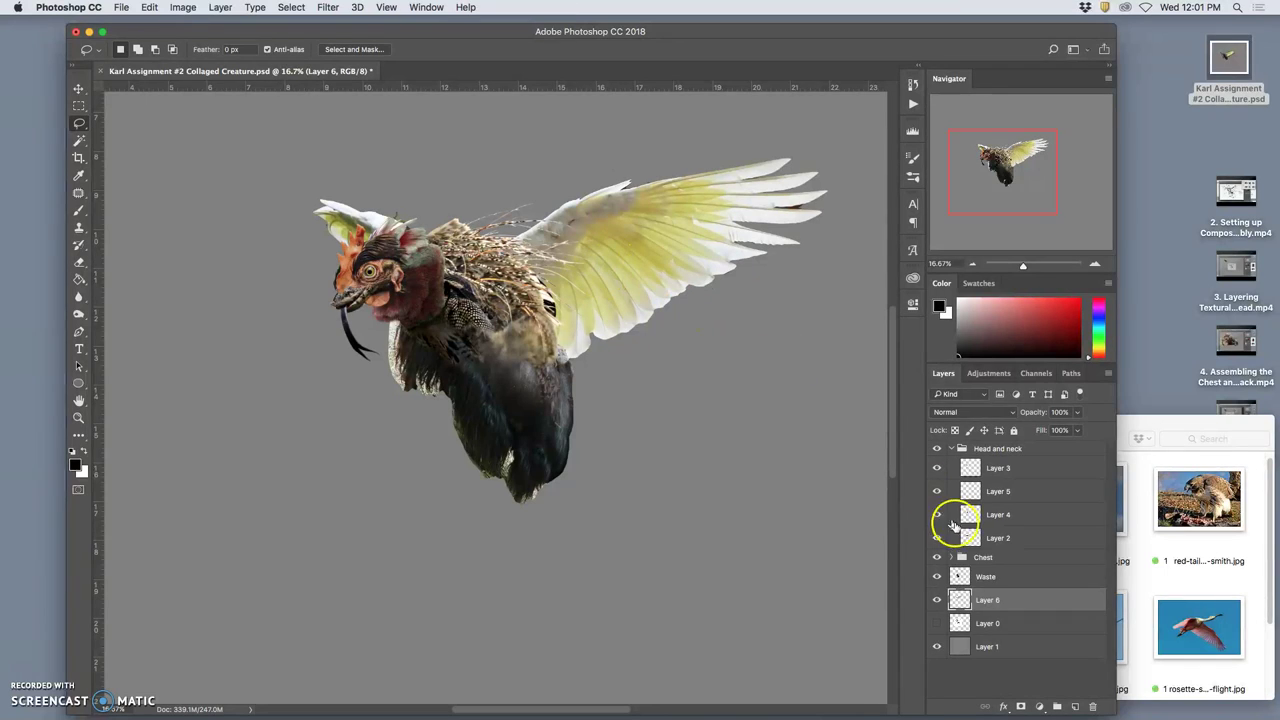
Step: Make the labelled sketch on Layer 0 visible behind the creature
left_click(937, 623)
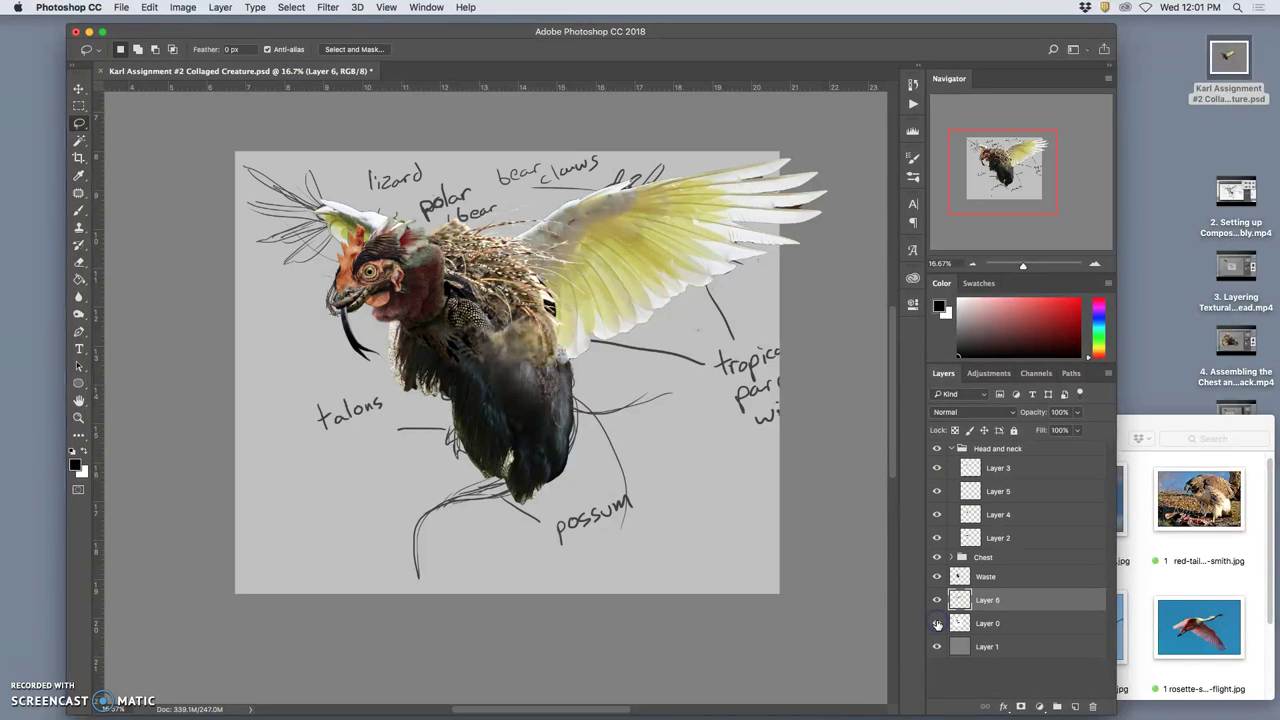
left_click(937, 623)
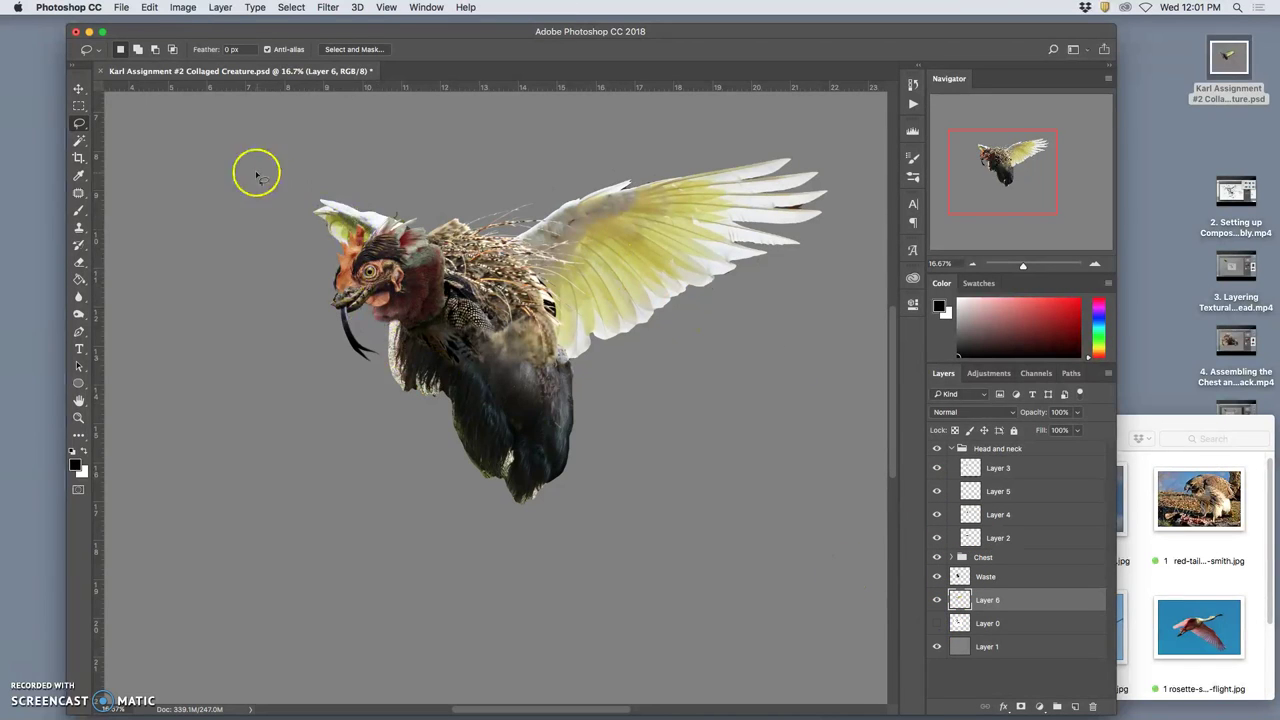
left_click(937, 623)
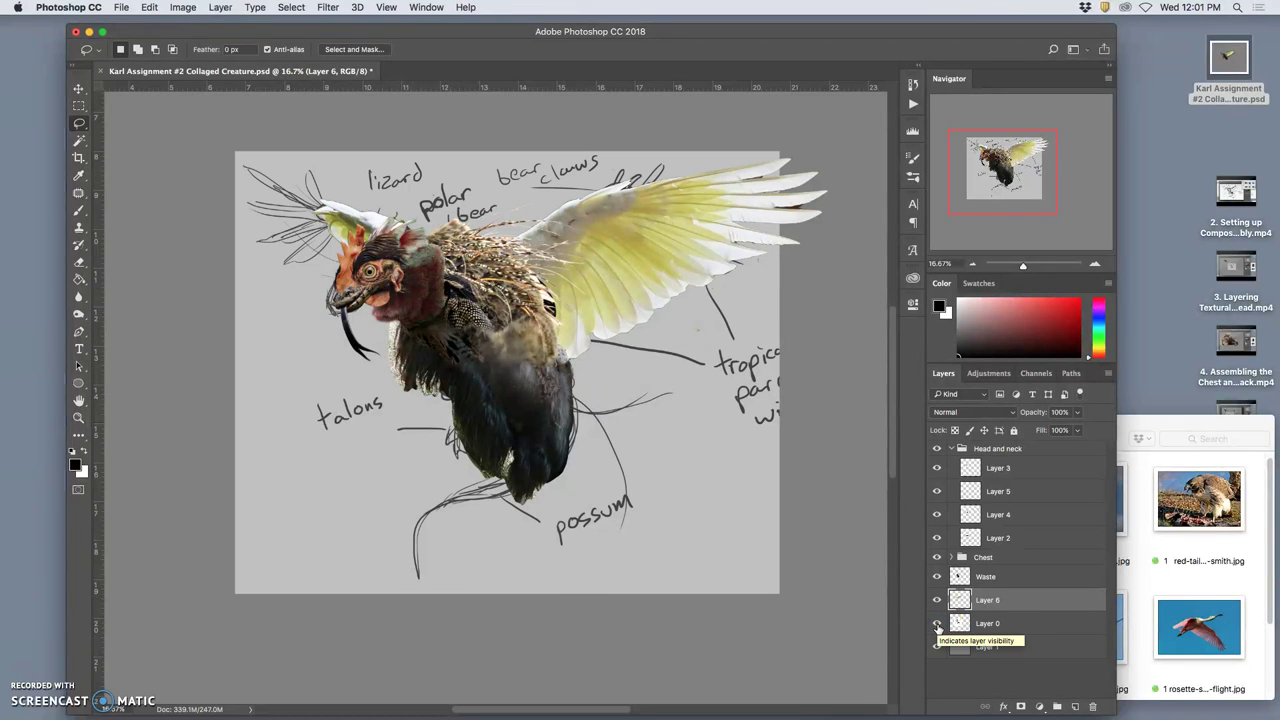
Step: Hide the sketch and stretch Layer 6 wider to 105%
left_click(937, 623)
key("super+t")
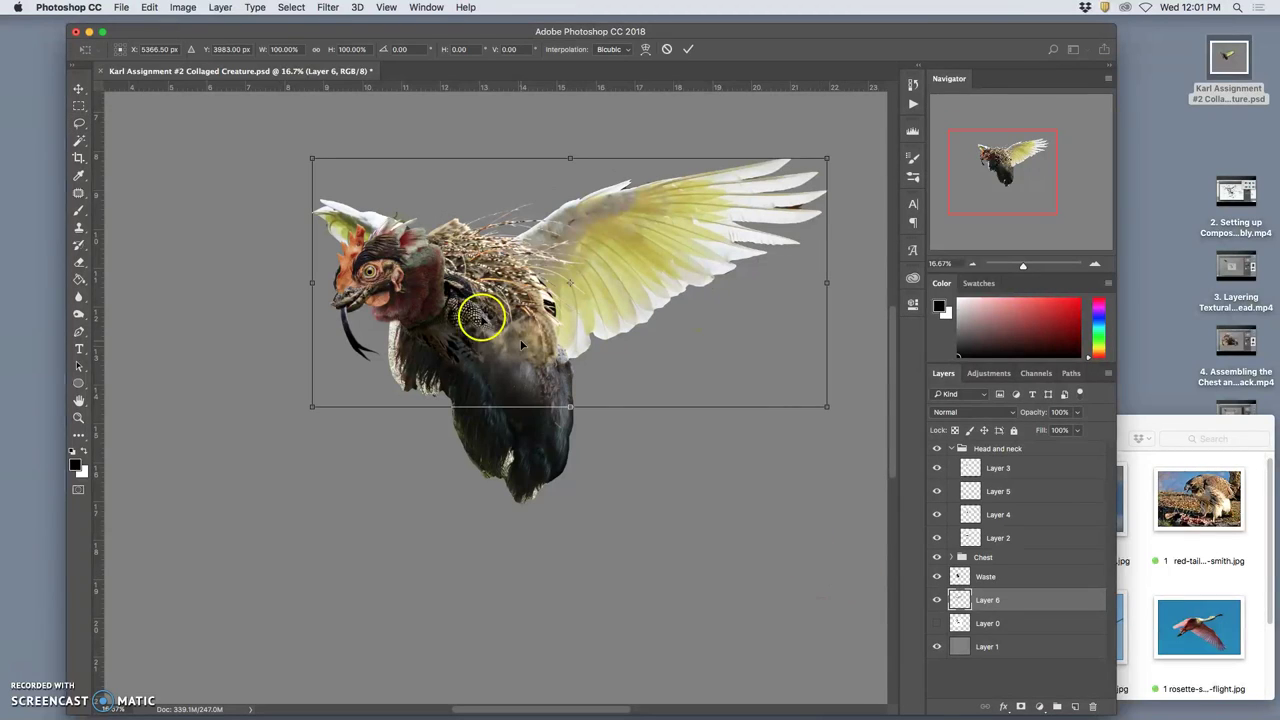
mouse_move(311, 282)
left_mouse_down()
mouse_move(285, 281)
mouse_move(306, 281)
left_mouse_up()
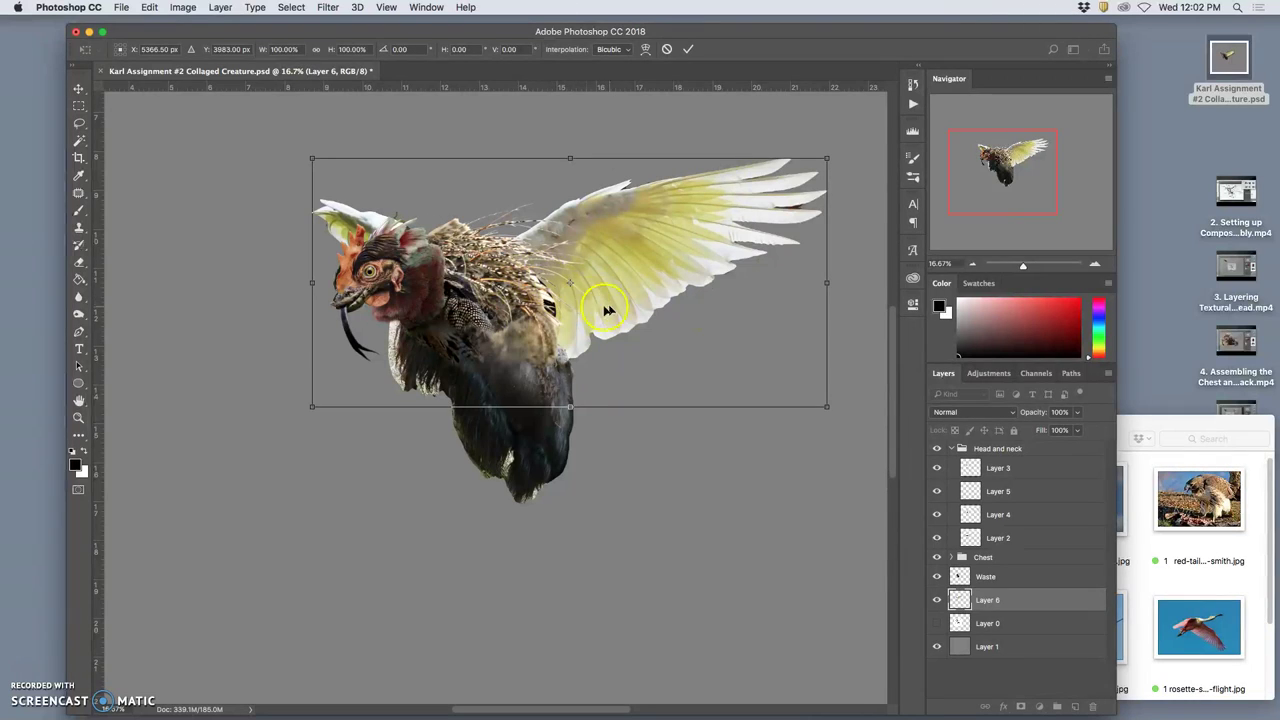
key("Return")
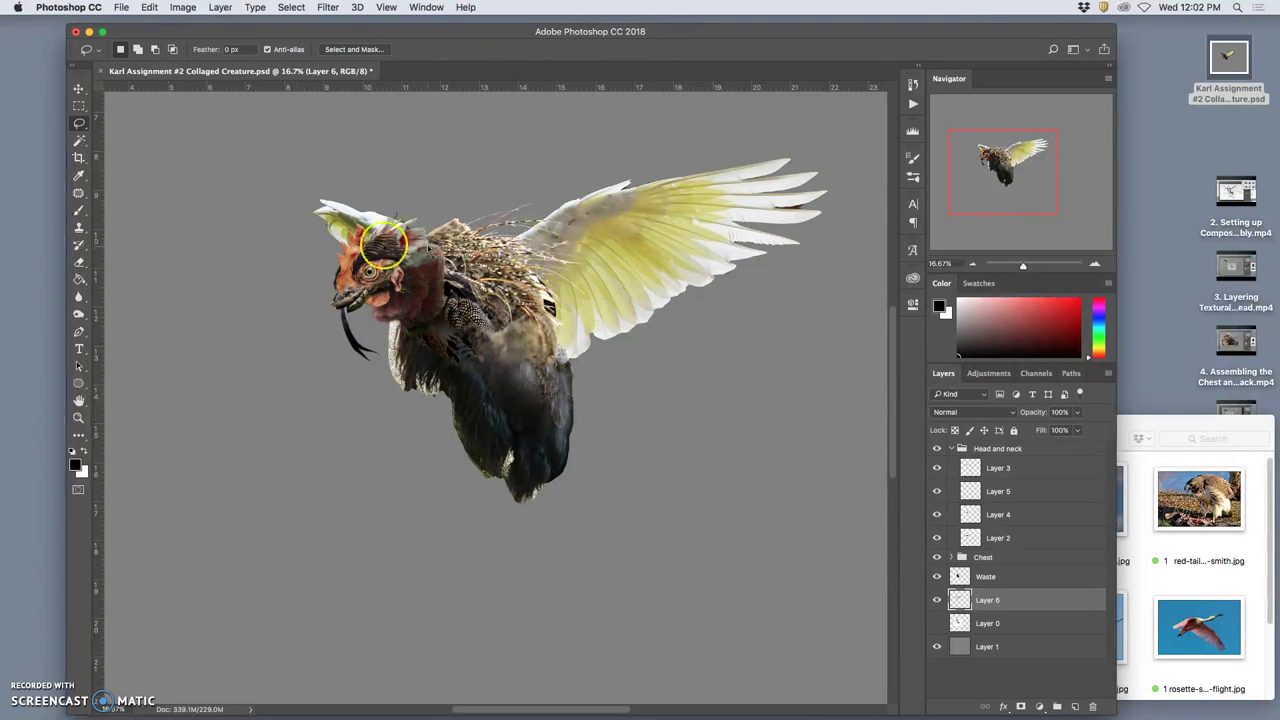
Step: Lasso the white head feathers, delete them, and cut them onto new Layer 7
left_click(79, 122)
mouse_move(461, 160)
left_mouse_down()
mouse_move(485, 455)
mouse_move(219, 328)
mouse_move(400, 117)
mouse_move(462, 165)
left_mouse_up()
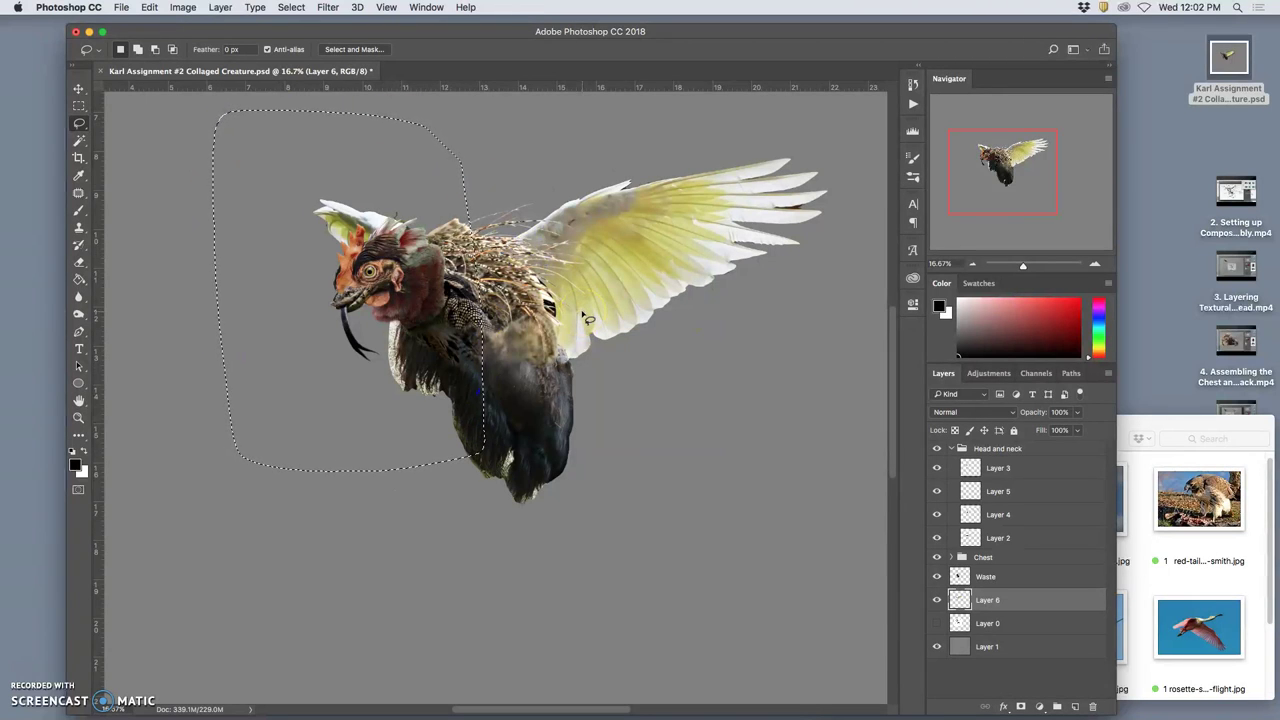
key("Delete")
key("super+x")
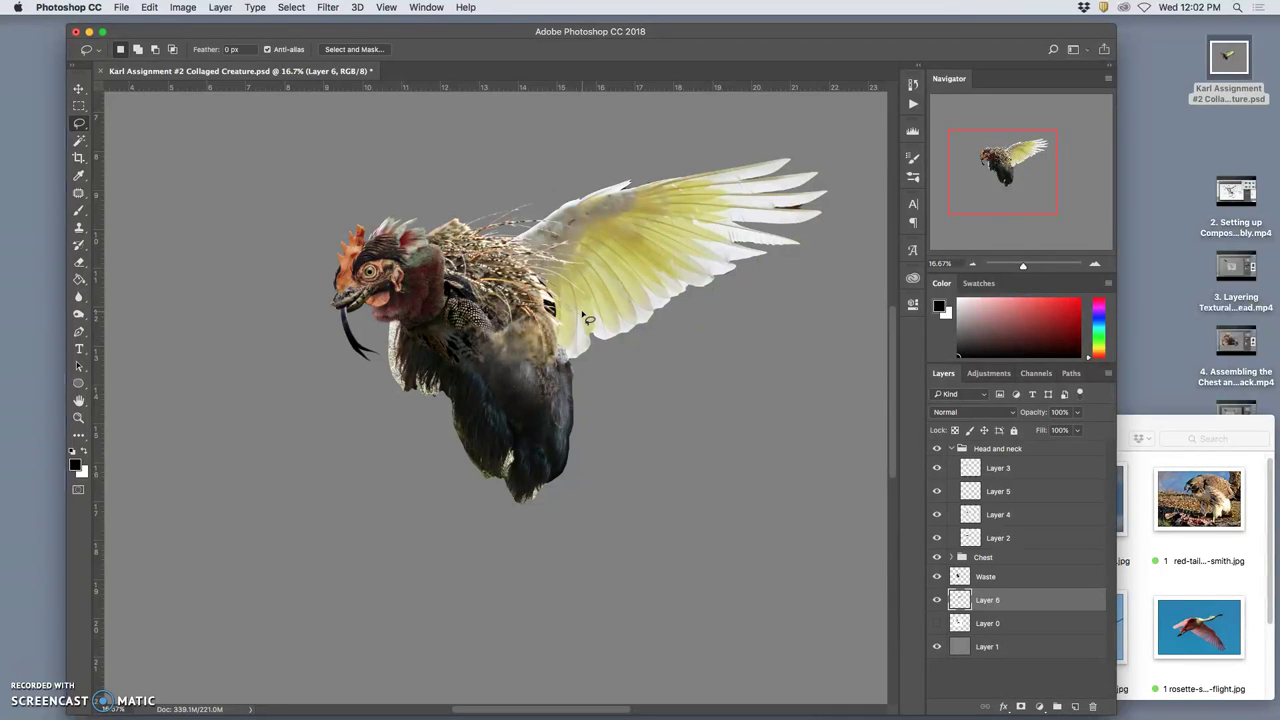
key("super+v")
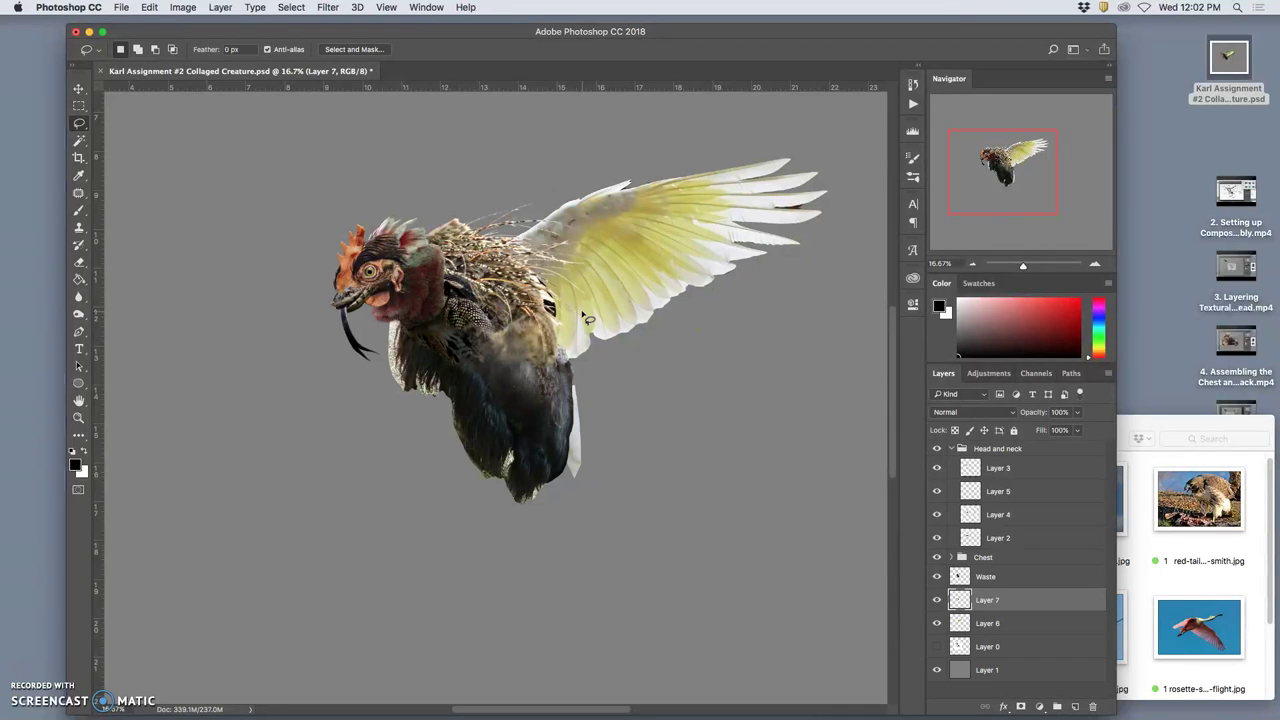
Step: Move Layer 7's feather piece behind the head and rotate it 13.80°
left_click(78, 88)
left_click_drag(586, 471, 436, 358)
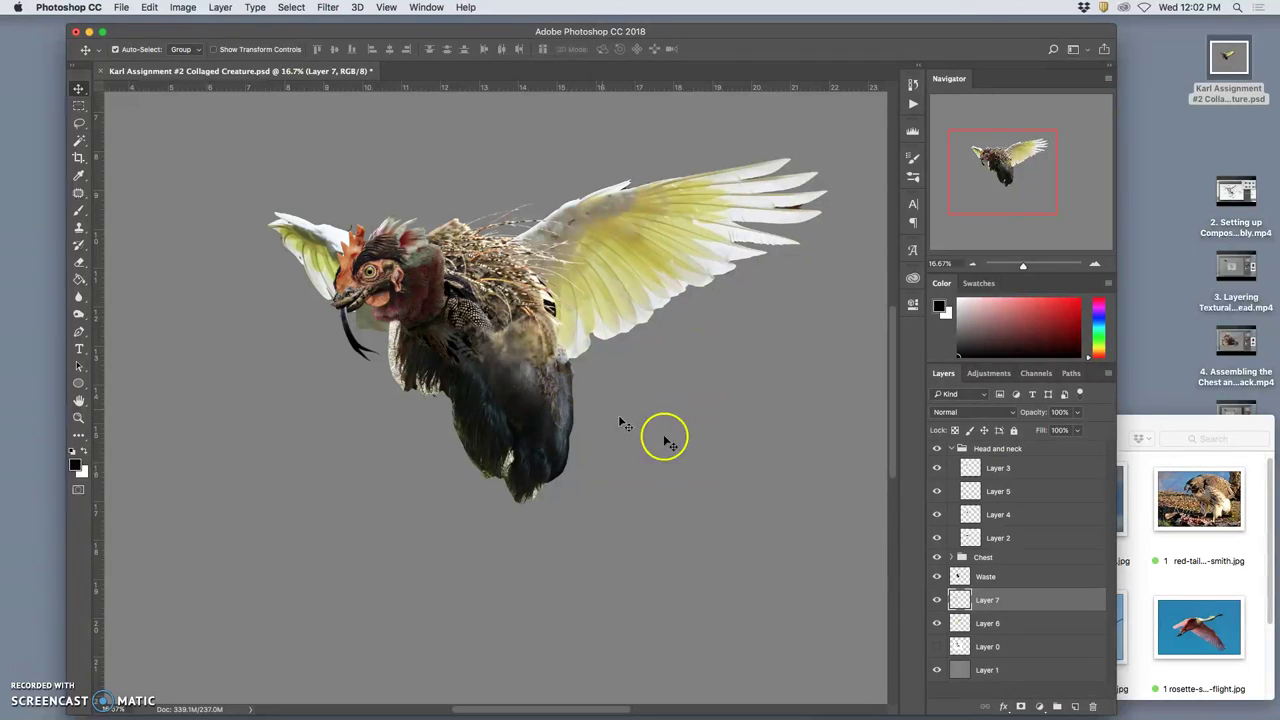
left_click(937, 647)
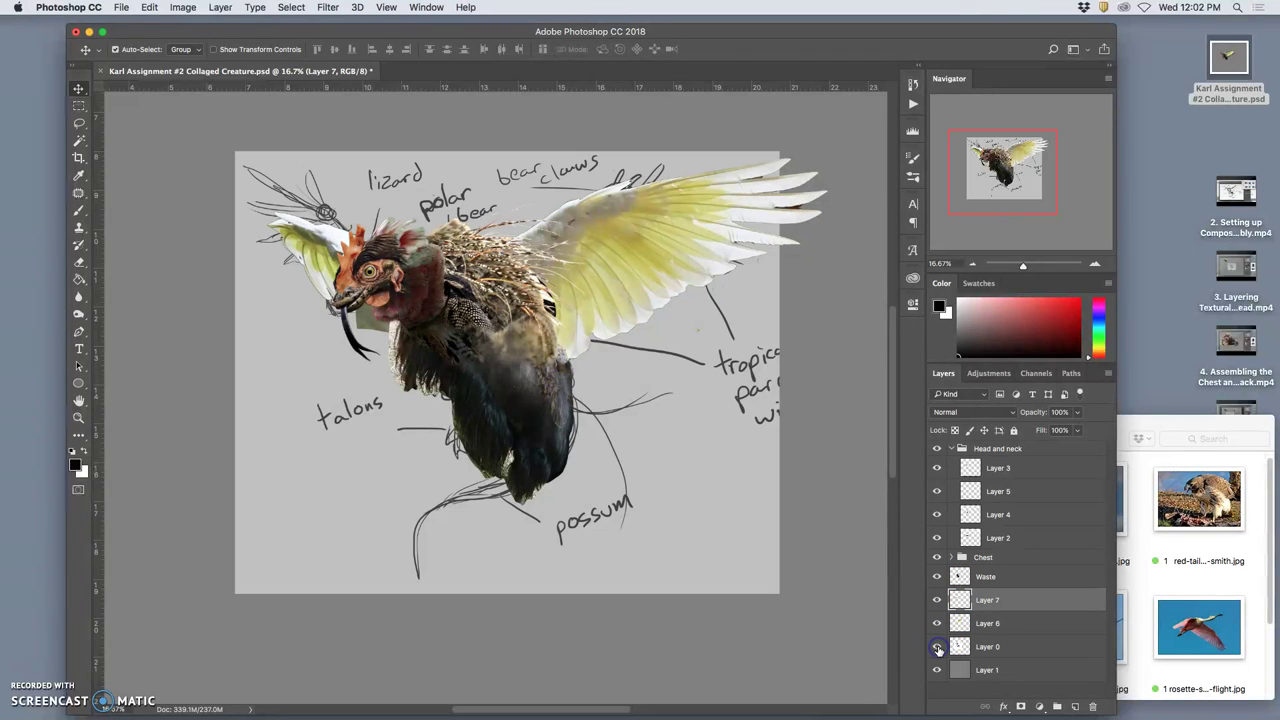
key("super+t")
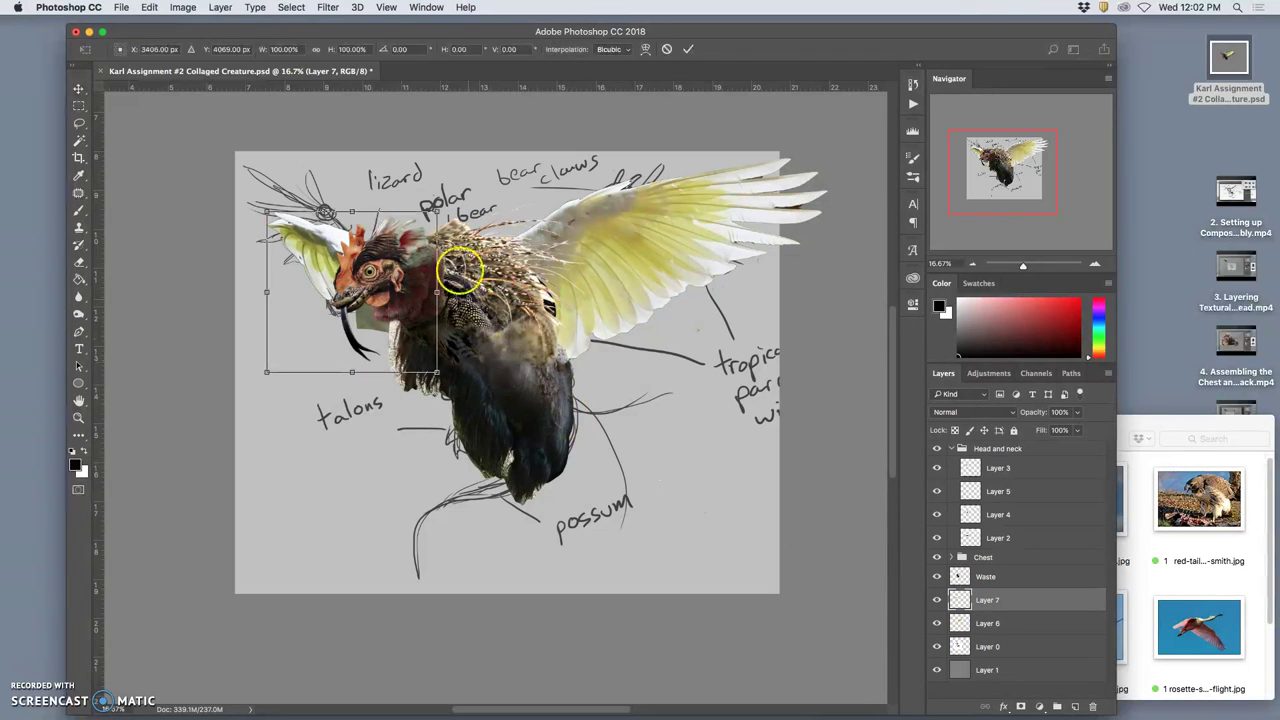
left_click_drag(467, 211, 483, 241)
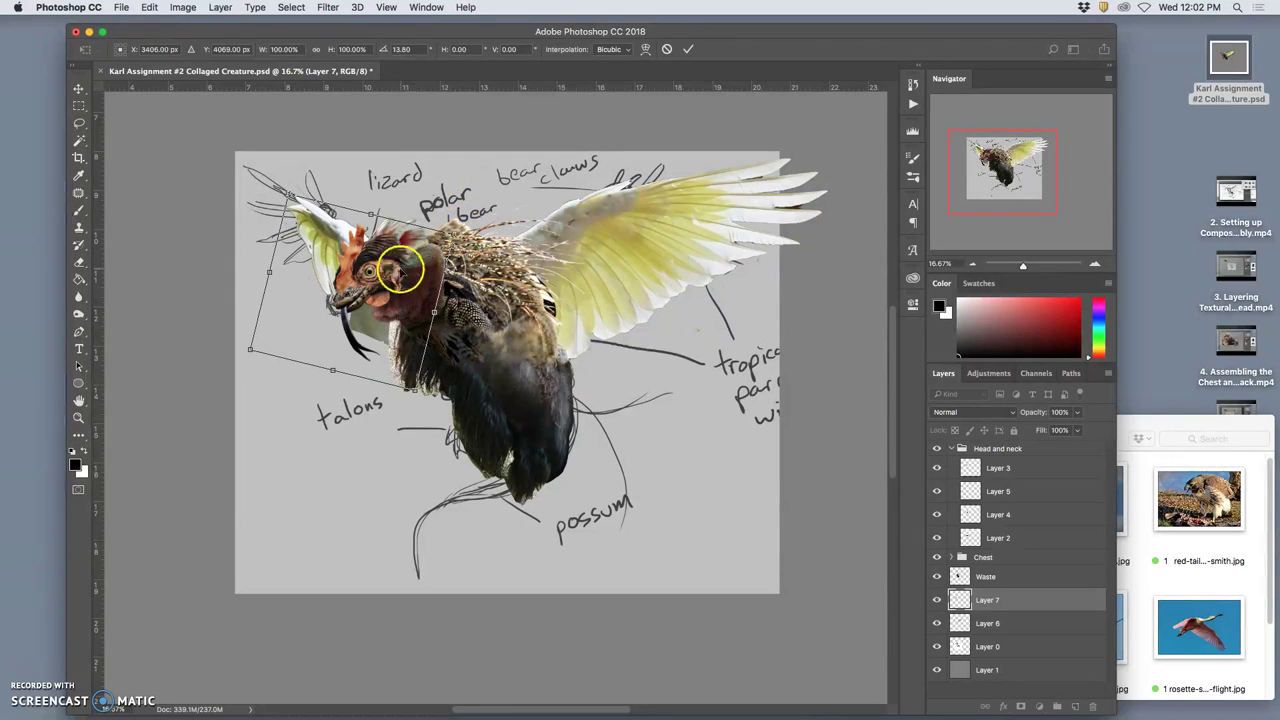
left_click_drag(337, 244, 334, 239)
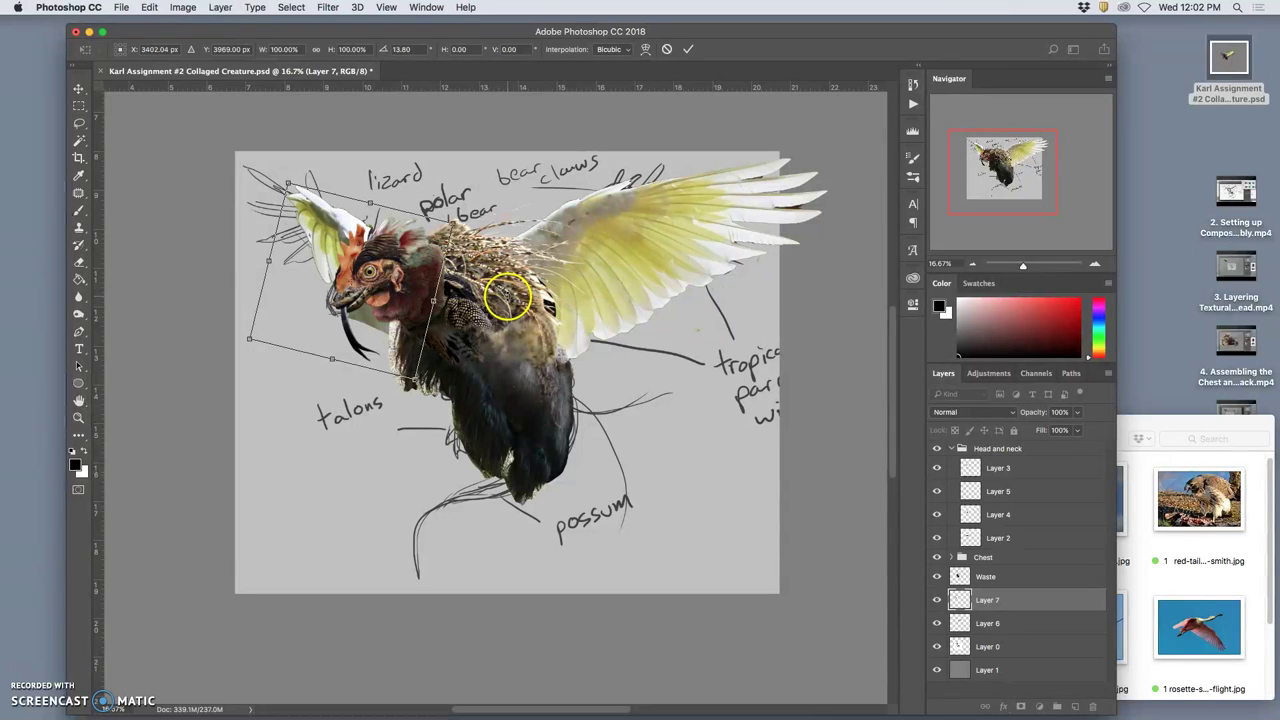
key("Return")
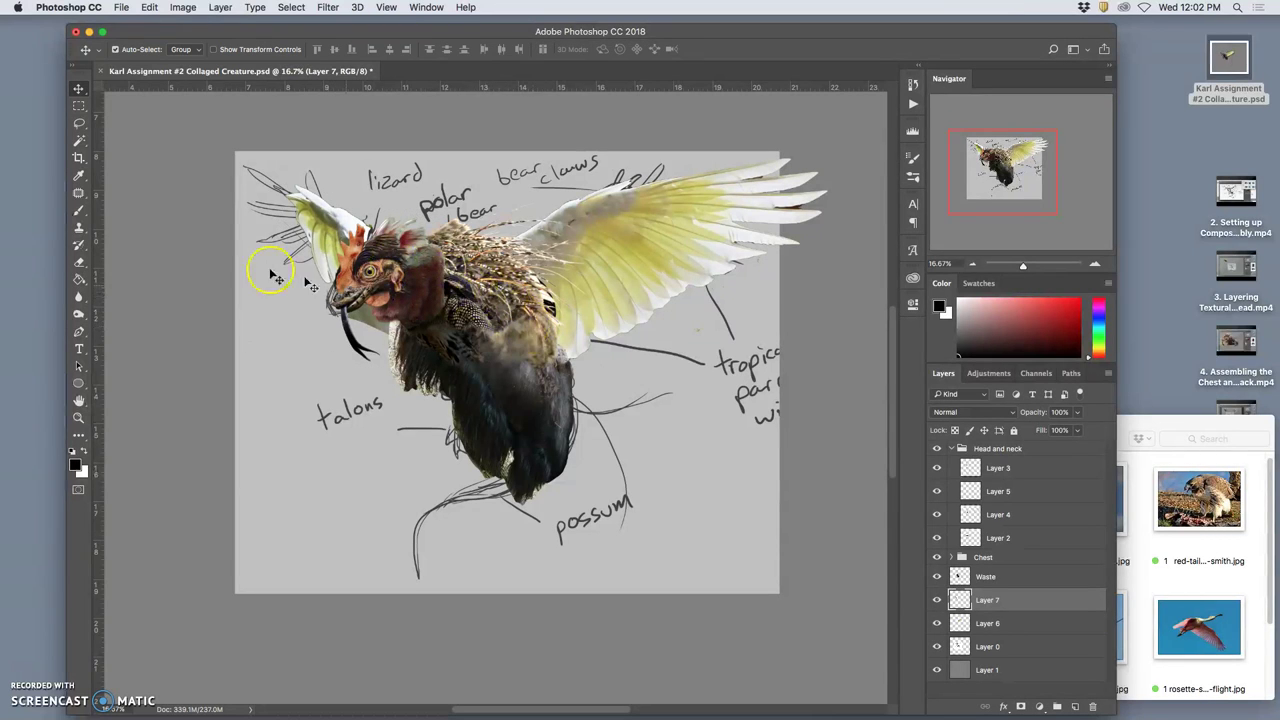
Step: Clear the selection, hide the sketch, and bring up the 'wings and chest tropical parrot' folder
left_click(79, 123)
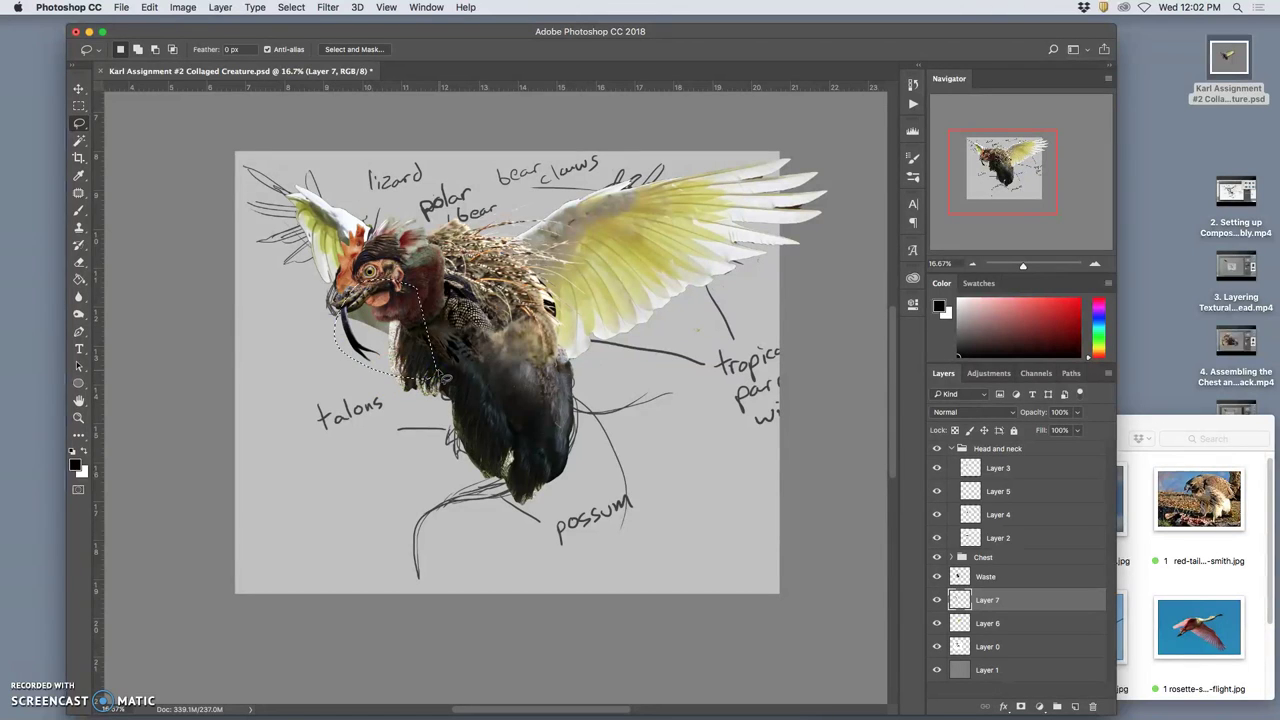
left_click(478, 397)
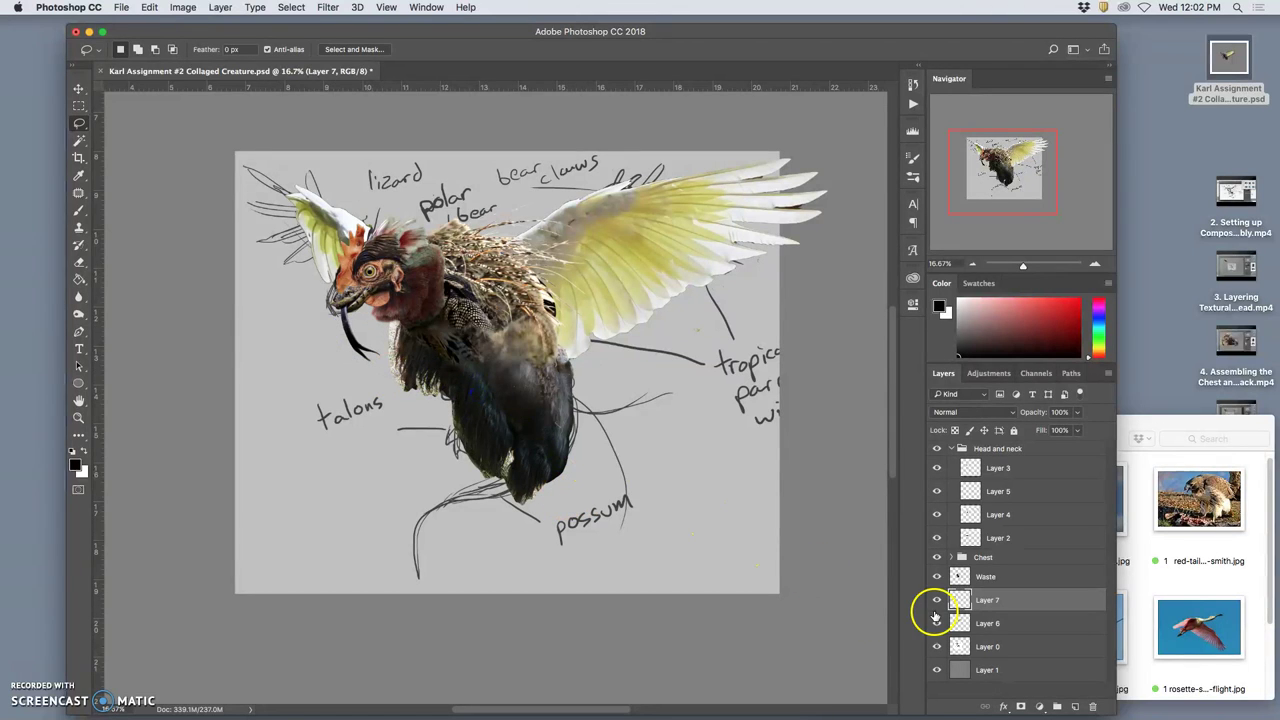
left_click(937, 646)
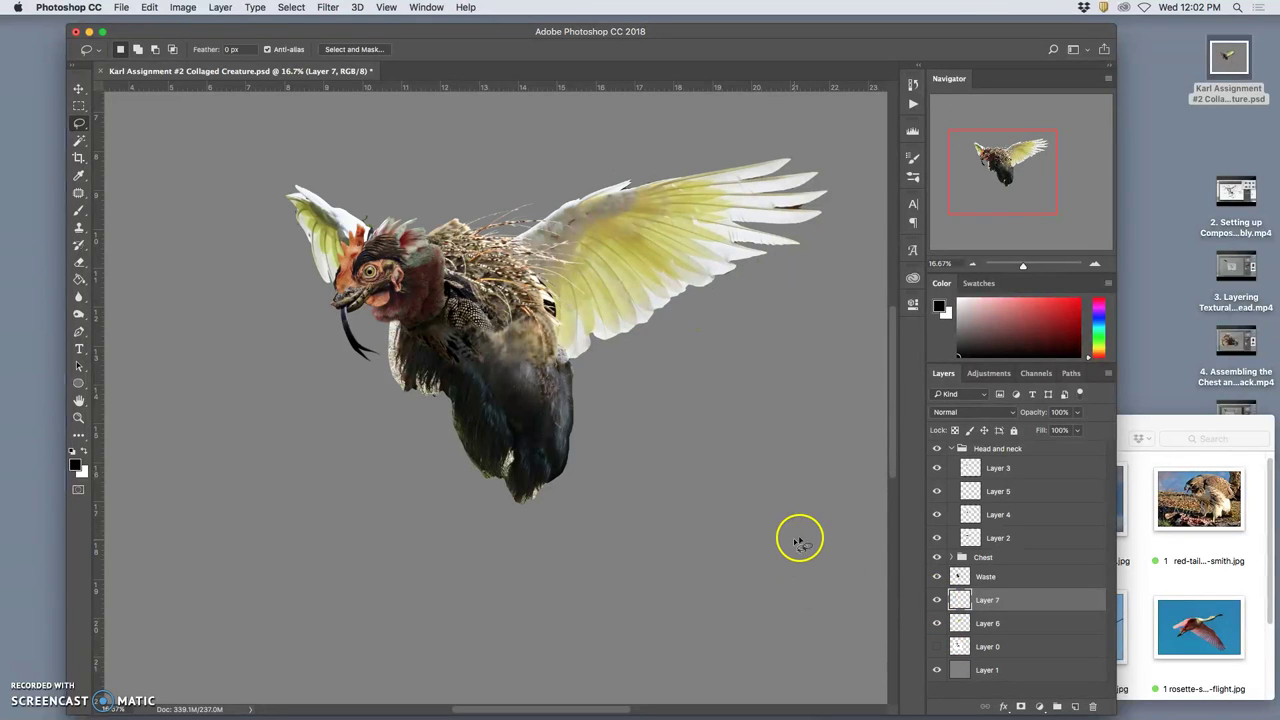
left_click(1240, 552)
Step: Place 1 fa_fb2_img_6685.jpg over the chicken, scaled to about 36% and rotated about 38°
left_click(1087, 523)
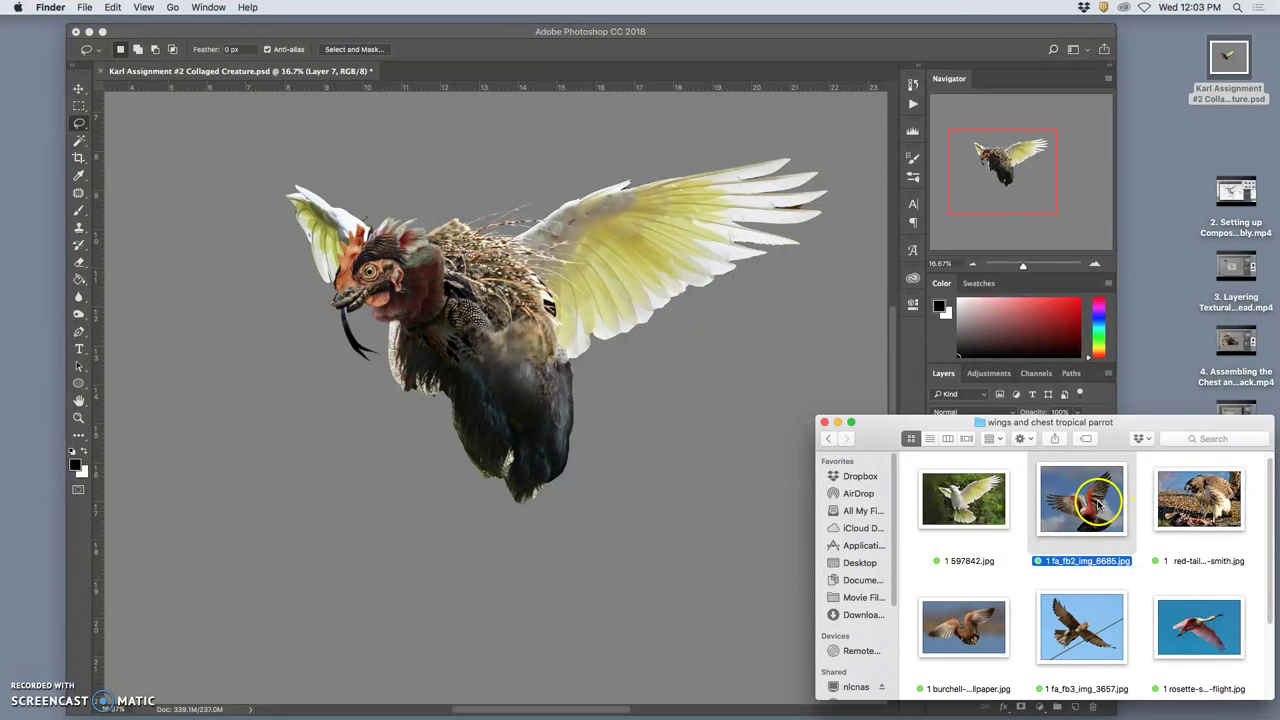
left_click_drag(1104, 507, 549, 491)
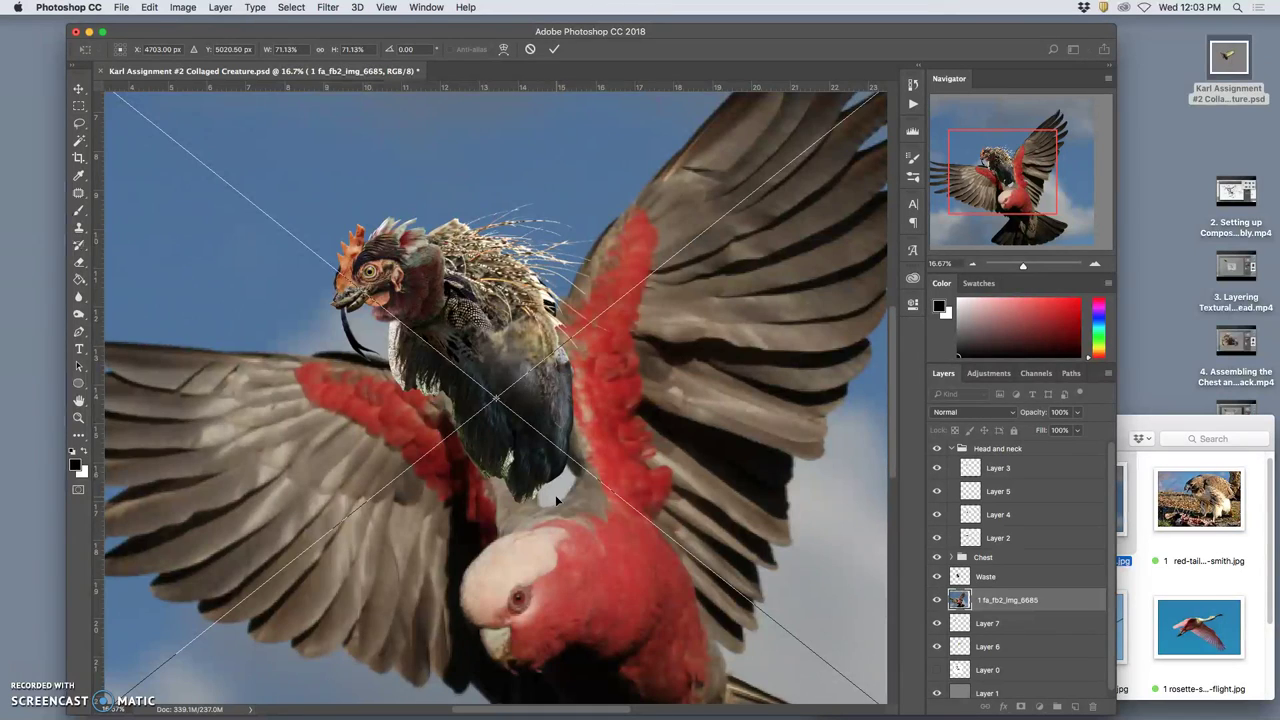
key("super+minus")
key("super+minus")
key("super+minus")
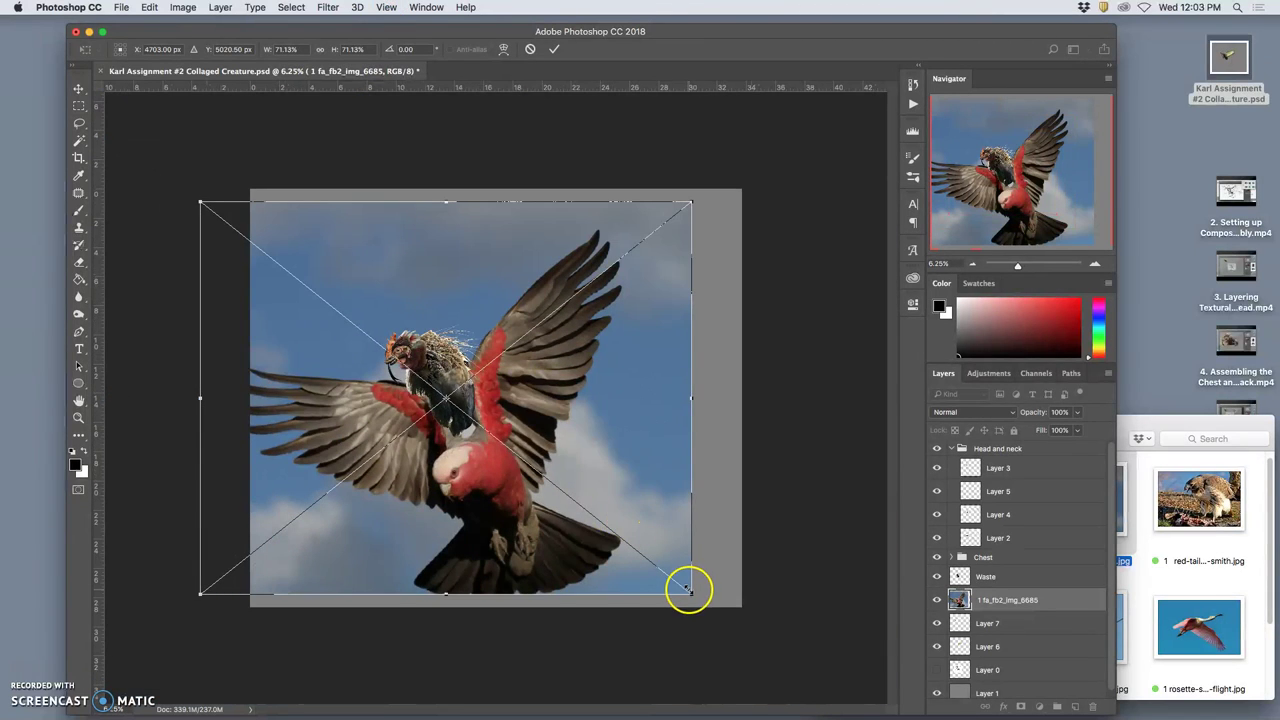
left_click_drag(689, 591, 424, 414)
left_click_drag(449, 209, 449, 262)
left_click_drag(382, 289, 506, 317)
left_click_drag(584, 292, 609, 303)
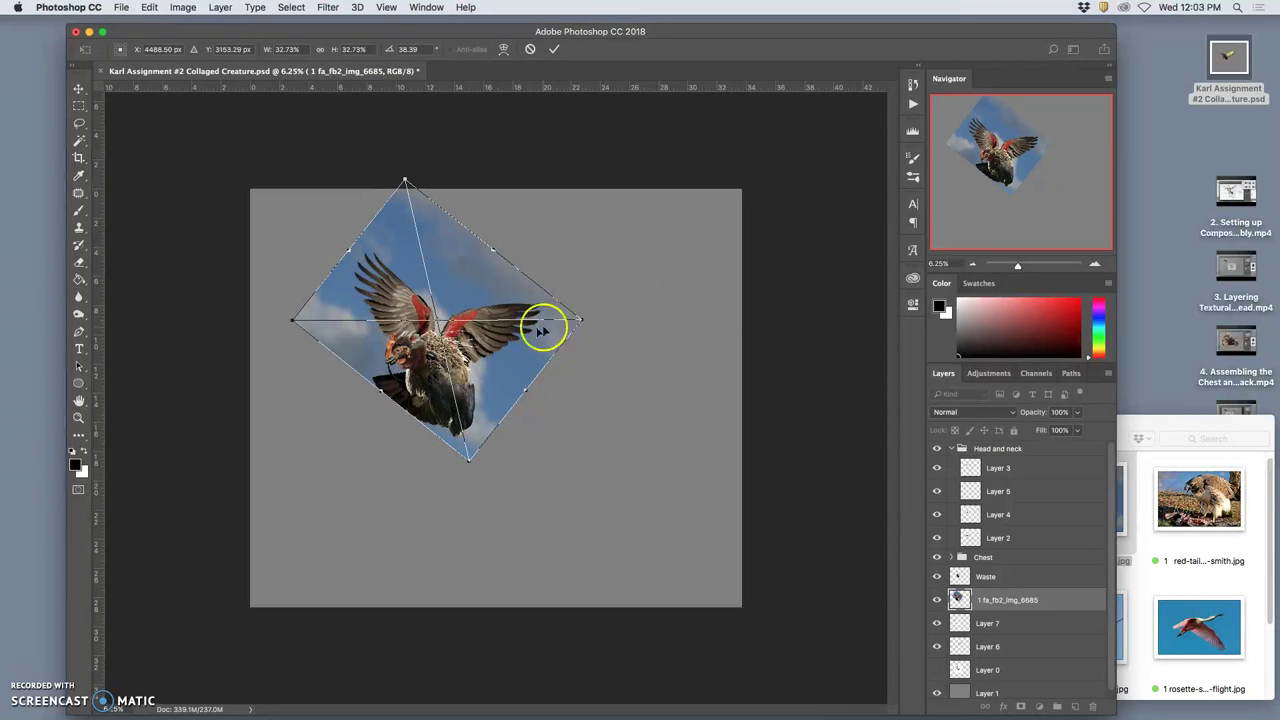
left_click_drag(532, 332, 505, 331)
left_click_drag(584, 319, 609, 319)
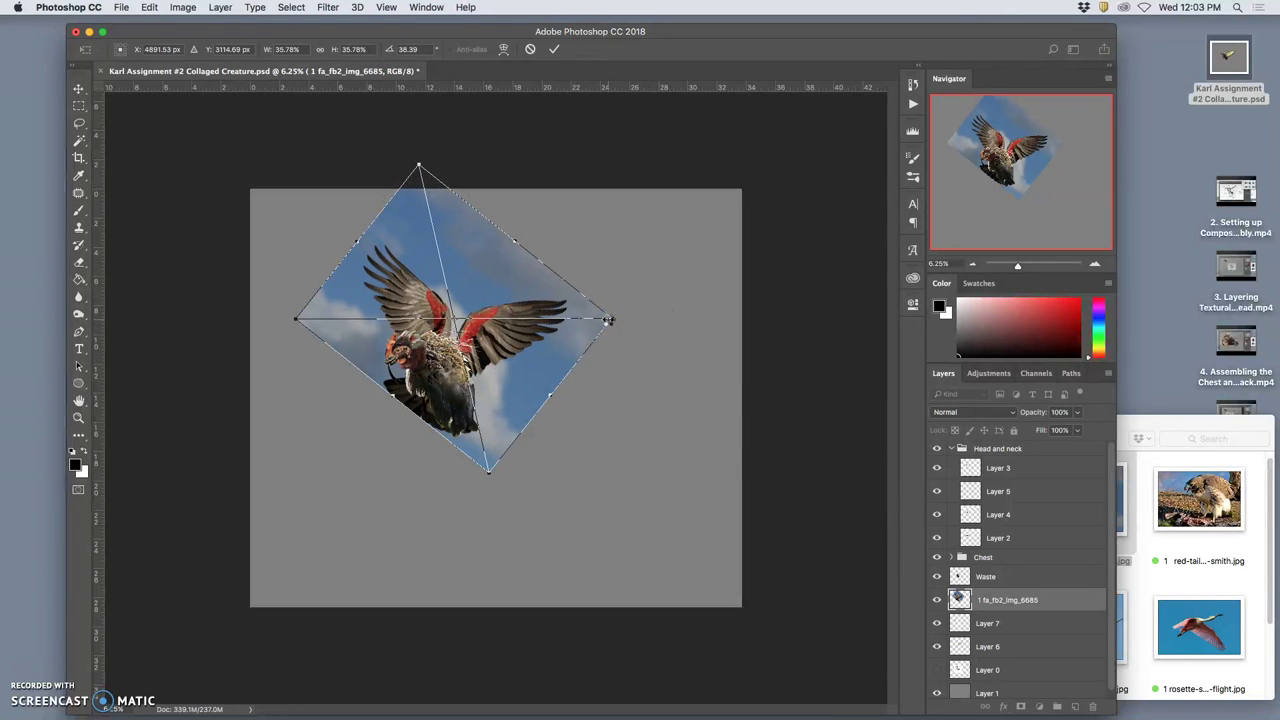
key("Return")
left_click(79, 123)
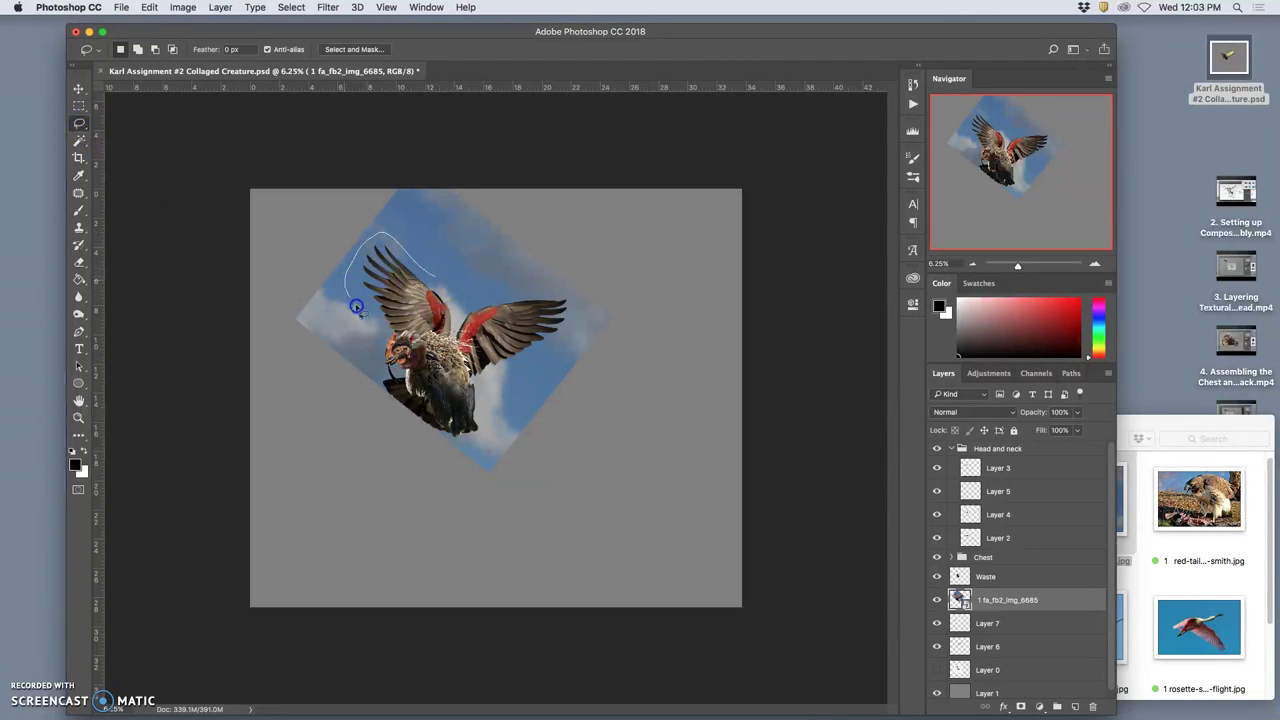
Step: Copy the lassoed parrot wings to a new layer, delete layer 1 fa_fb2_img_6685, and save
mouse_move(510, 376)
left_mouse_down()
mouse_move(564, 335)
mouse_move(572, 300)
left_mouse_up()
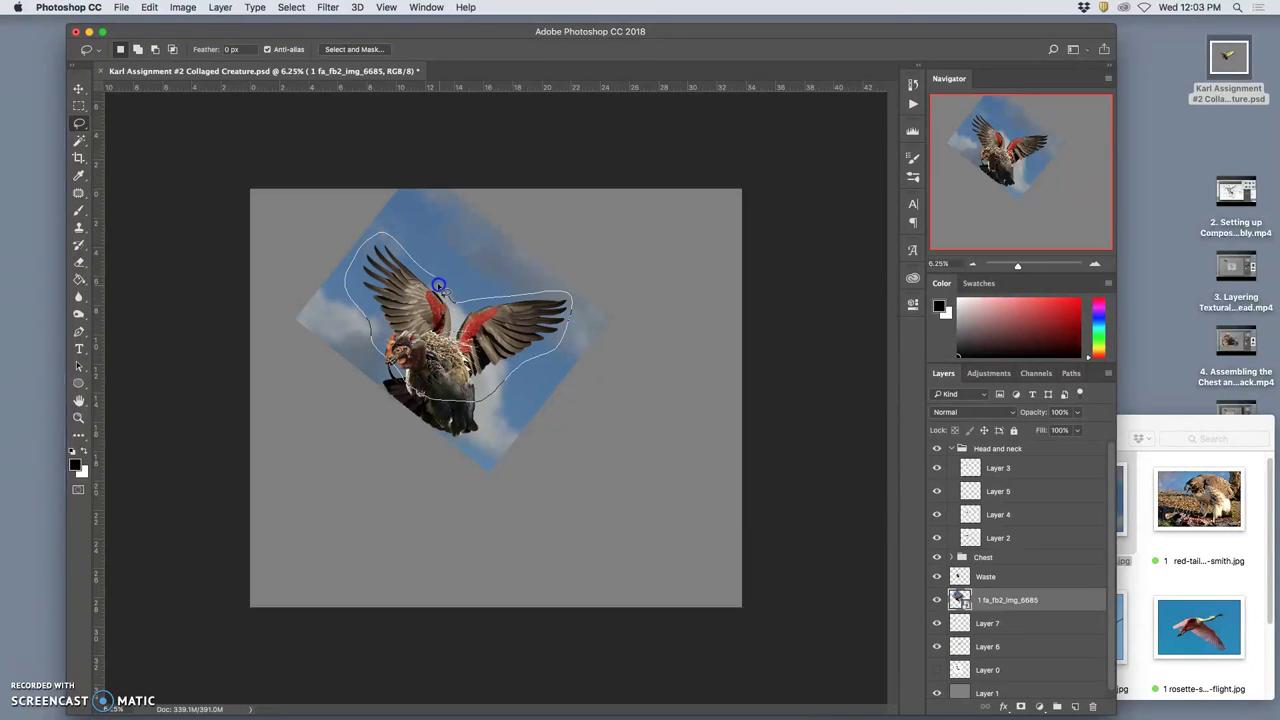
left_click_drag(438, 286, 440, 288)
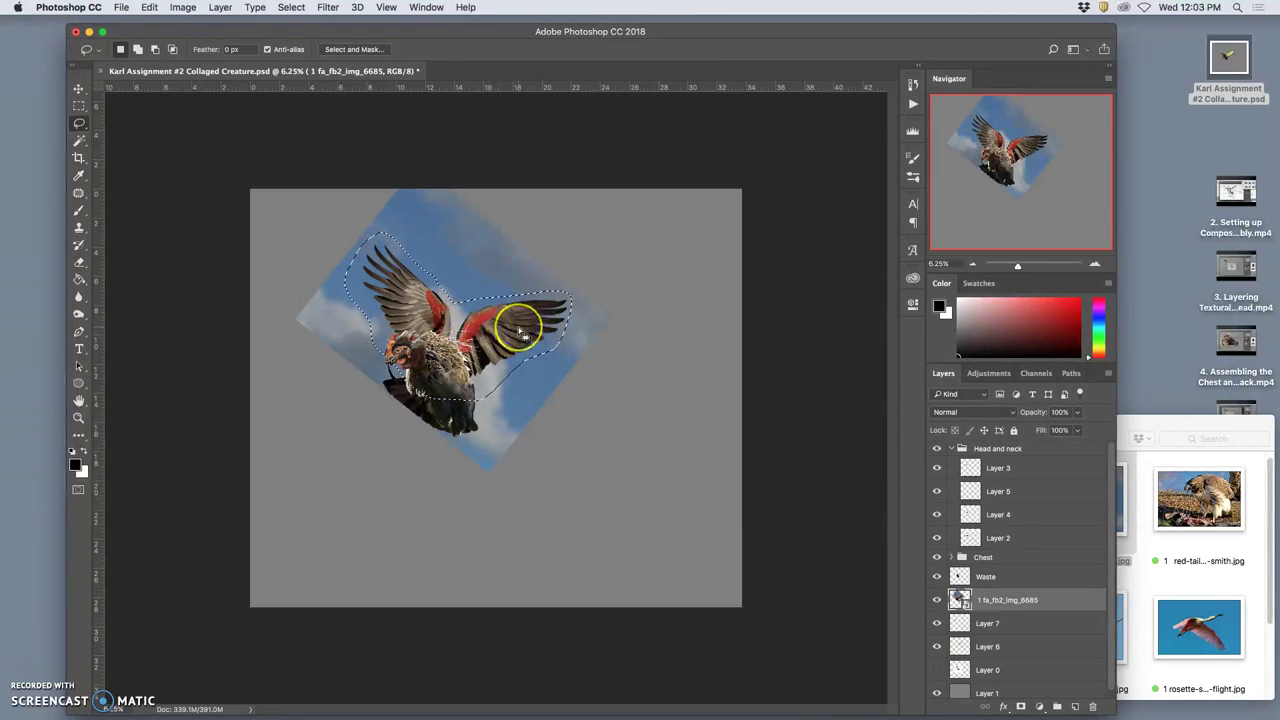
key("super+j")
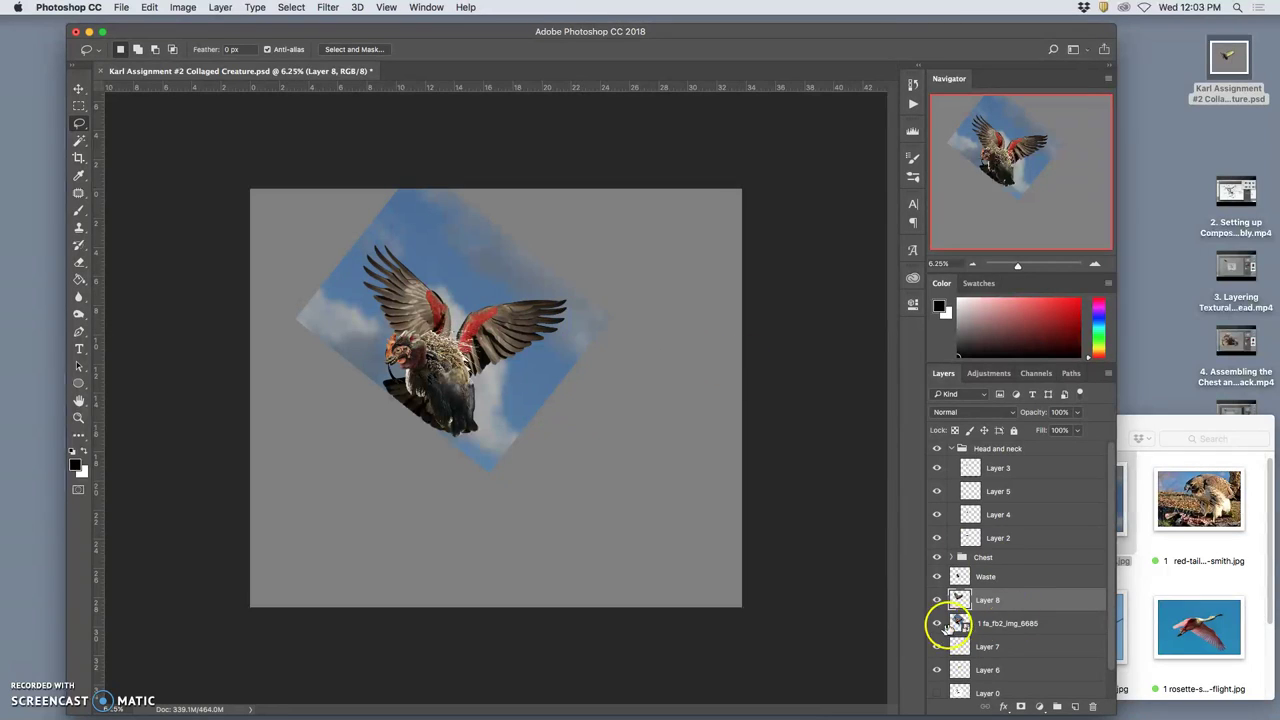
left_click(960, 625)
key("Delete")
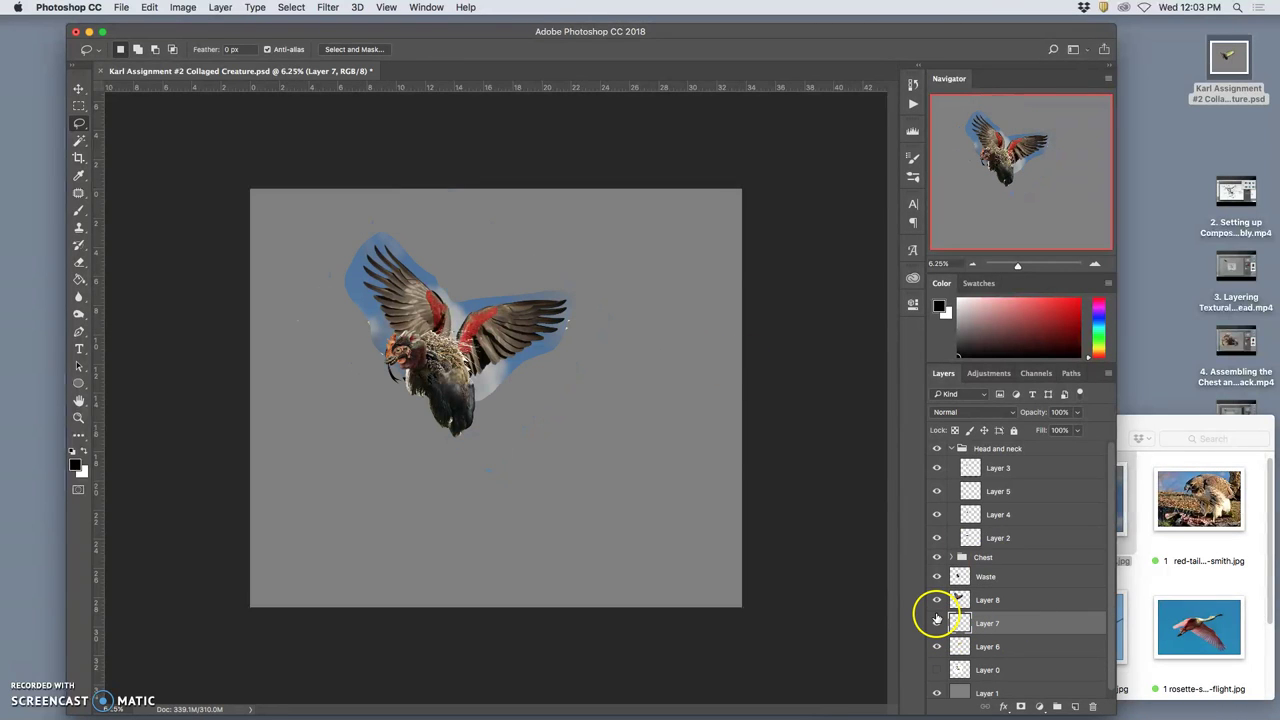
key("super+s")
Step: Zoom in on the wing and toggle Layers 7 and 8 to compare the wings
key("super+equal")
key("super+equal")
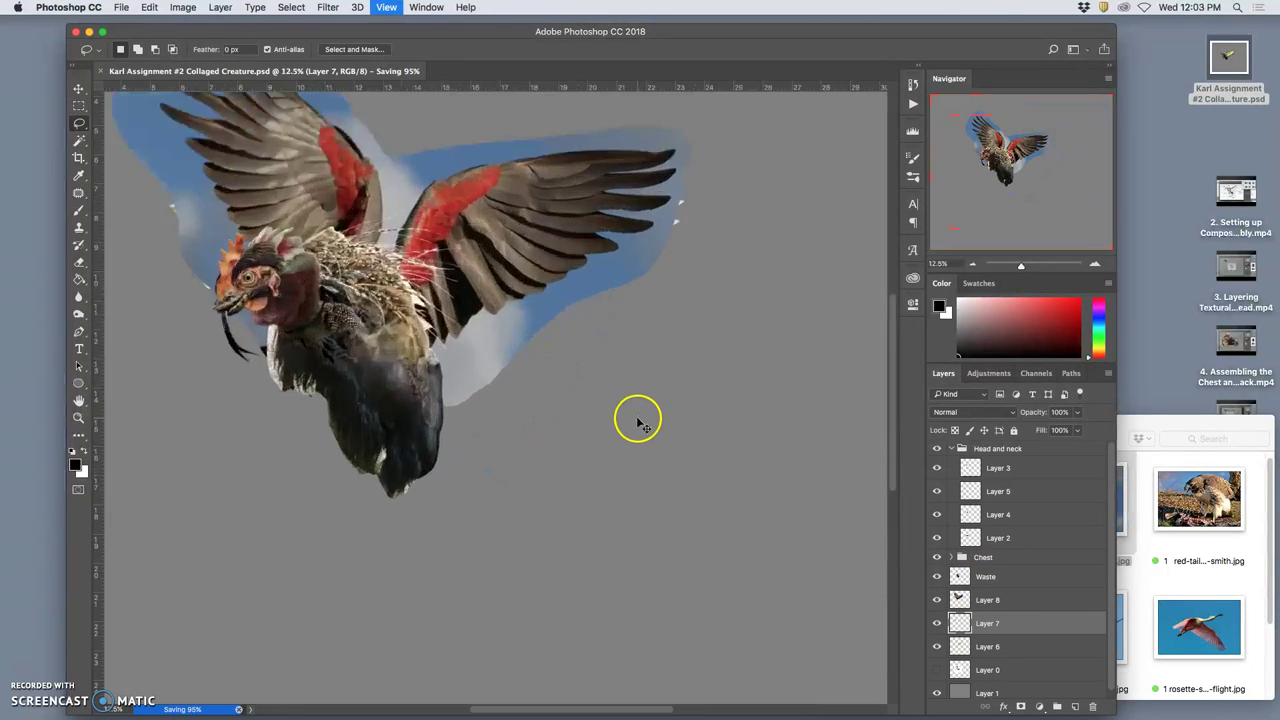
key("super+equal")
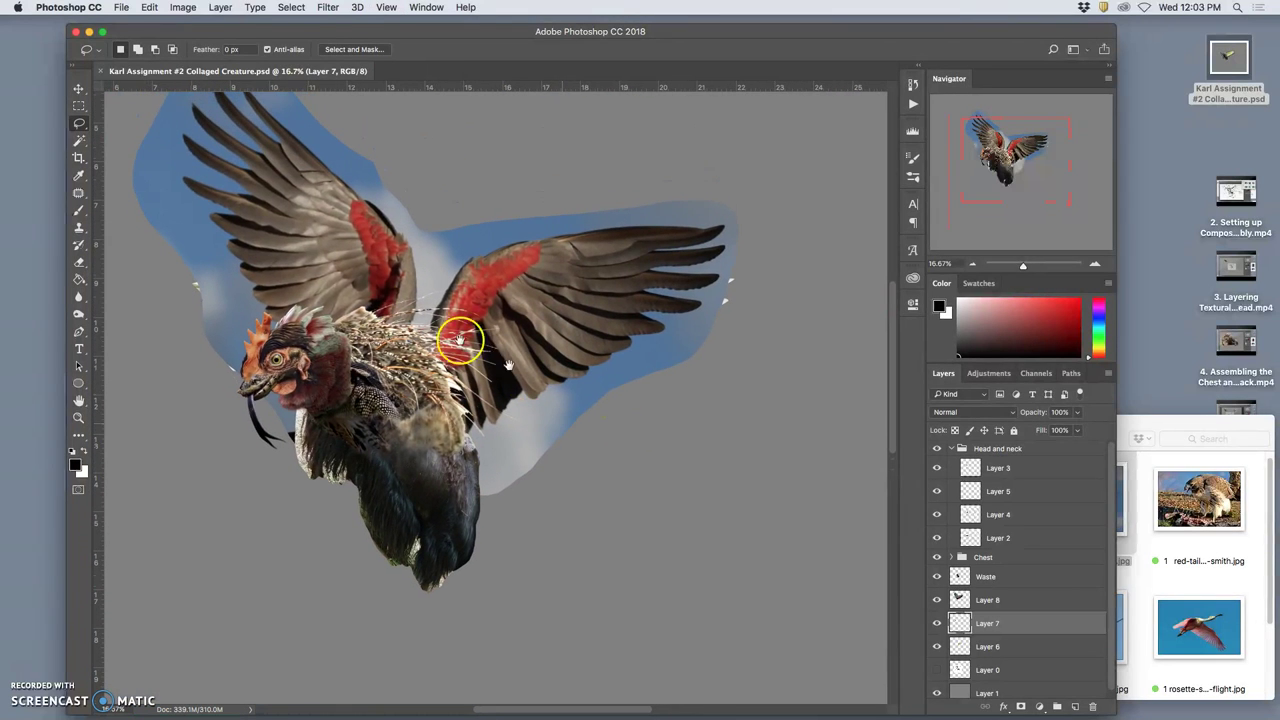
left_click_drag(266, 234, 275, 272)
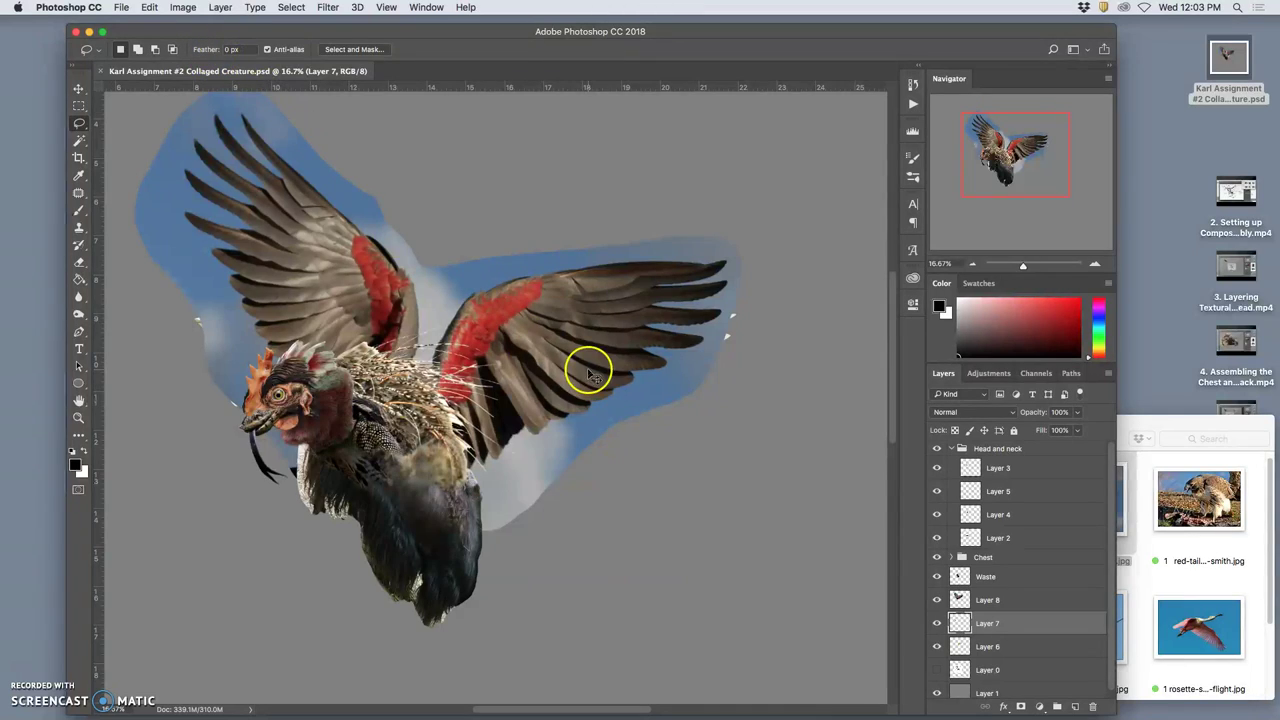
key("super+equal")
key("super+equal")
key("super+equal")
key("super+equal")
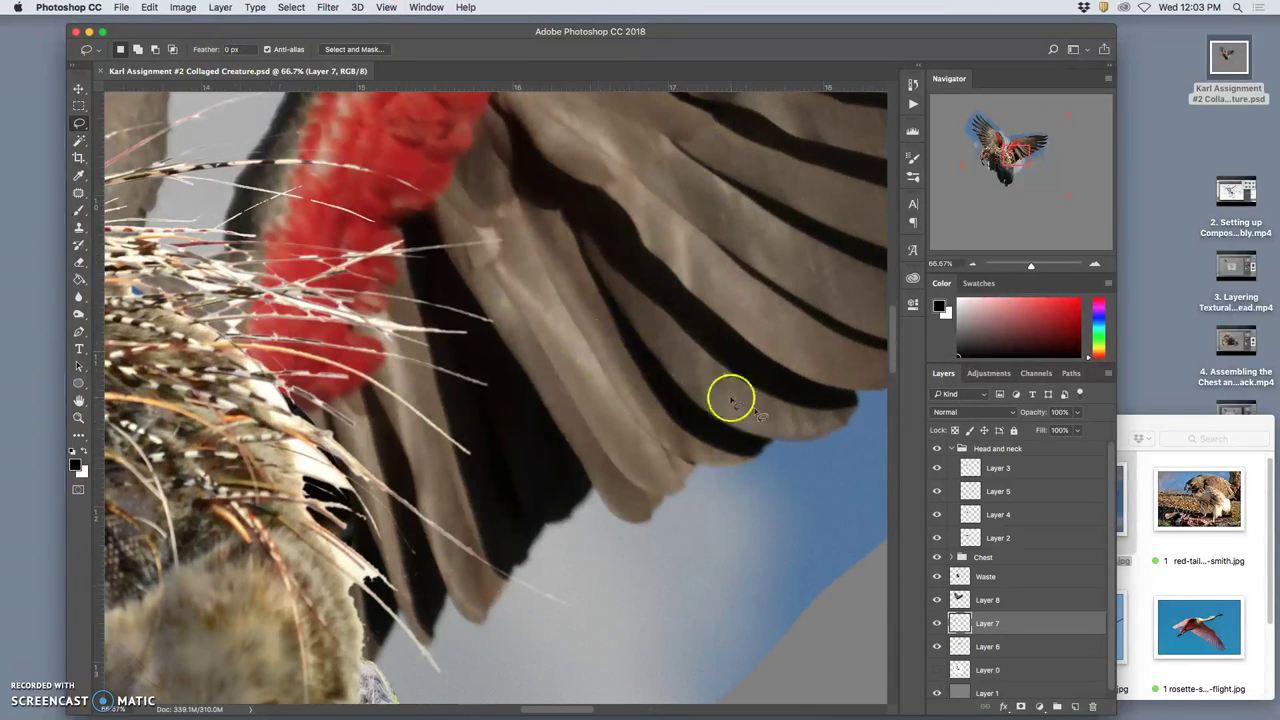
left_click(937, 623)
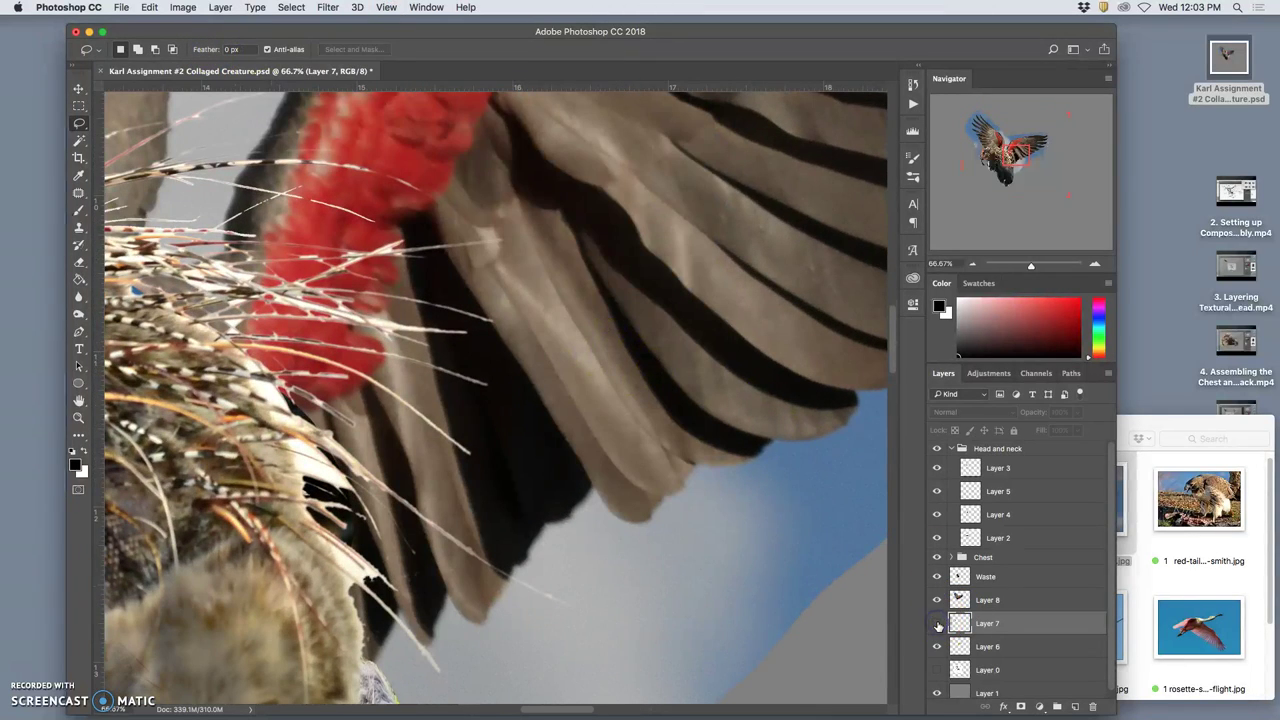
left_click(937, 623)
left_click(935, 600)
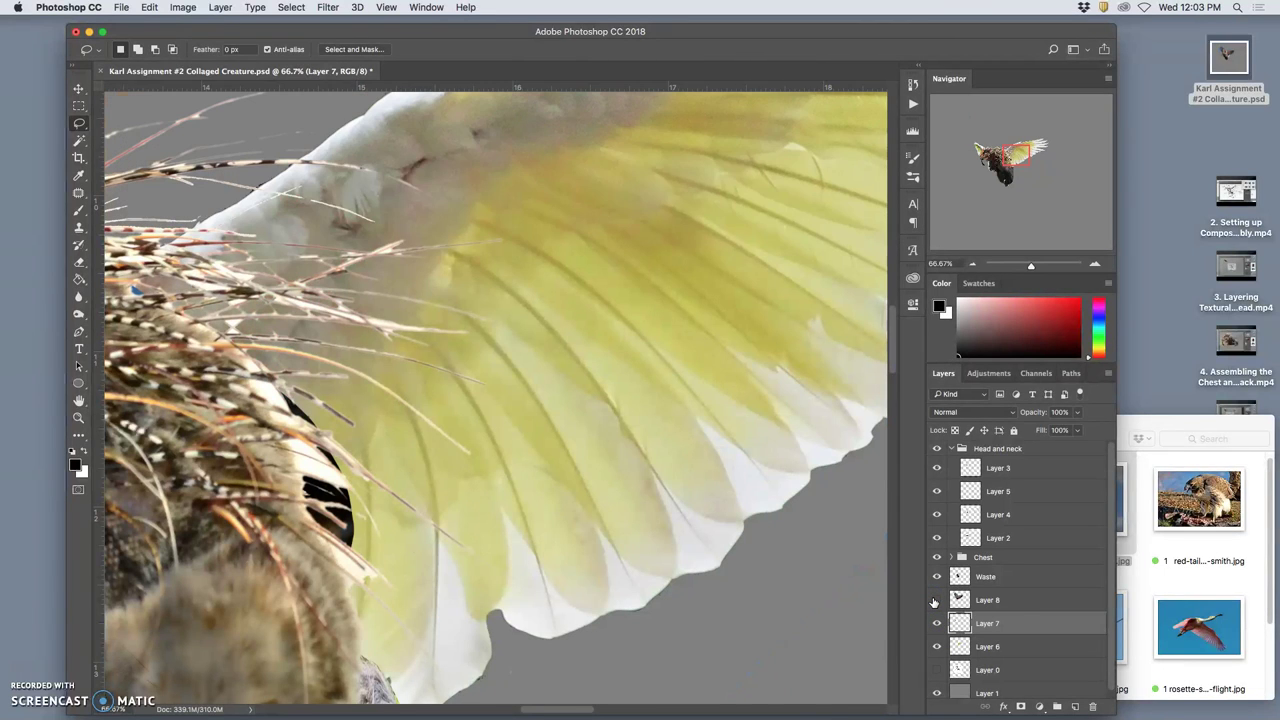
left_click(934, 600)
left_click(934, 600)
left_click(933, 600)
key("super+minus")
key("super+minus")
key("super+minus")
key("super+minus")
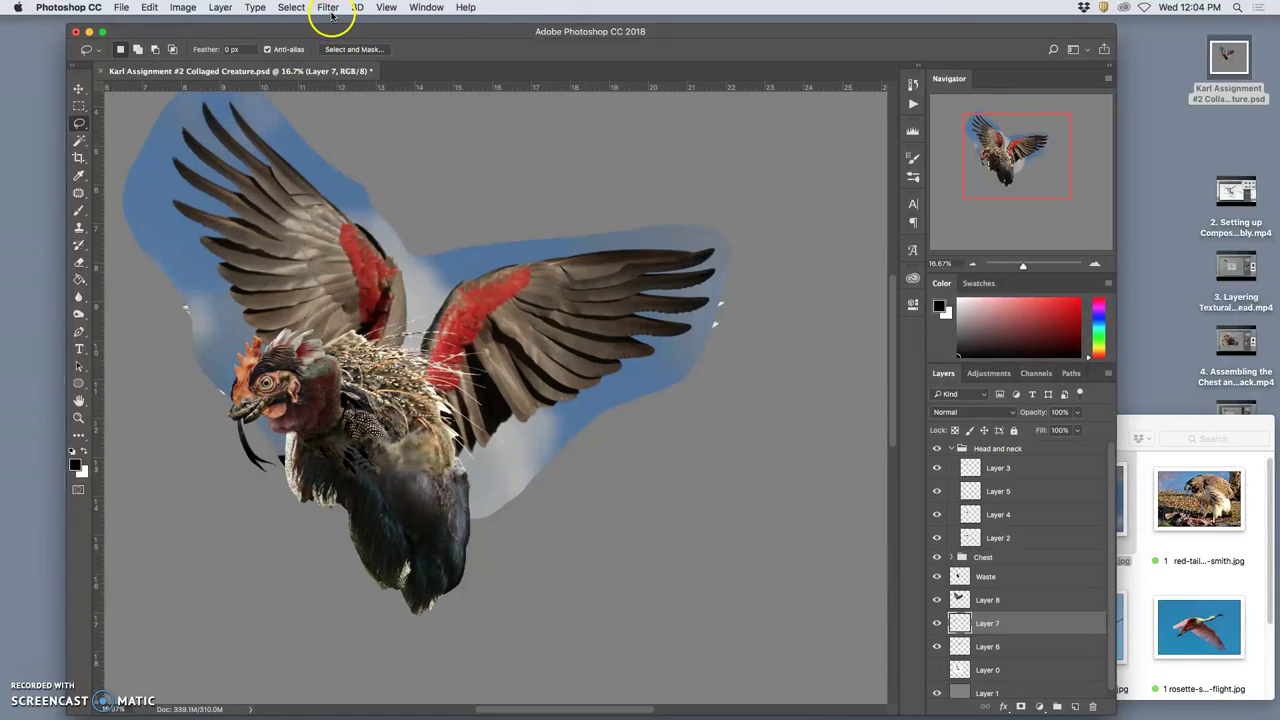
Step: Apply Smart Sharpen to Layer 7: Amount 167%, Radius 3.0 px, Reduce Noise 38%, Remove Lens Blur
left_click(328, 8)
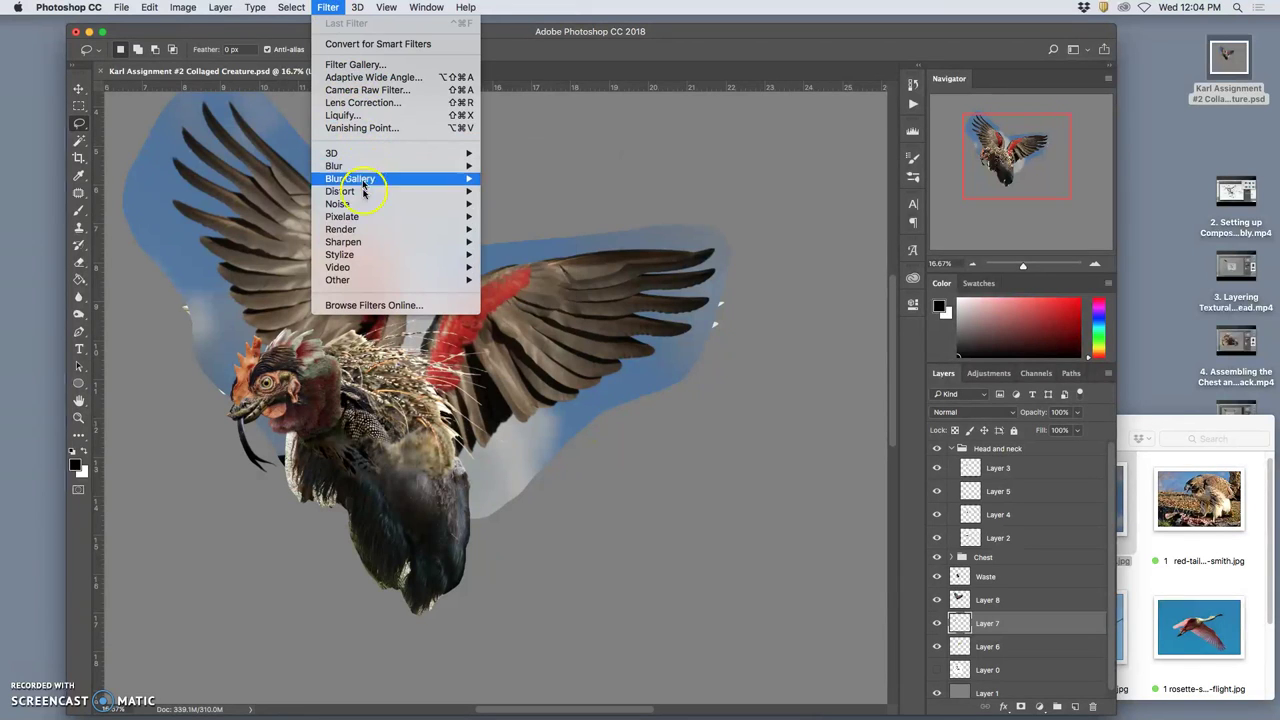
mouse_move(380, 242)
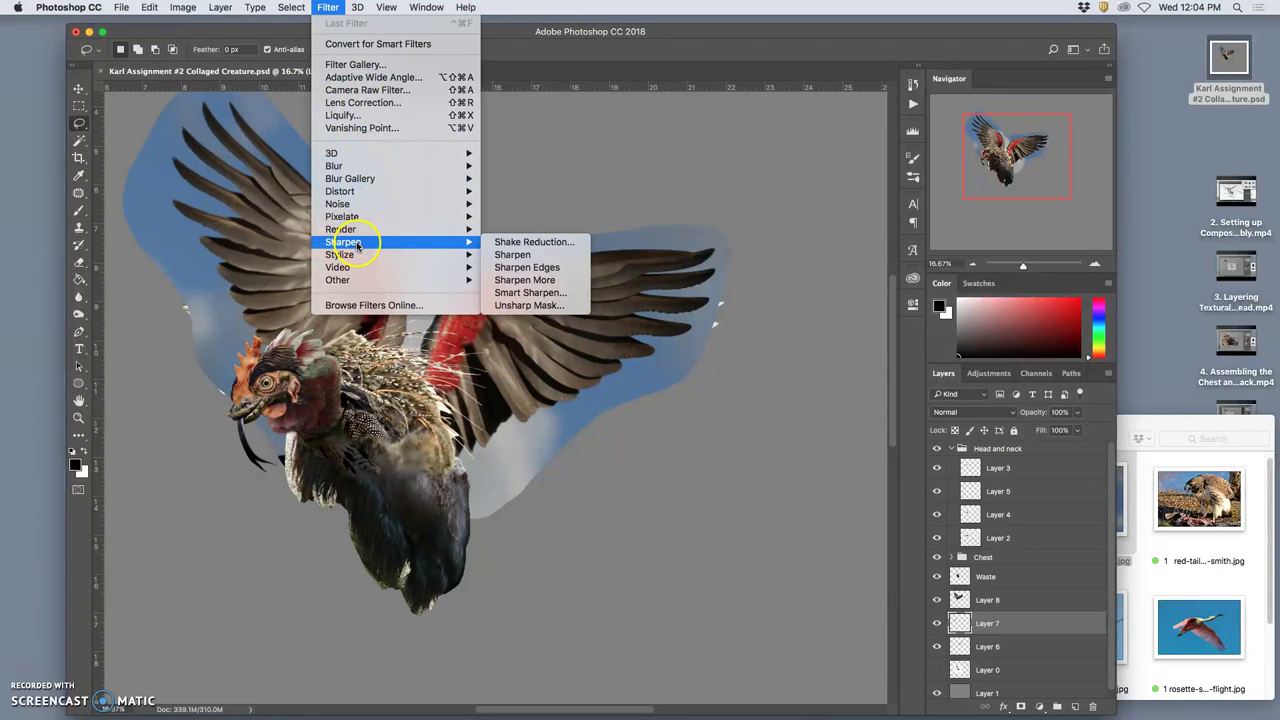
left_click(545, 298)
left_click_drag(586, 245, 715, 431)
left_click(551, 343)
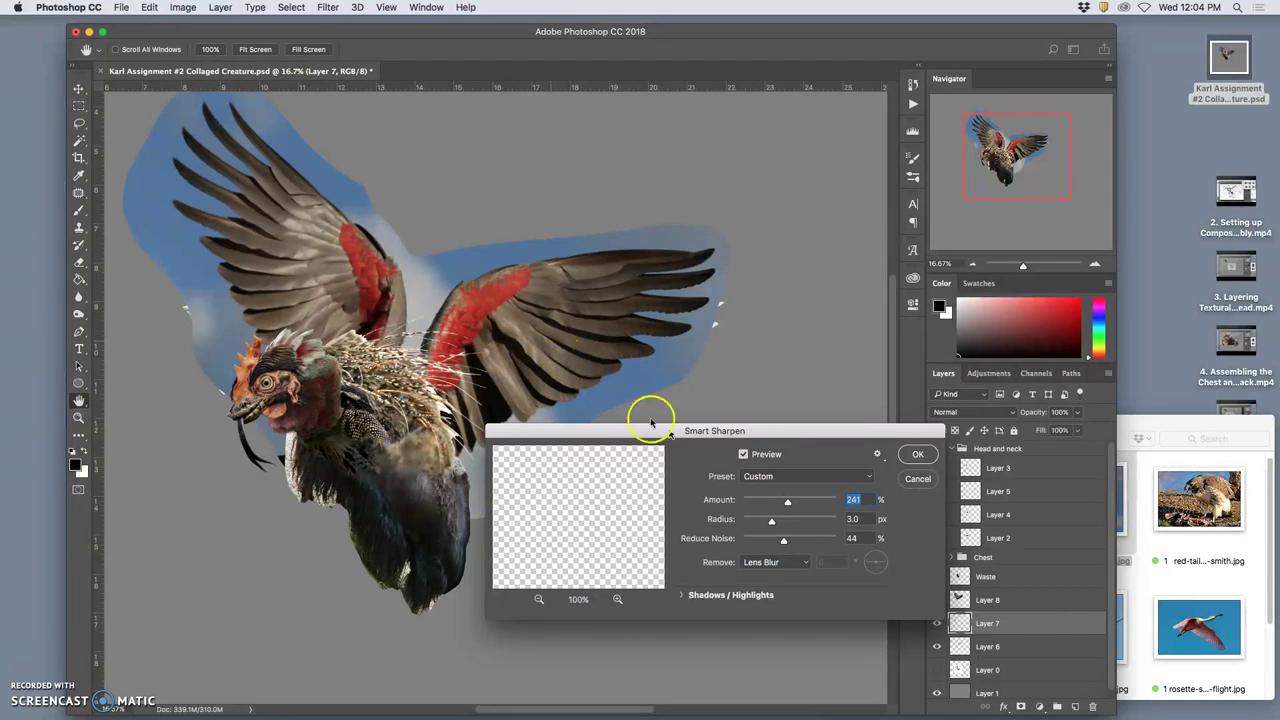
left_click(786, 503)
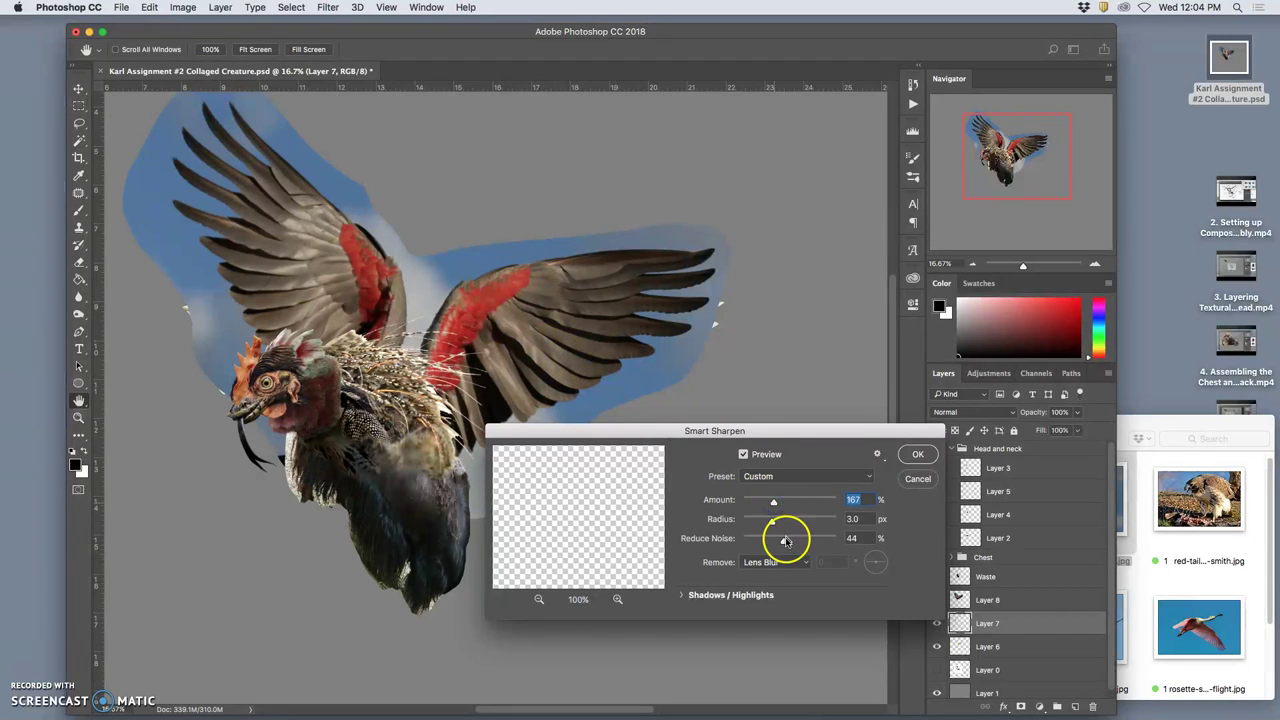
left_click_drag(784, 539, 779, 541)
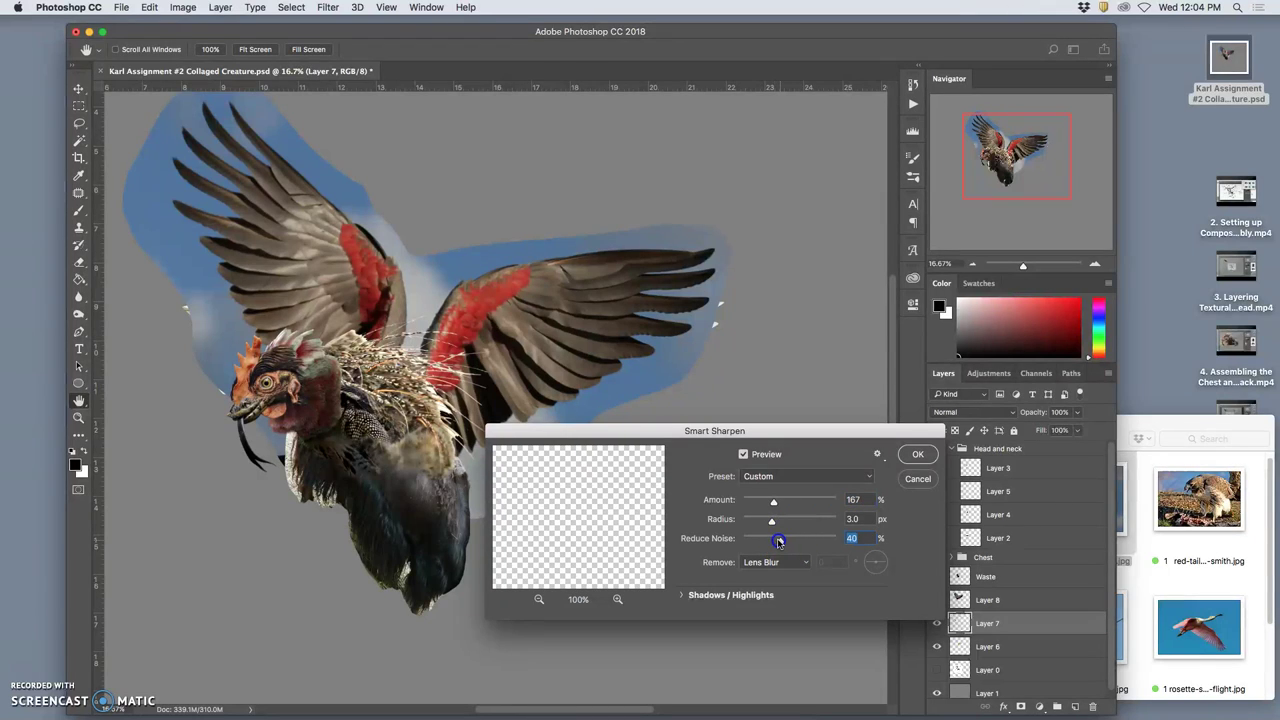
left_click(577, 355)
left_click(576, 360)
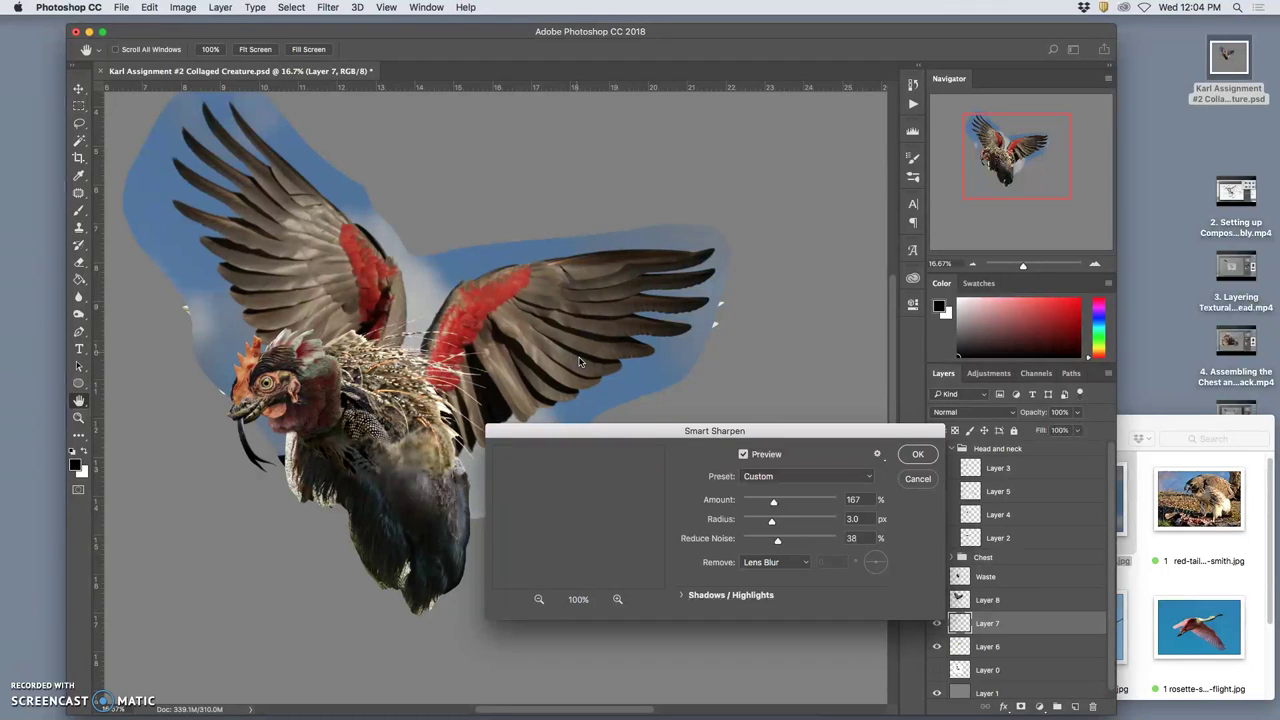
left_click(917, 453)
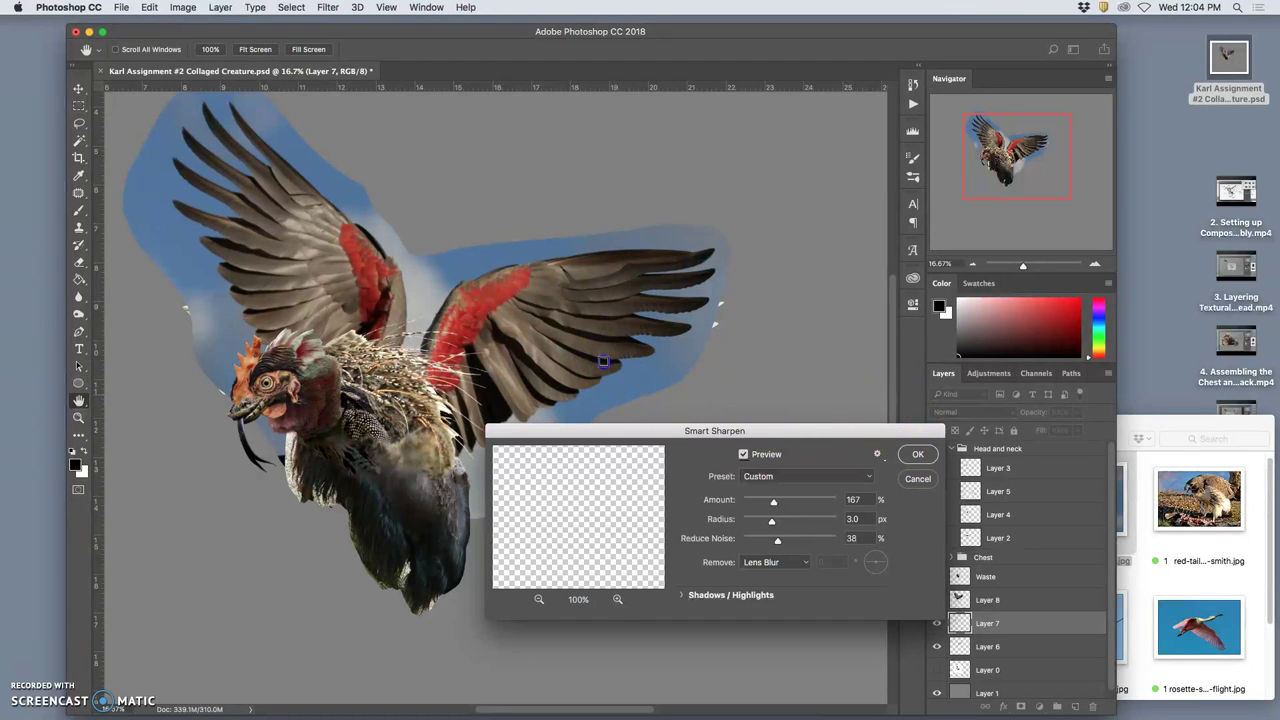
left_click(914, 456)
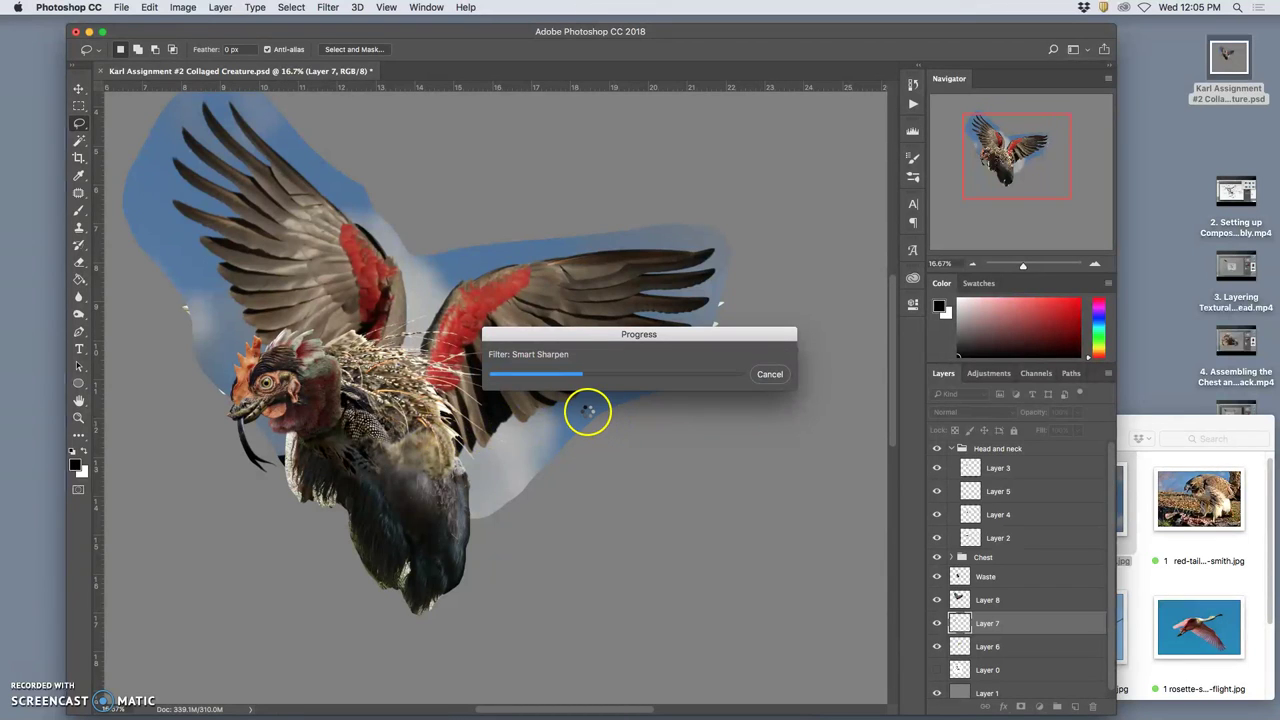
Step: Browse the talons bird of prey, possum tail and Birds of Paradise Embellishments folders, ending in Assignment #2
left_click(1166, 431)
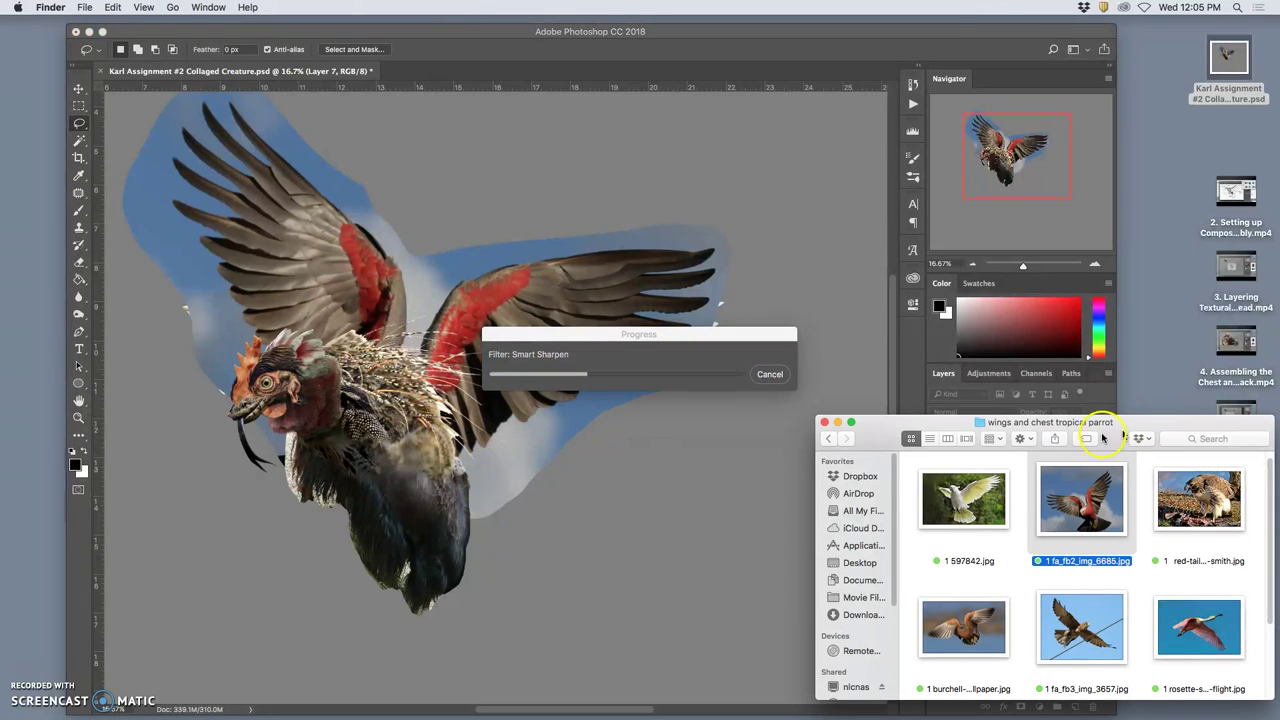
left_click(829, 439)
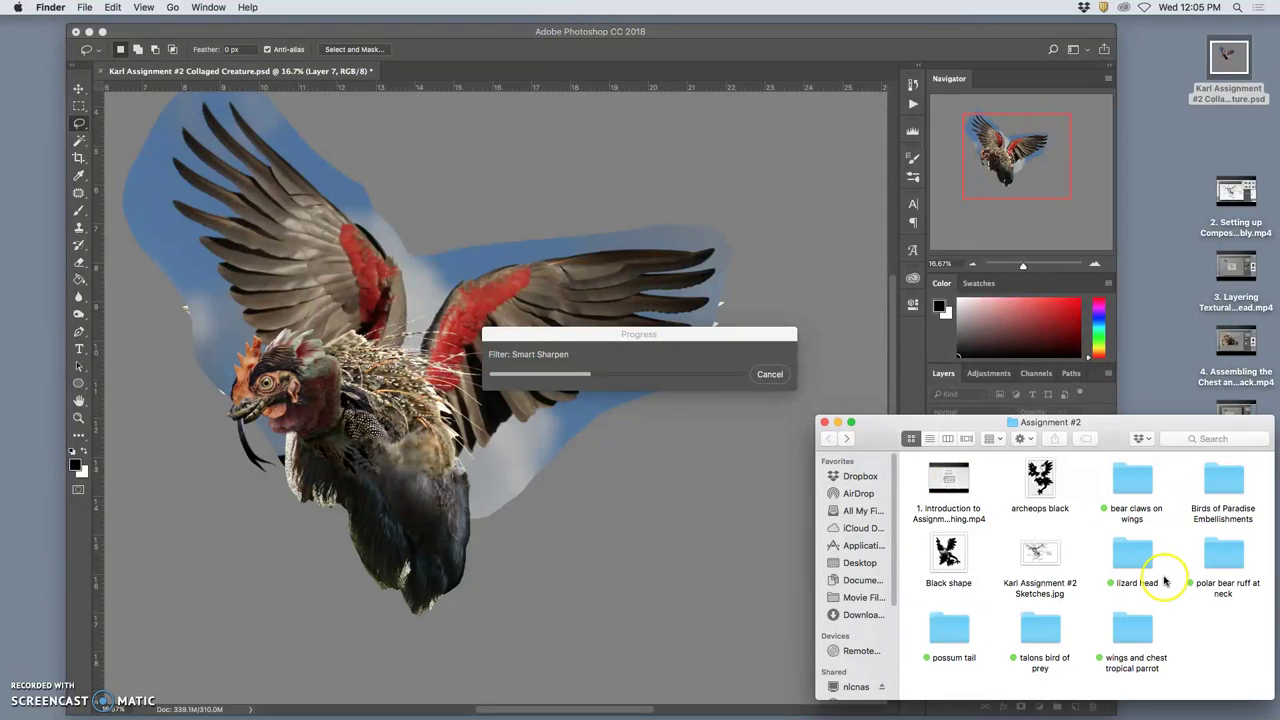
double_click(1040, 628)
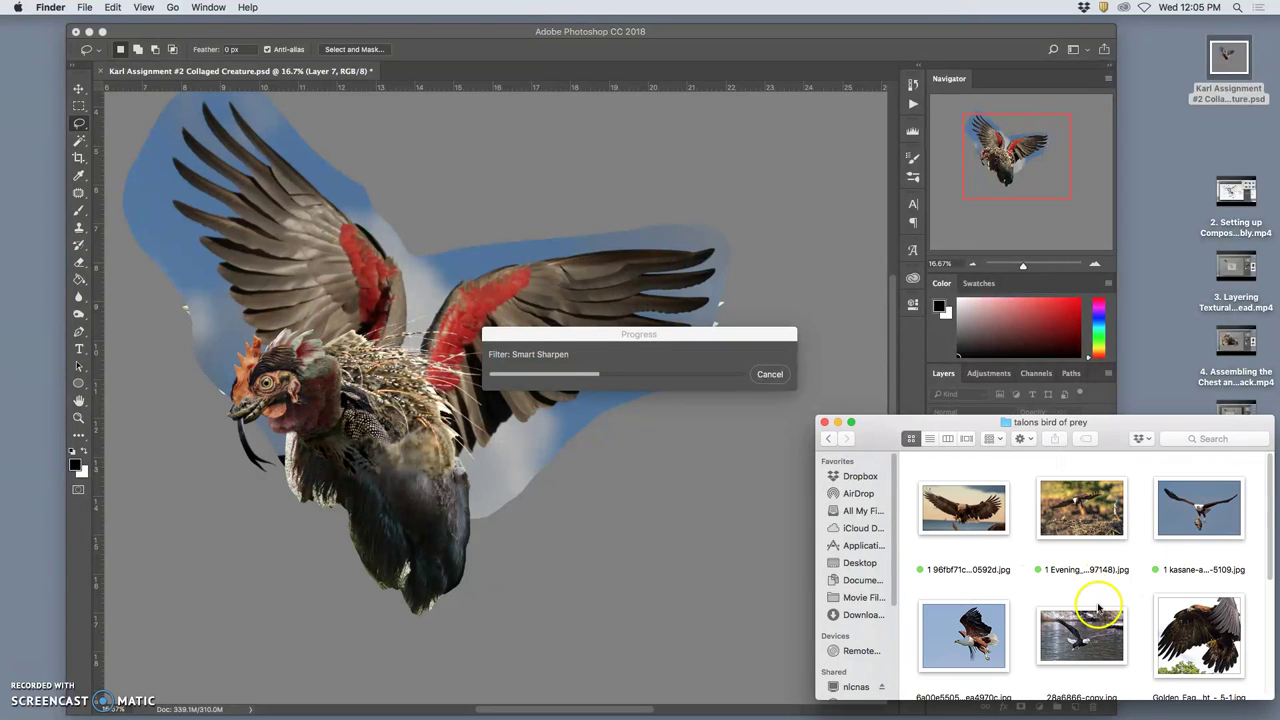
left_click(828, 438)
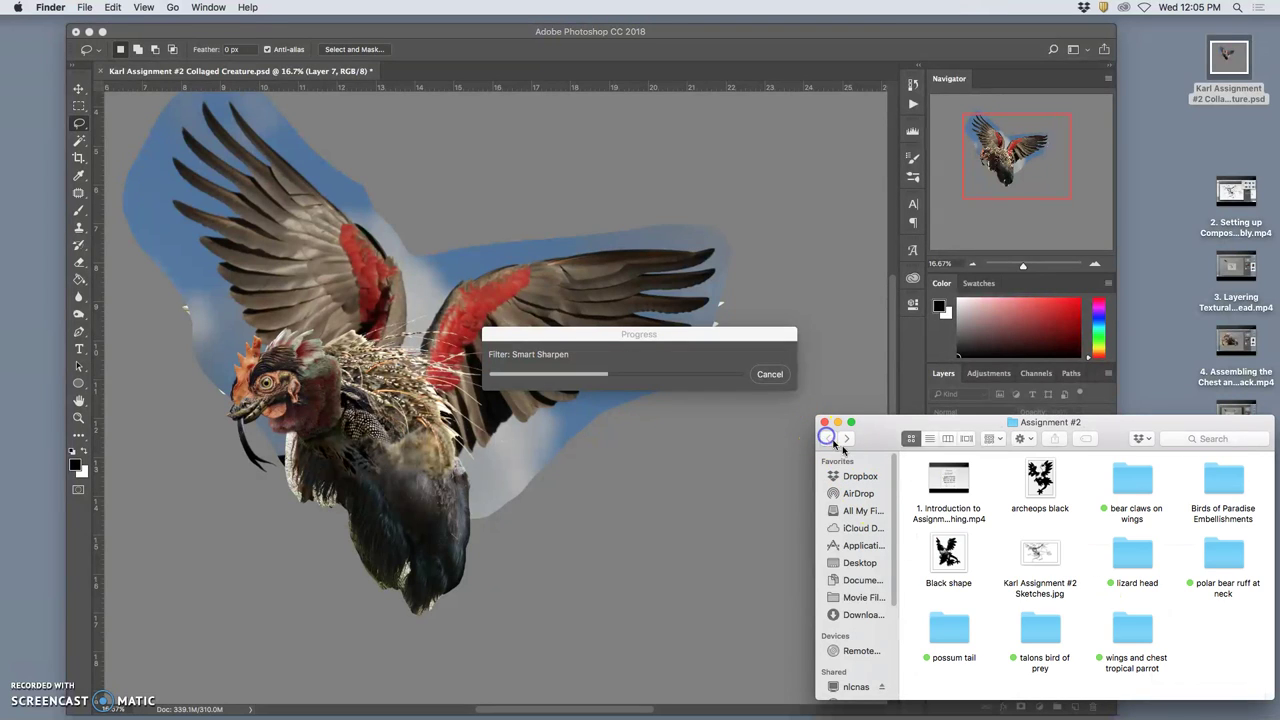
double_click(968, 628)
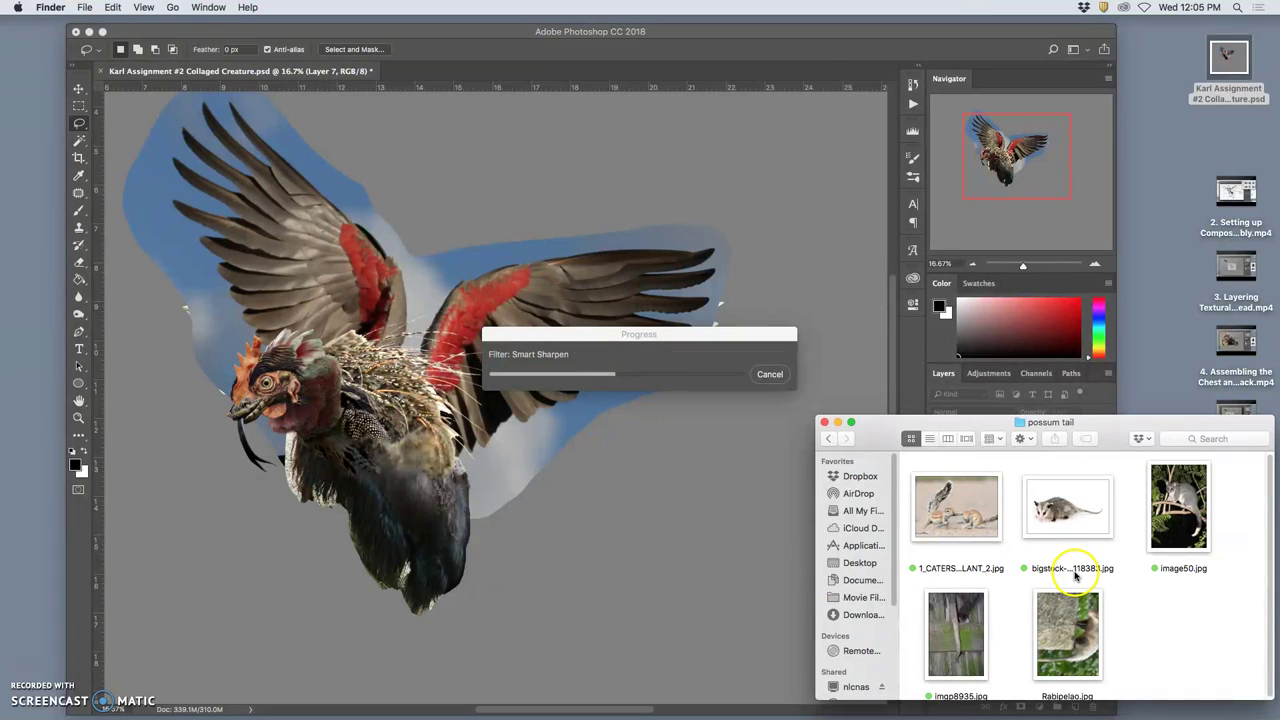
left_click(831, 439)
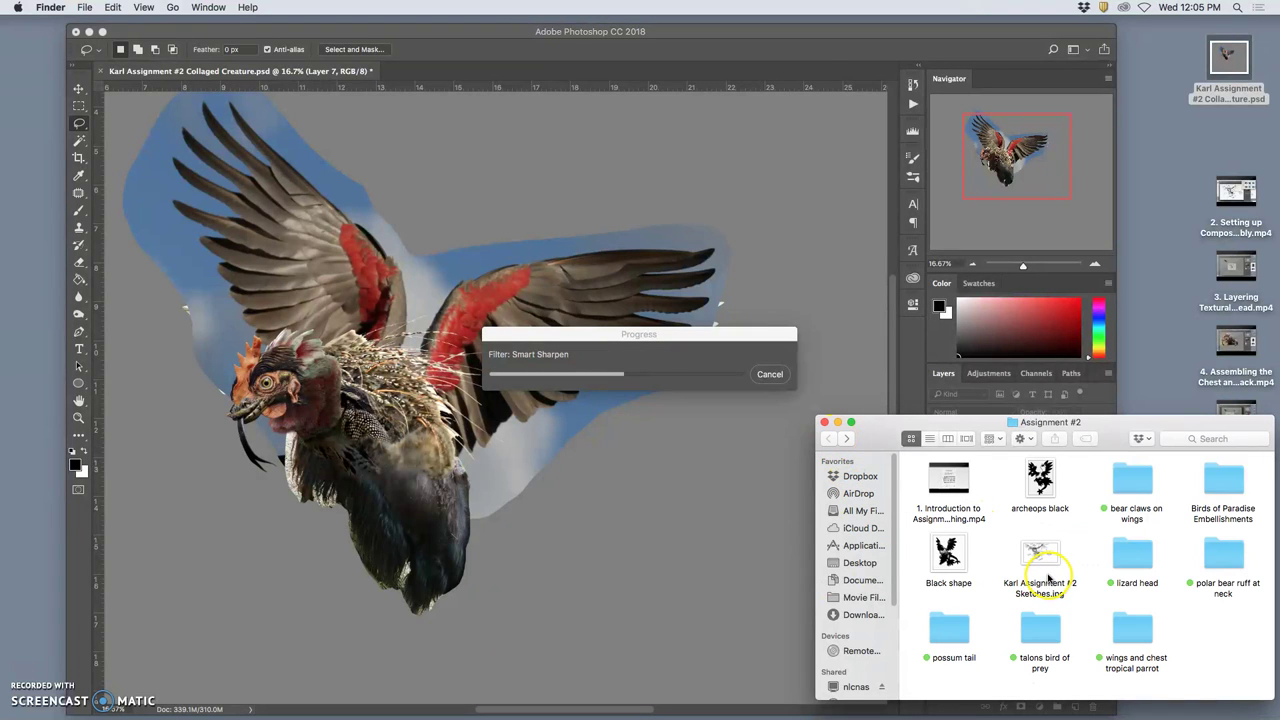
left_click(1104, 572)
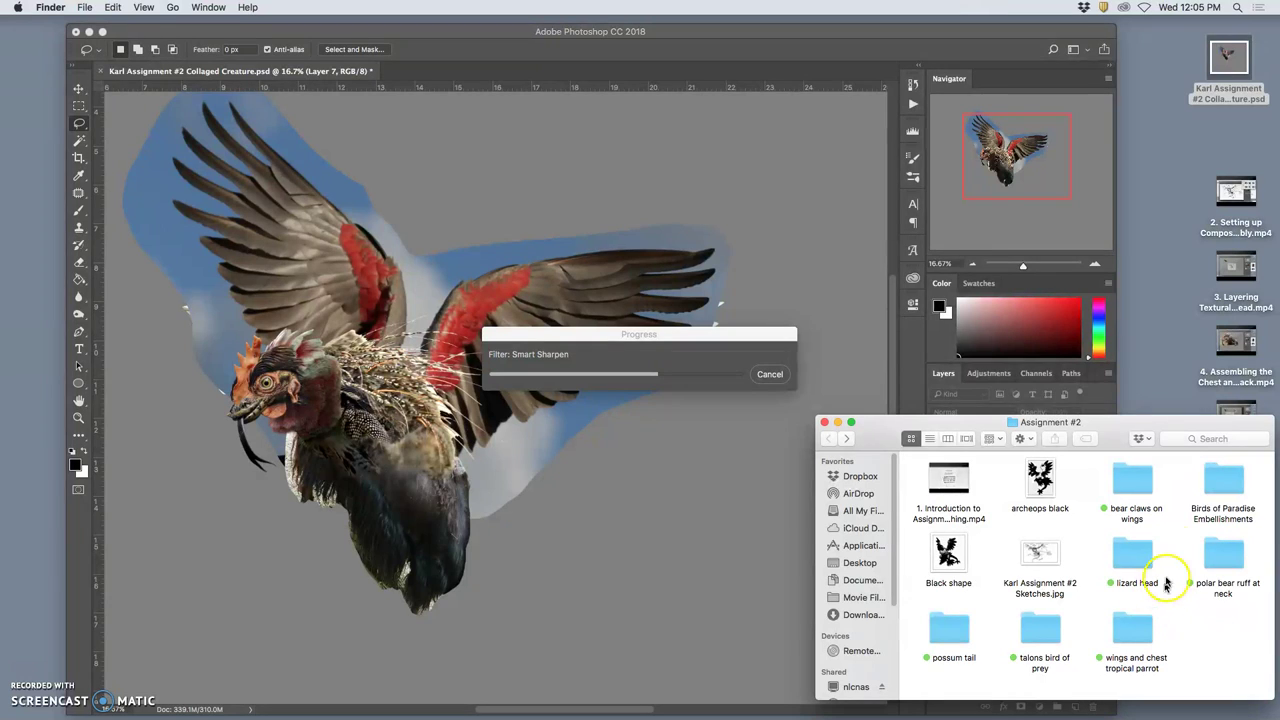
double_click(1231, 484)
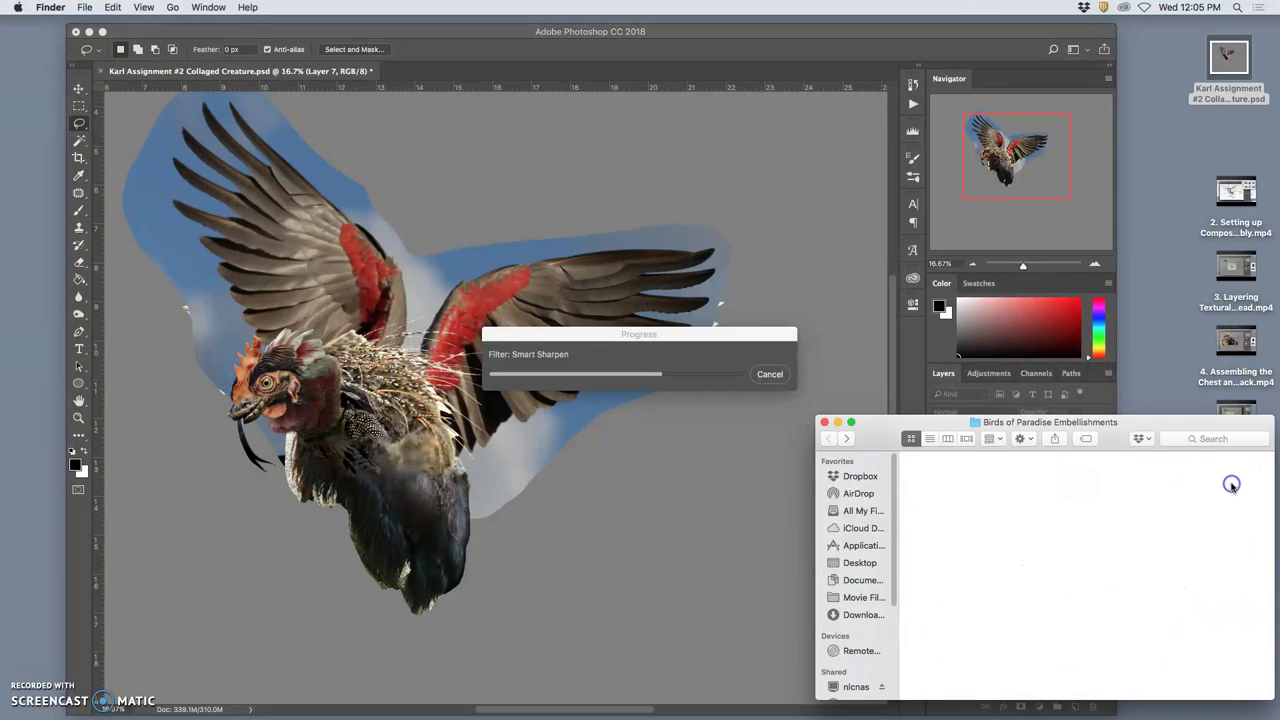
left_click(971, 567)
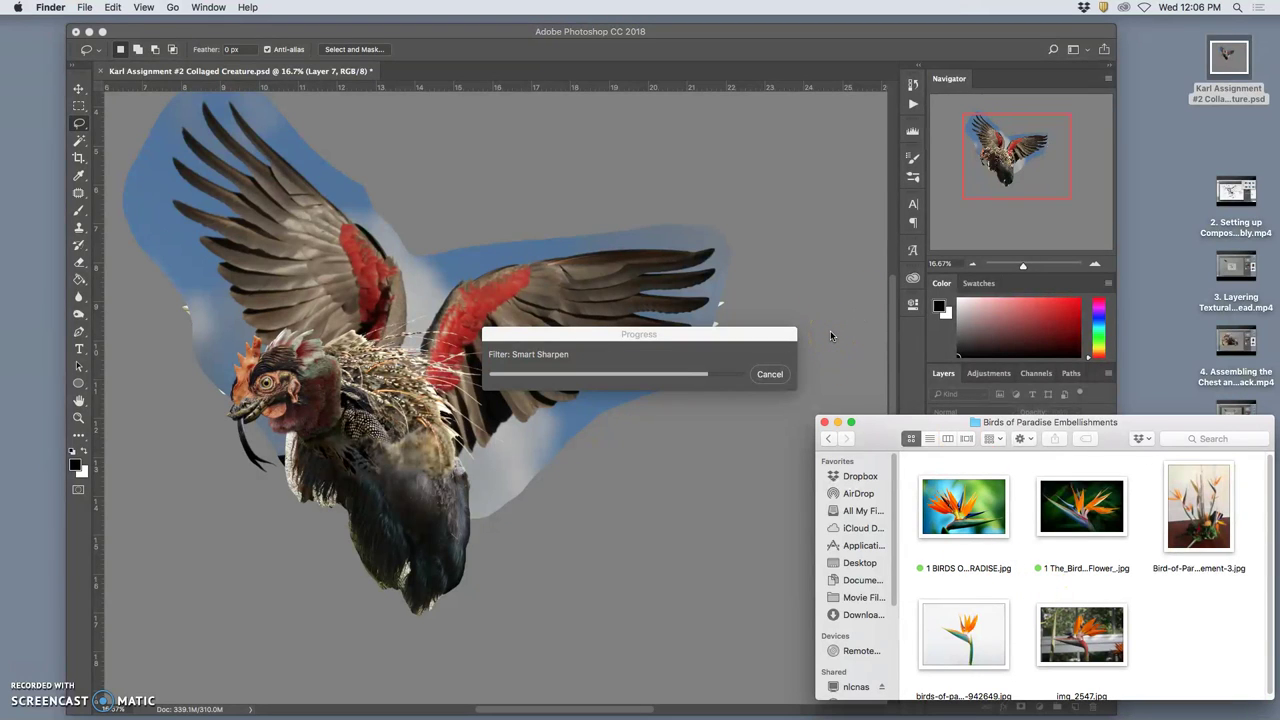
left_click(826, 438)
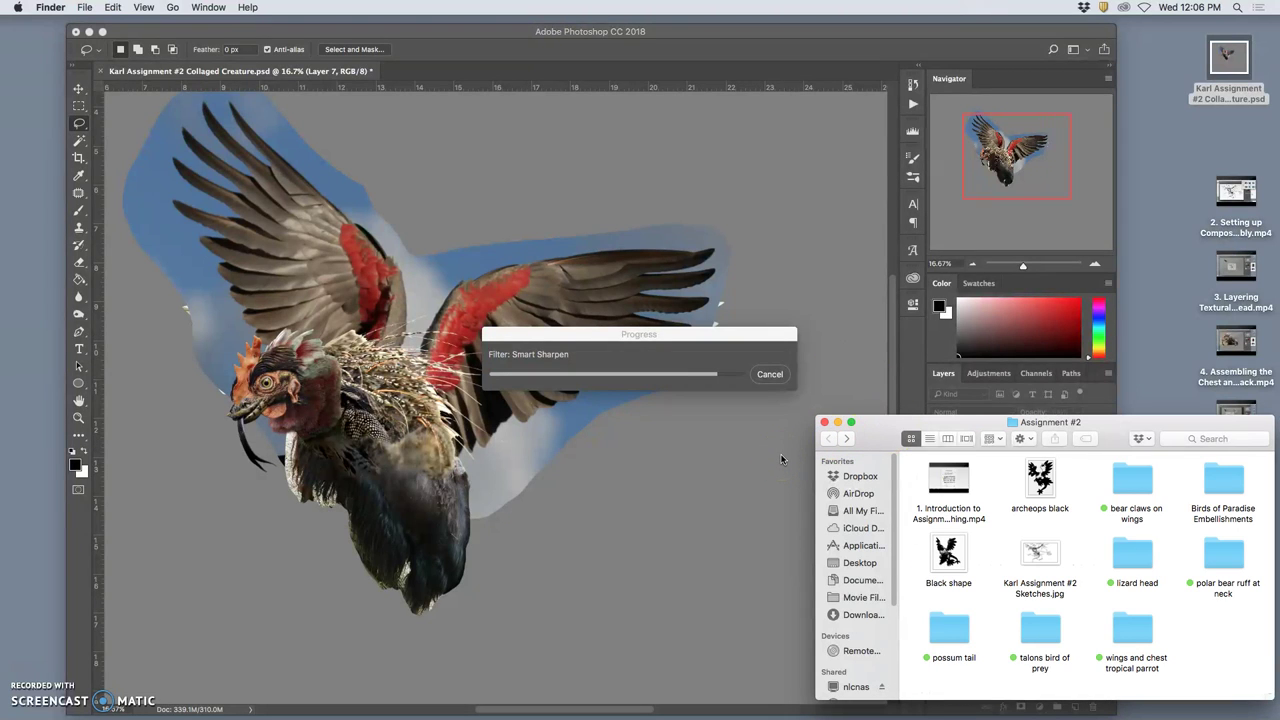
Step: Return to Photoshop and view the sharpened parrot wing at 100%
left_click(782, 458)
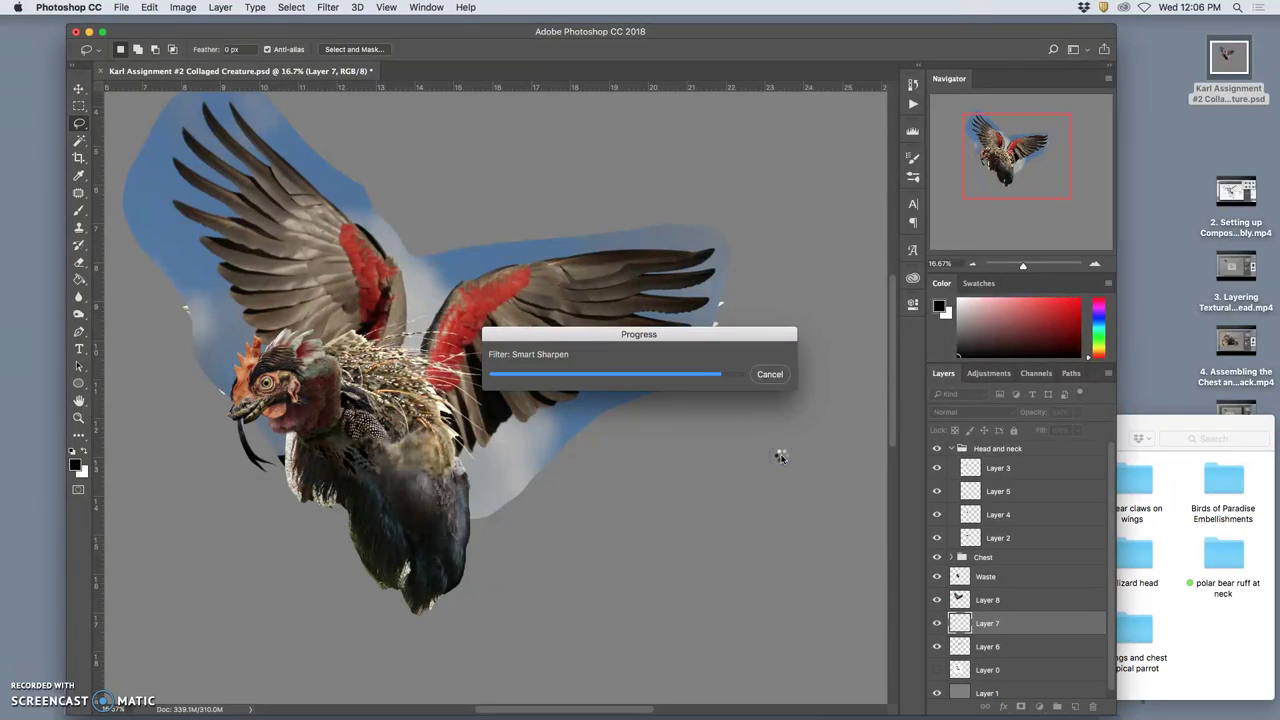
left_click(770, 376)
left_click(382, 92)
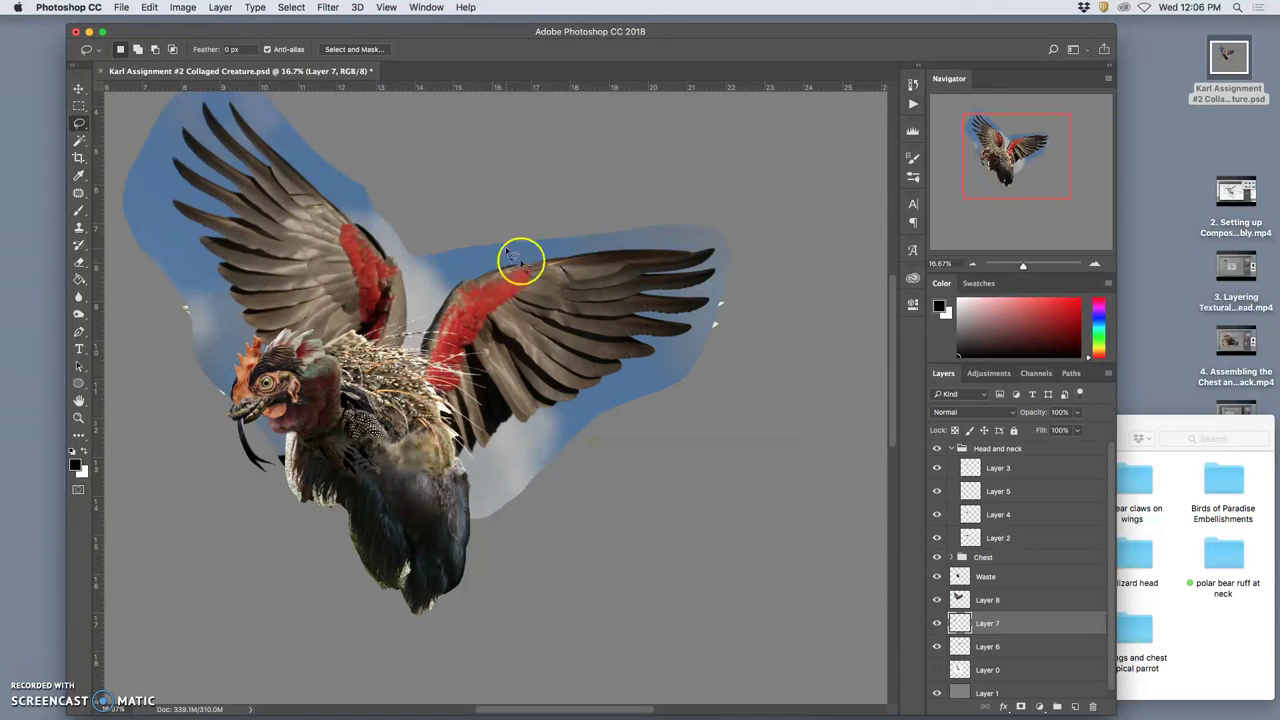
key("super+equal")
key("super+equal")
key("super+equal")
key("super+equal")
key("super+equal")
key("super+equal")
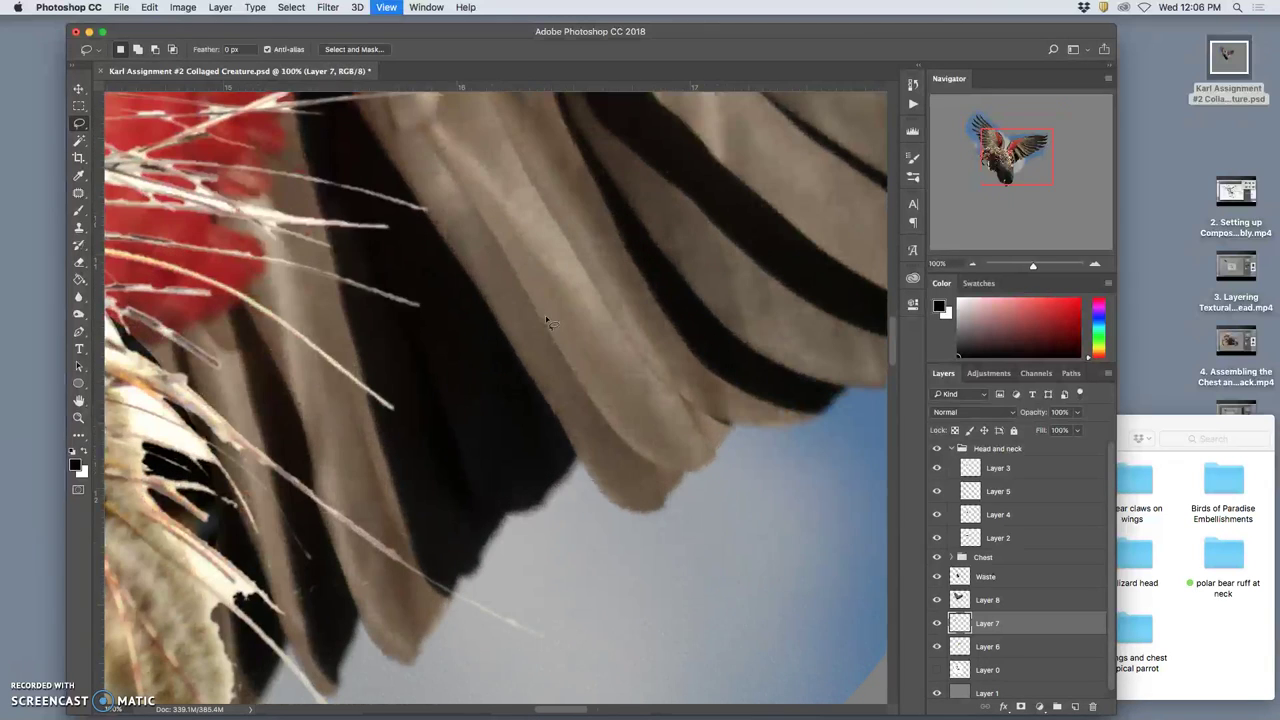
left_click(387, 8)
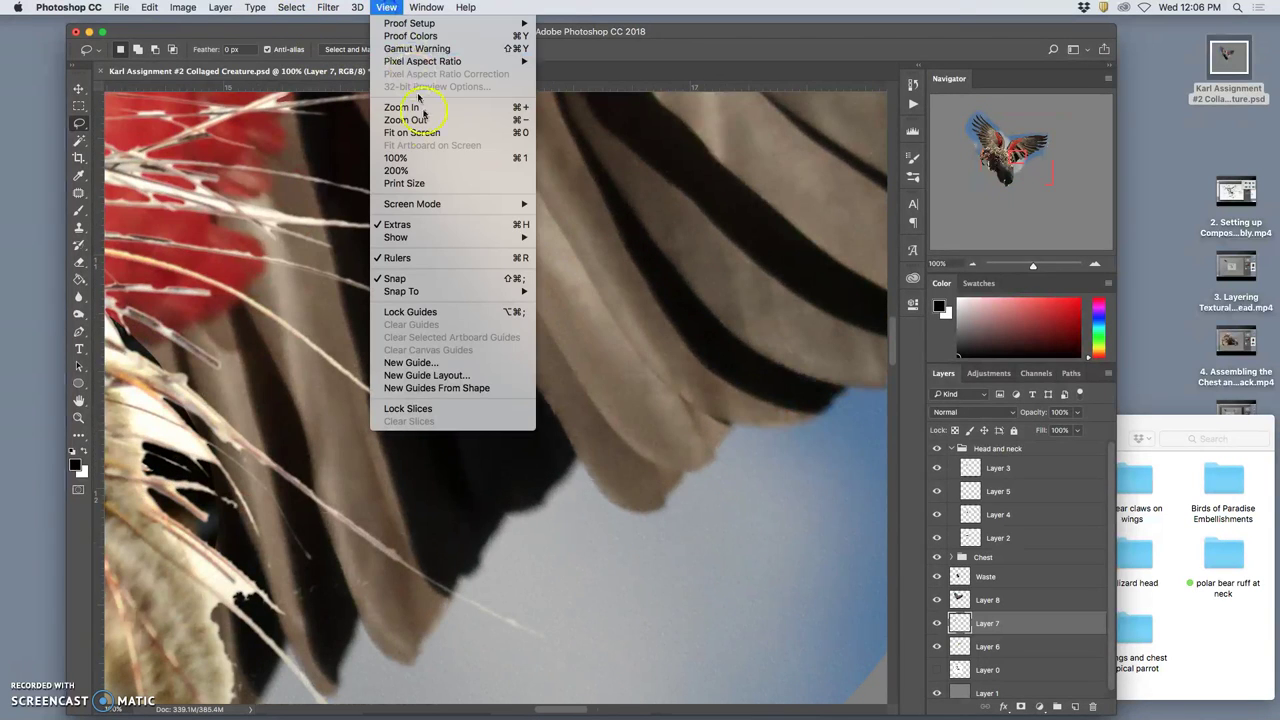
left_click(436, 158)
scroll(601, 265, "right", 10)
scroll(605, 280, "down", 5)
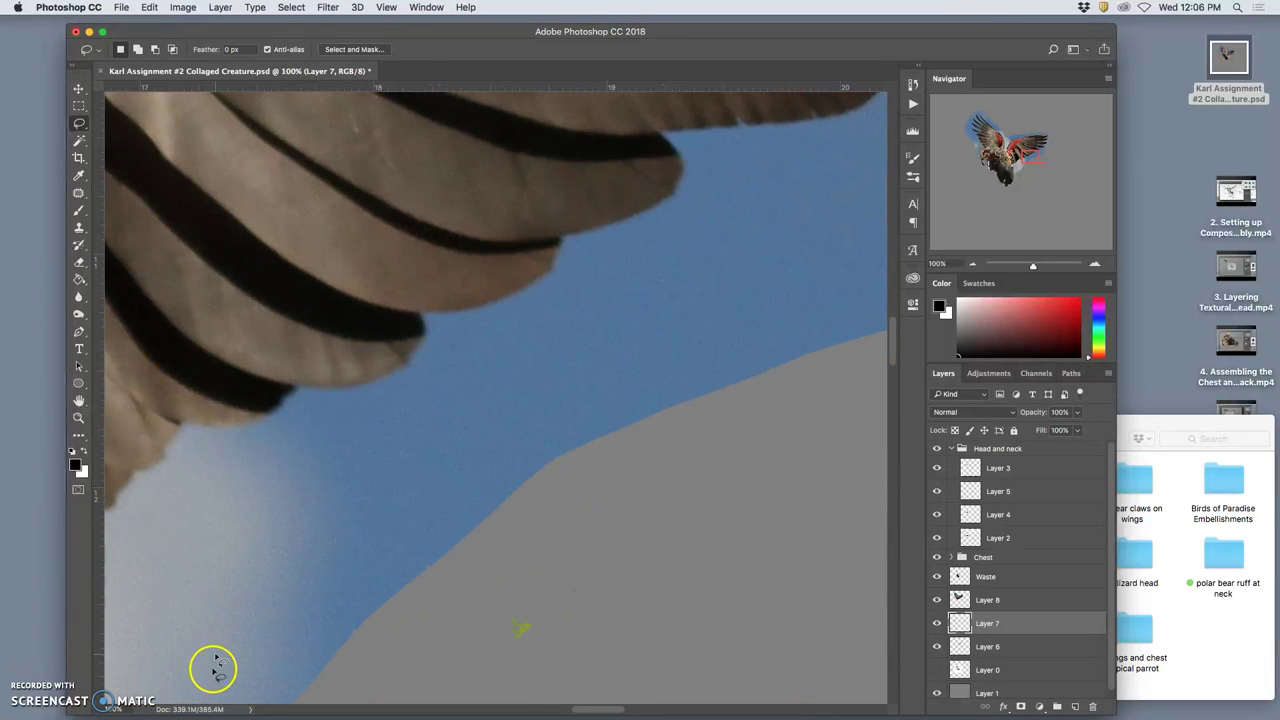
scroll(557, 306, "up", 5)
scroll(557, 306, "right", 8)
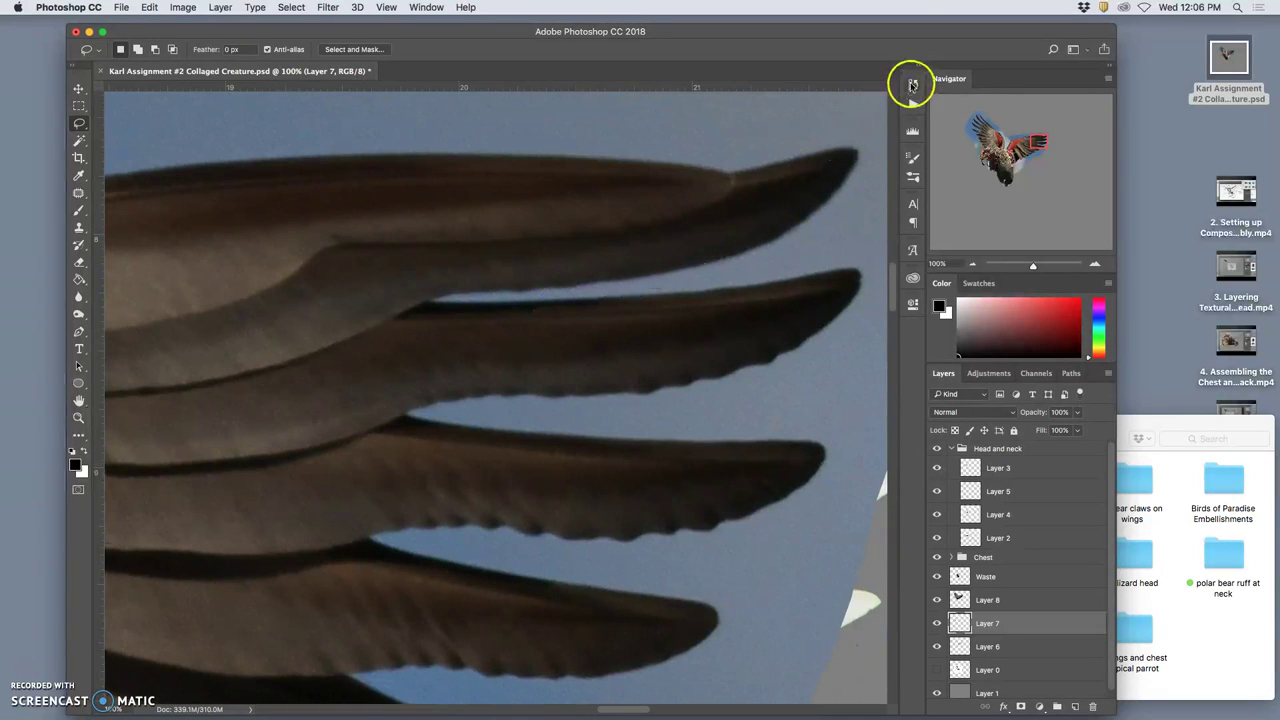
Step: Open the History panel and reapply Smart Sharpen to Layer 7 with Cmd+F, then zoom out
left_click(912, 84)
key("super+f")
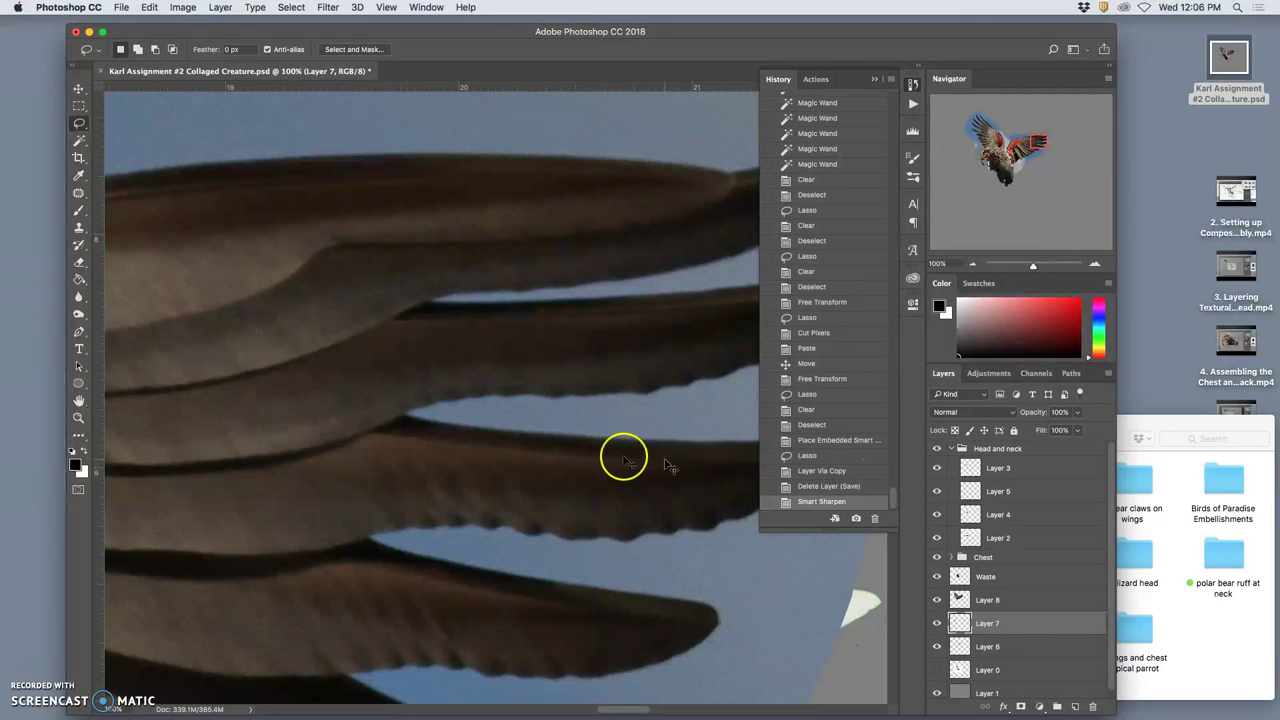
scroll(622, 455, "down", 2)
scroll(622, 455, "down", 6)
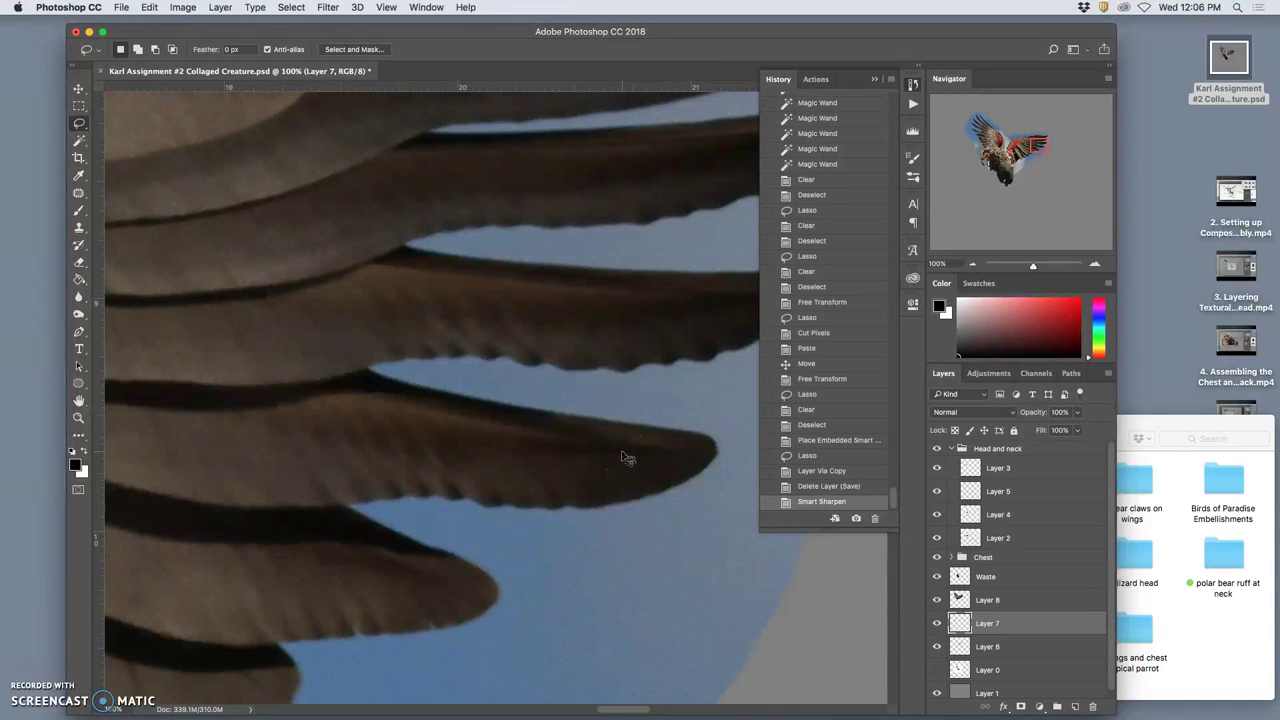
scroll(621, 450, "down", 3)
key("super+minus")
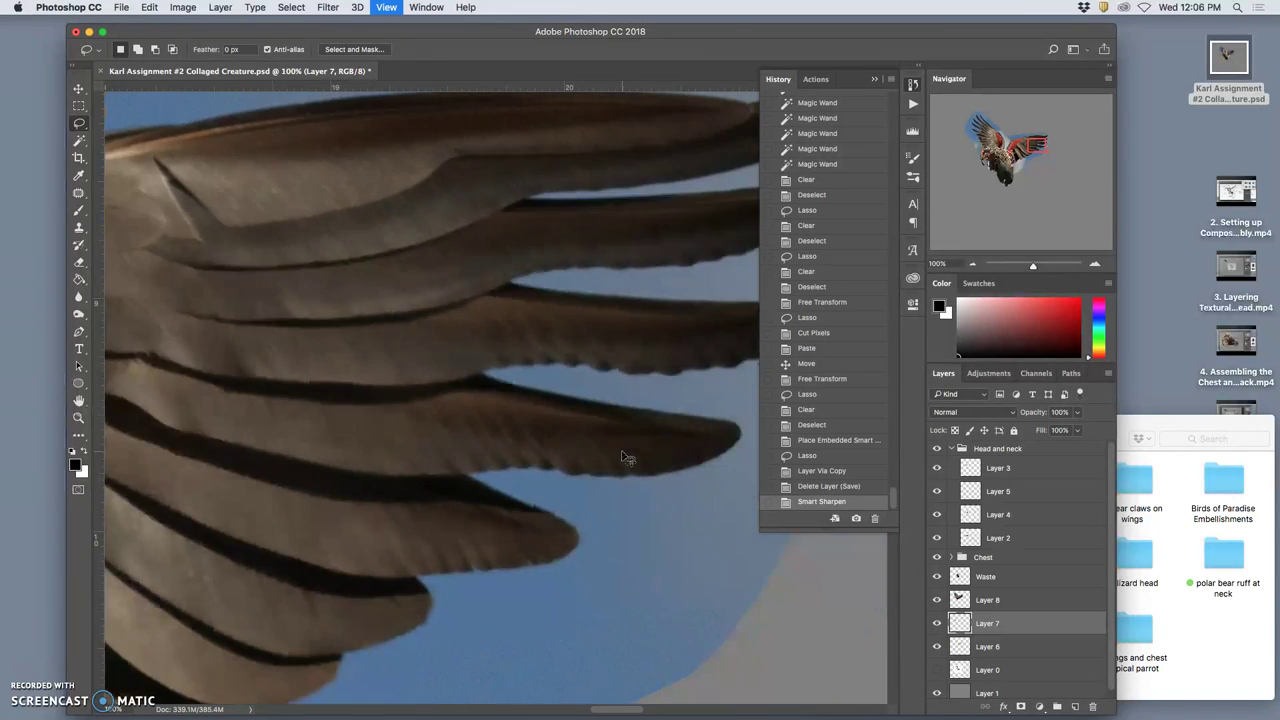
key("super+minus")
key("super+minus")
key("super+minus")
key("super+minus")
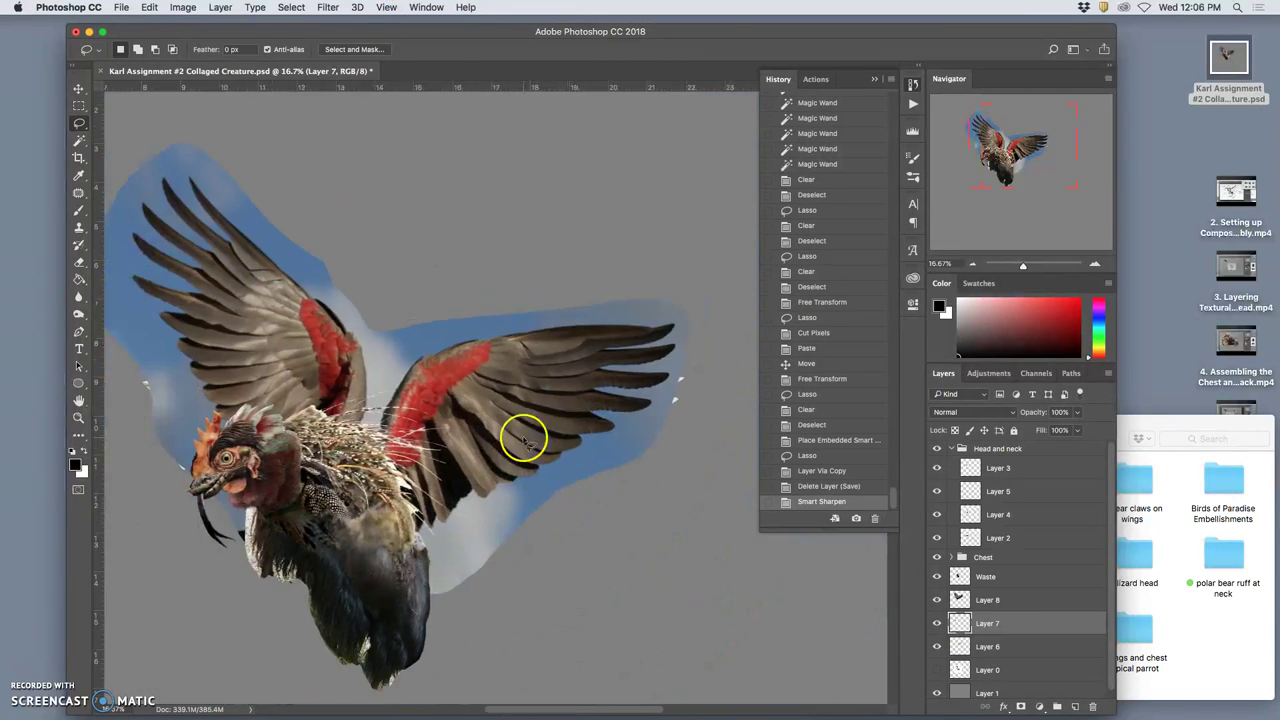
Step: Make Layer 8 active, deselect, and apply the last Smart Sharpen to it
left_click(79, 140)
left_click(540, 323)
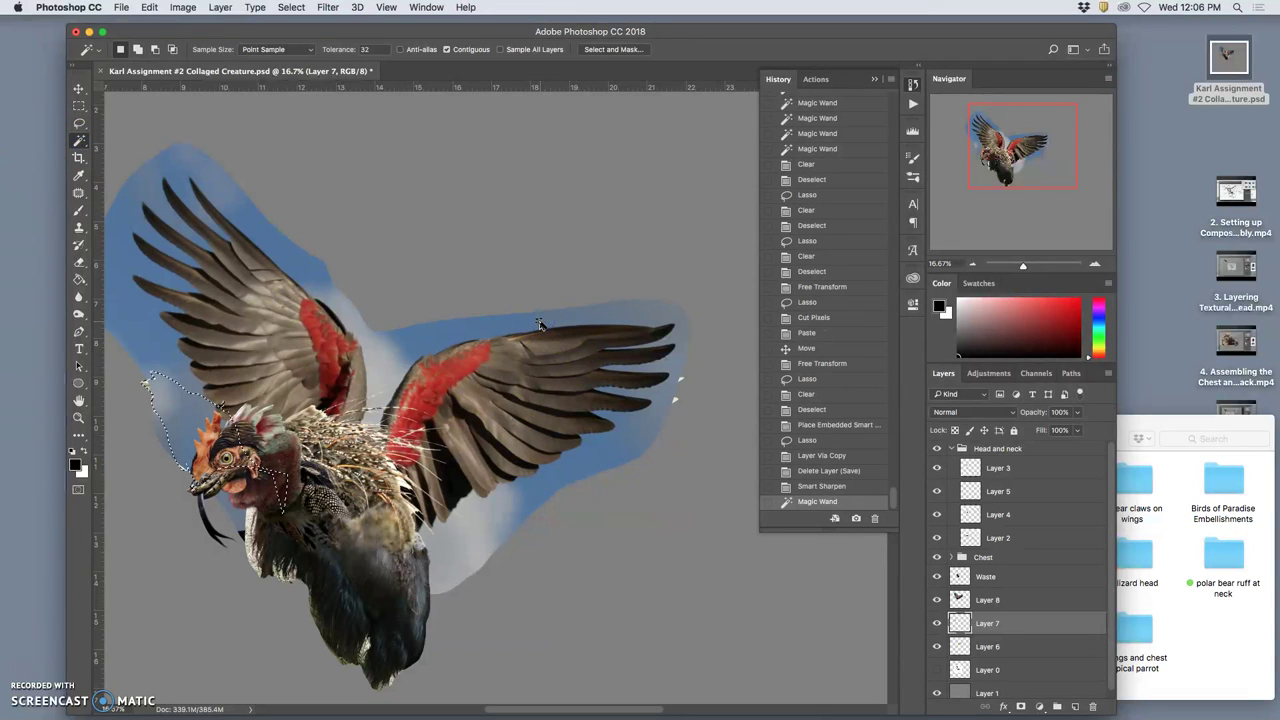
left_click(980, 600)
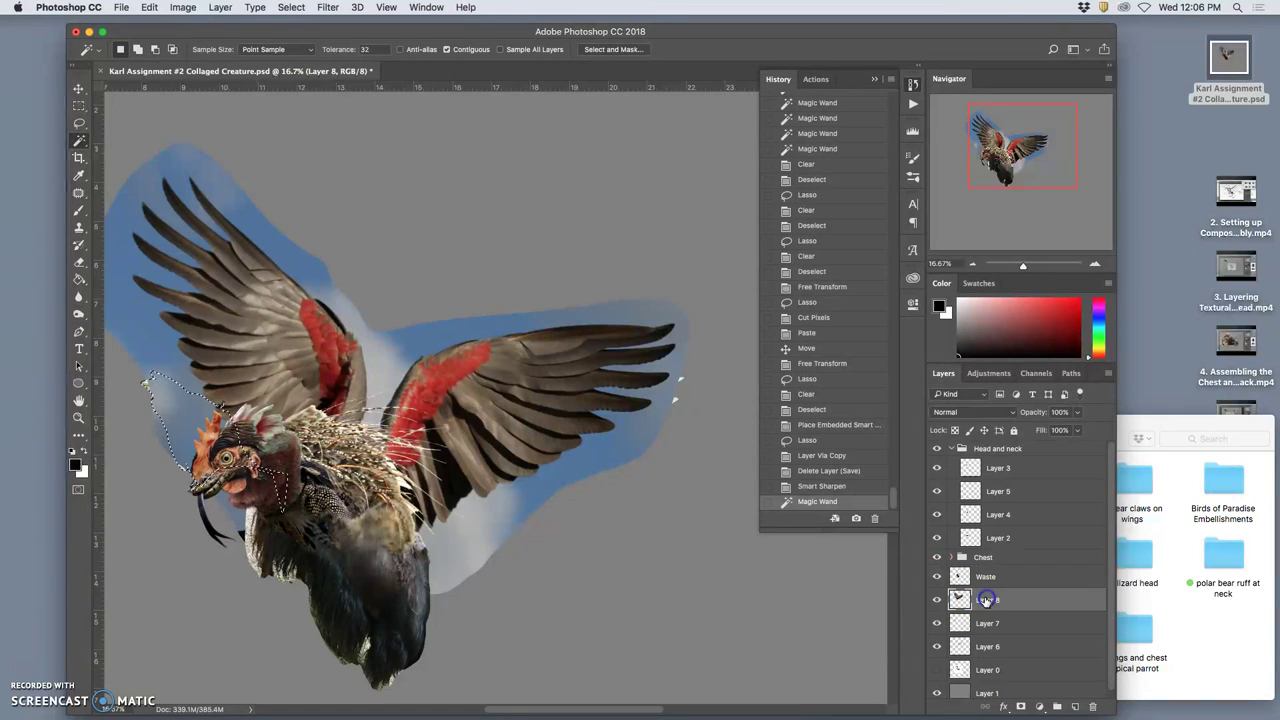
left_click(936, 600, "alt")
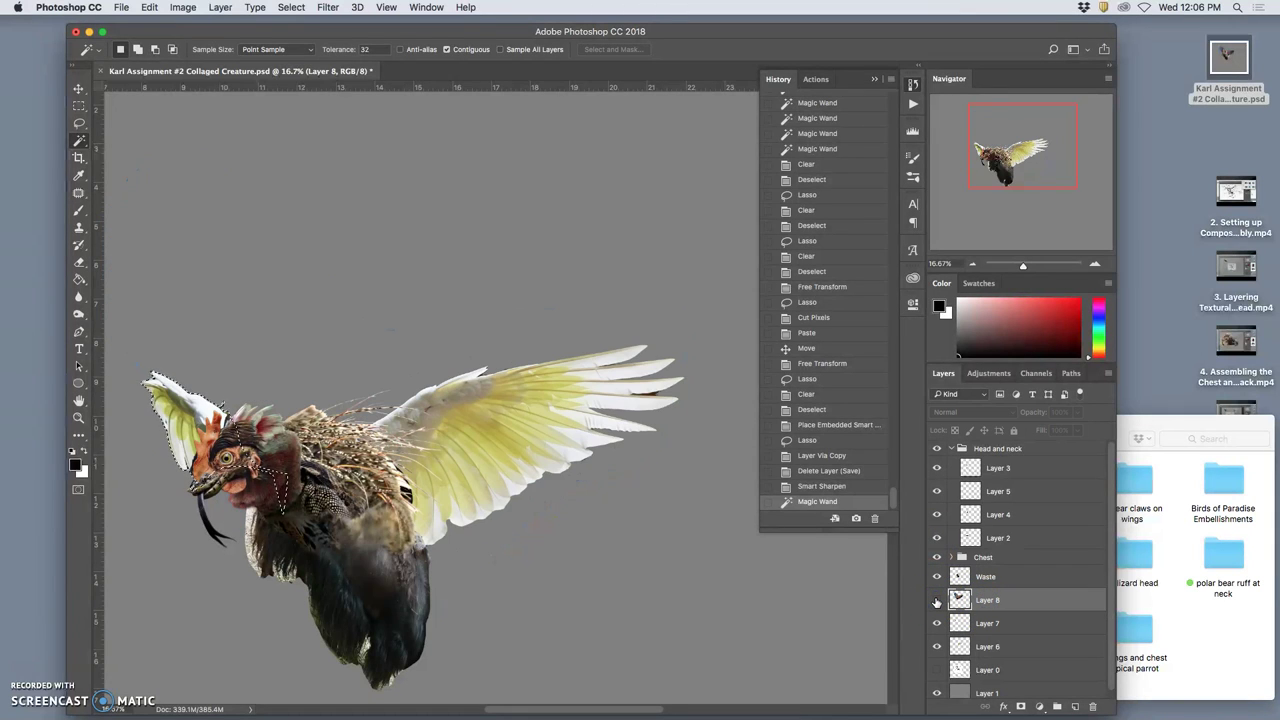
left_click(936, 600, "alt")
left_click(965, 600)
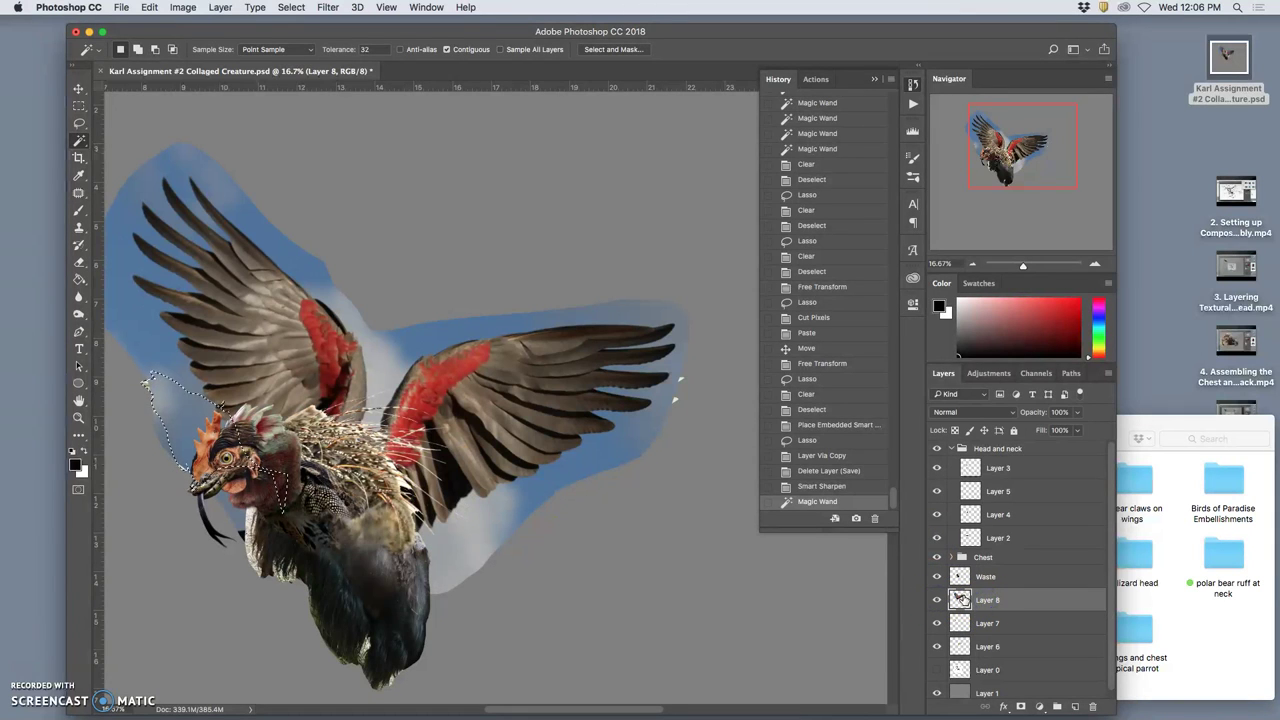
key("super+d")
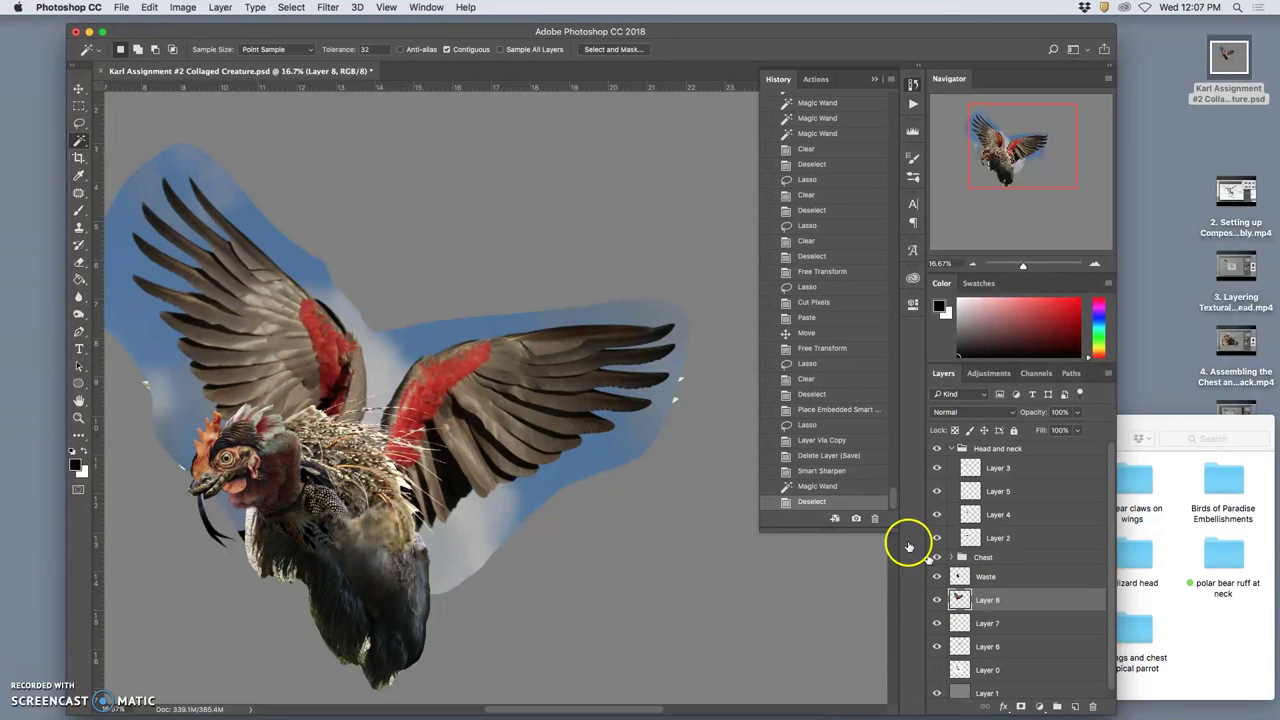
left_click(330, 8)
left_click(330, 8)
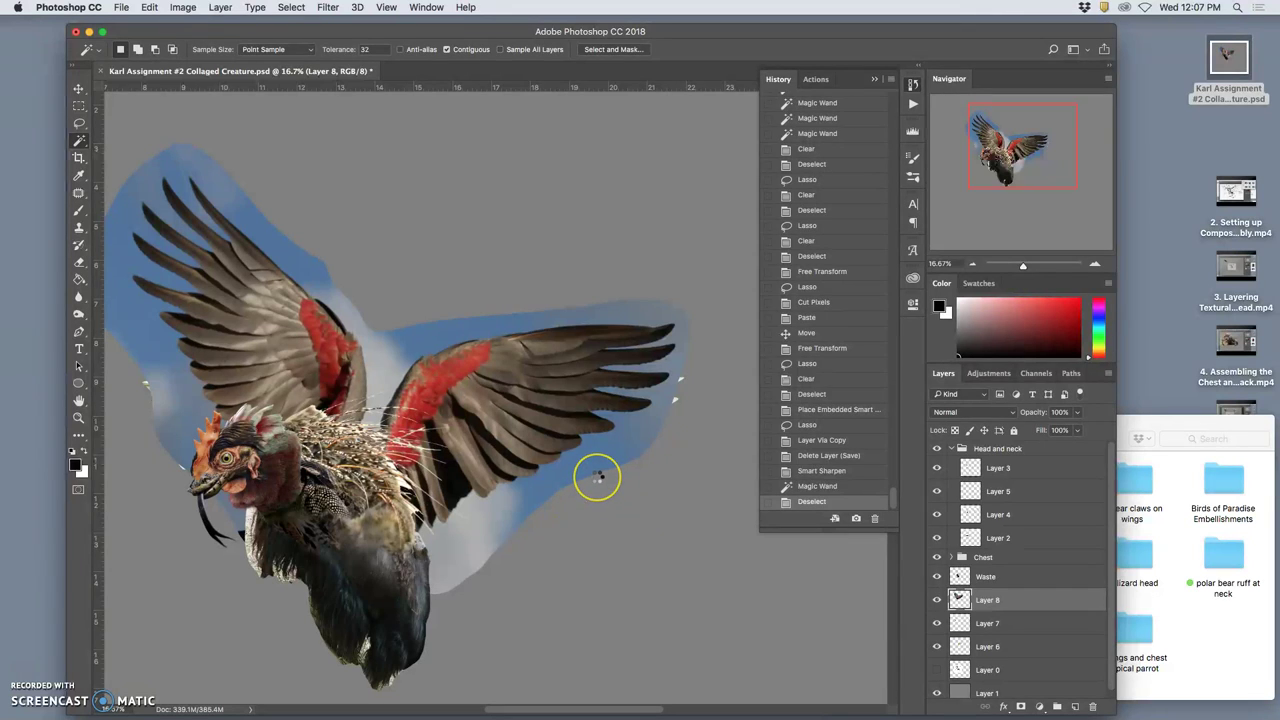
key("ctrl+super+f")
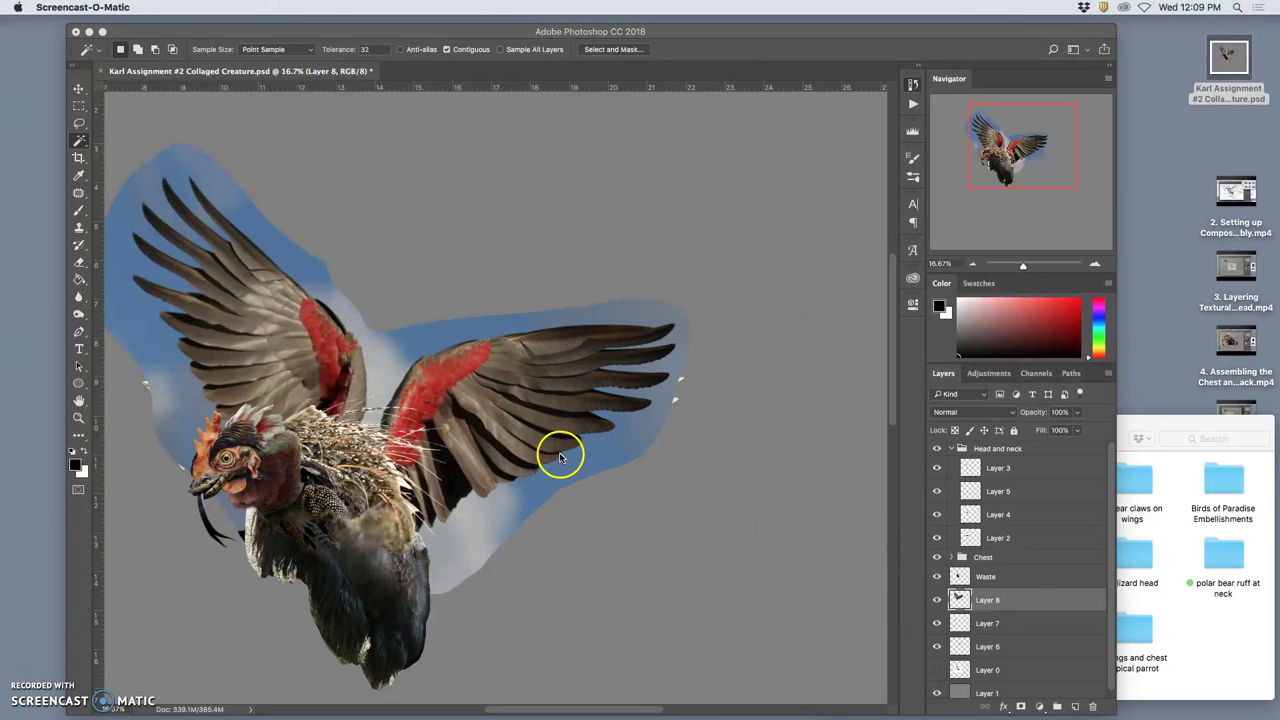
Step: Zoom into the wing feathers and compare unsharpened and sharpened History states
left_click(635, 488)
key("super+plus")
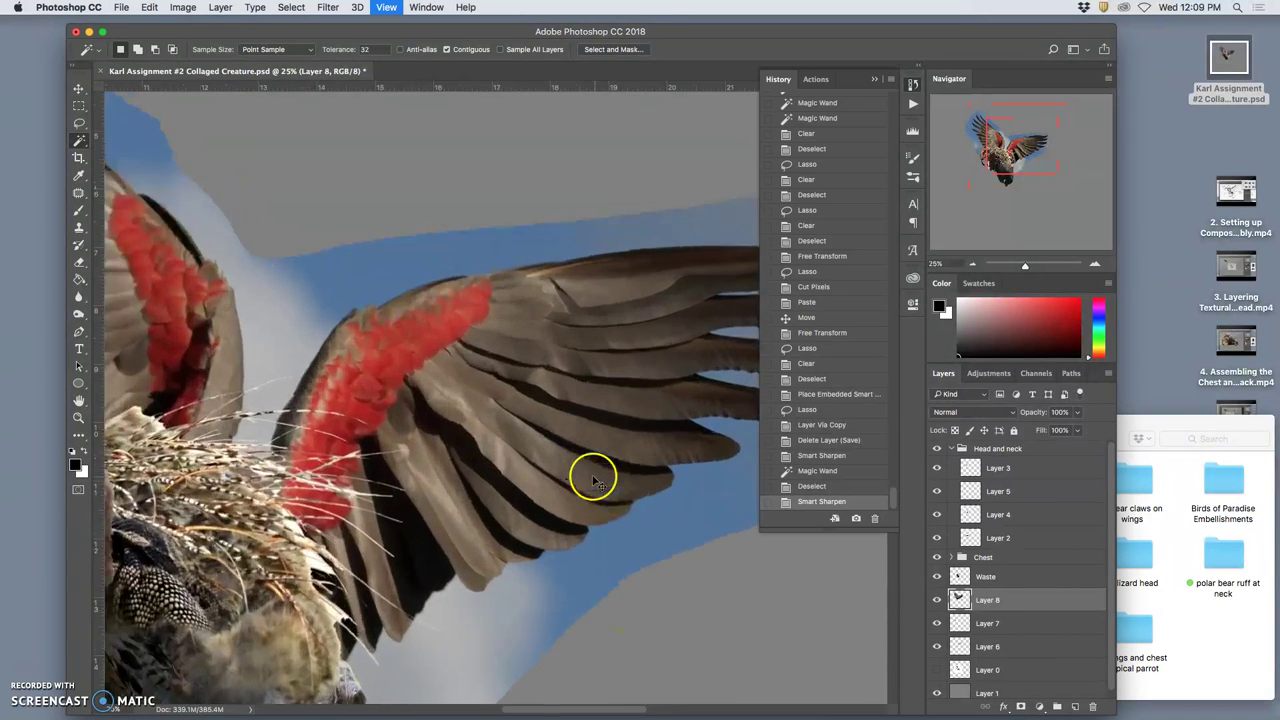
key("super+plus")
key("super+plus")
key("super+plus")
scroll(586, 474, "down", 2)
scroll(586, 474, "right", 5)
scroll(586, 474, "down", 3)
scroll(586, 474, "left", 2)
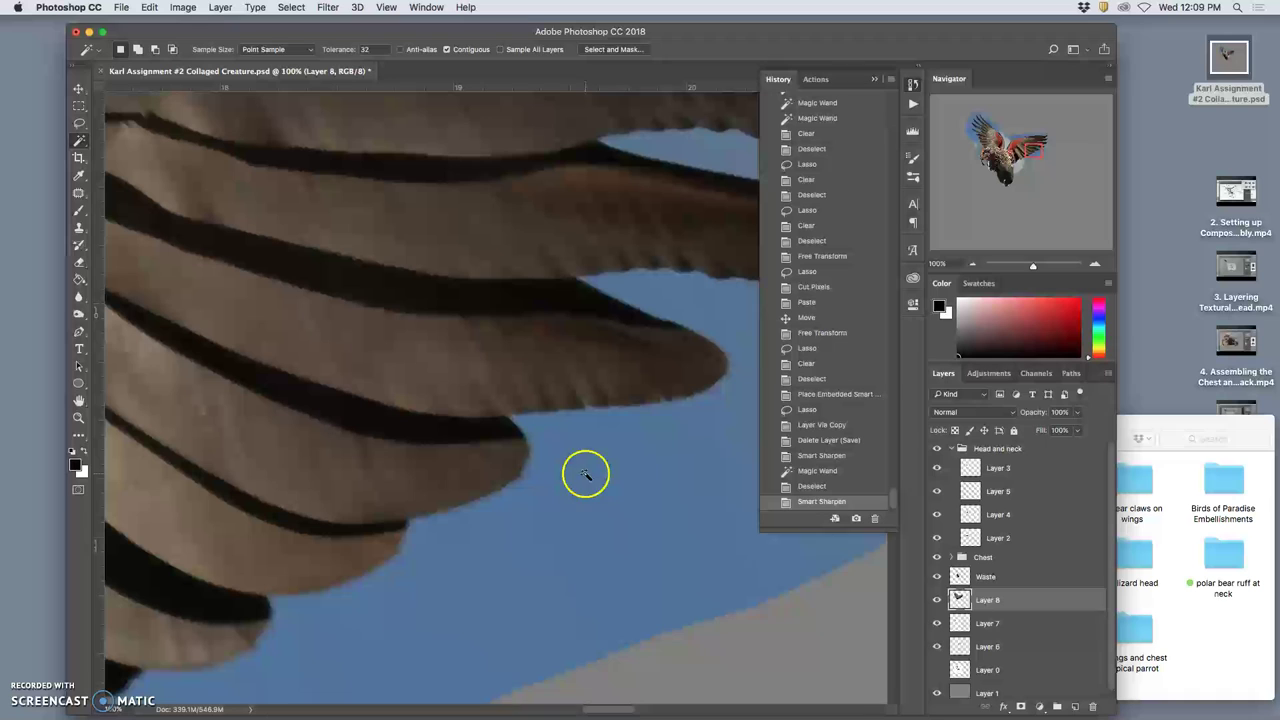
left_click(828, 487)
left_click(825, 502)
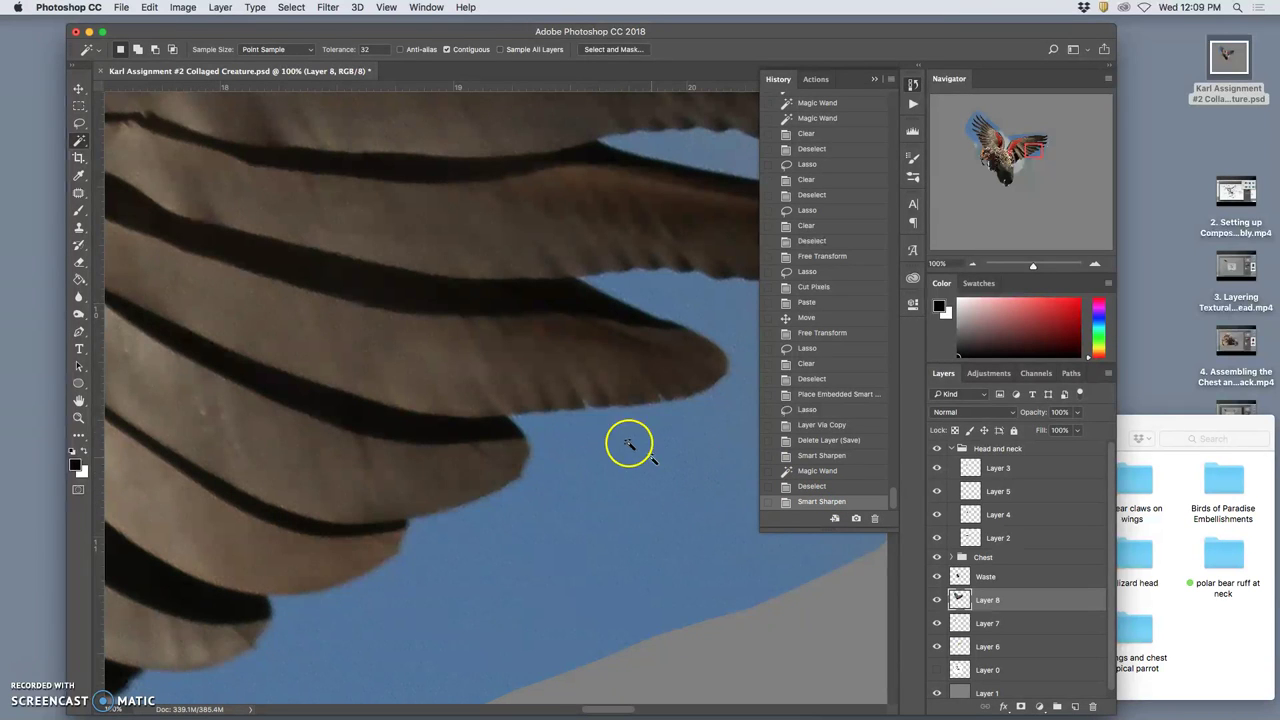
scroll(625, 428, "up", 2)
scroll(625, 428, "right", 3)
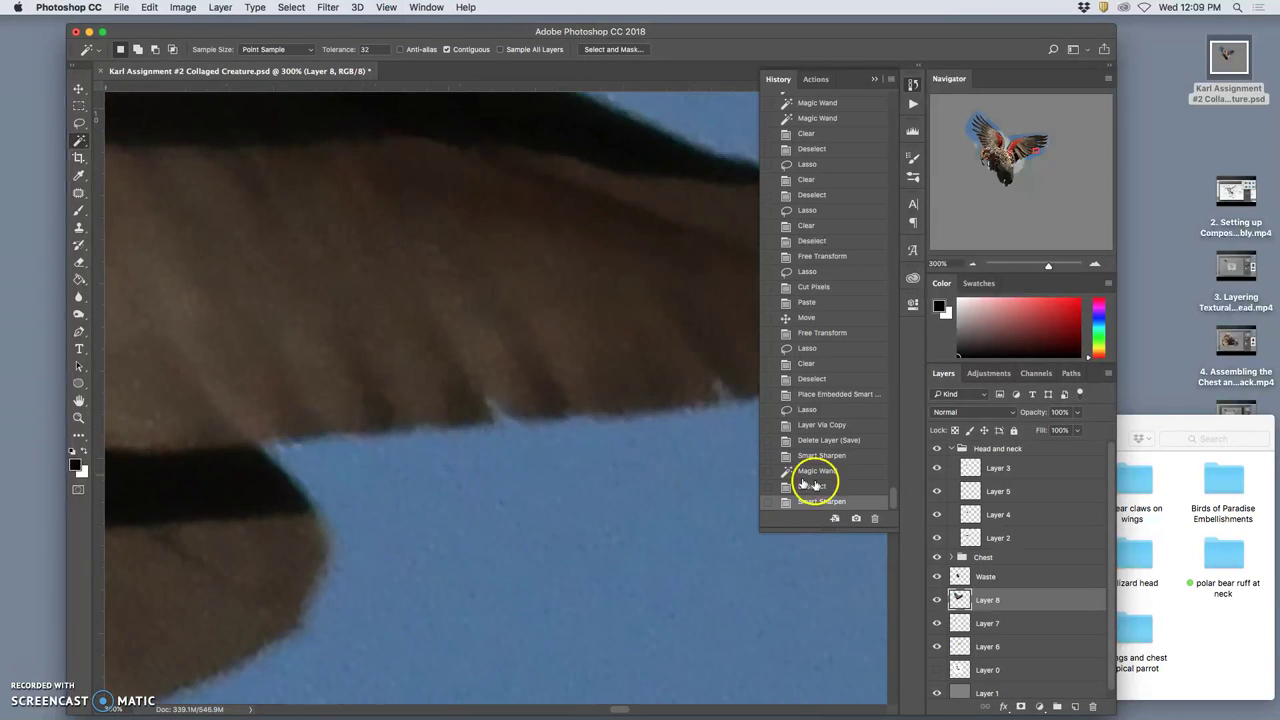
left_click(817, 487)
left_click(822, 501)
key("super+minus")
key("super+minus")
key("super+minus")
key("super+minus")
key("super+minus")
key("super+minus")
key("super+minus")
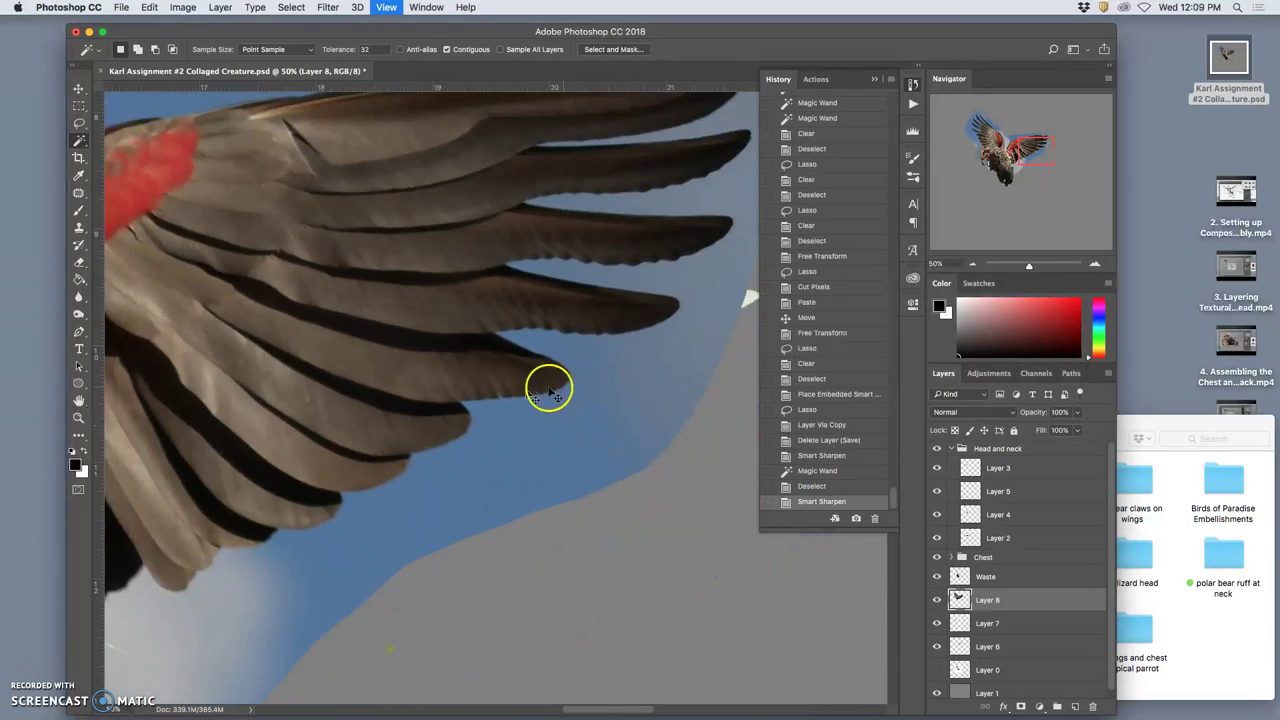
key("super+minus")
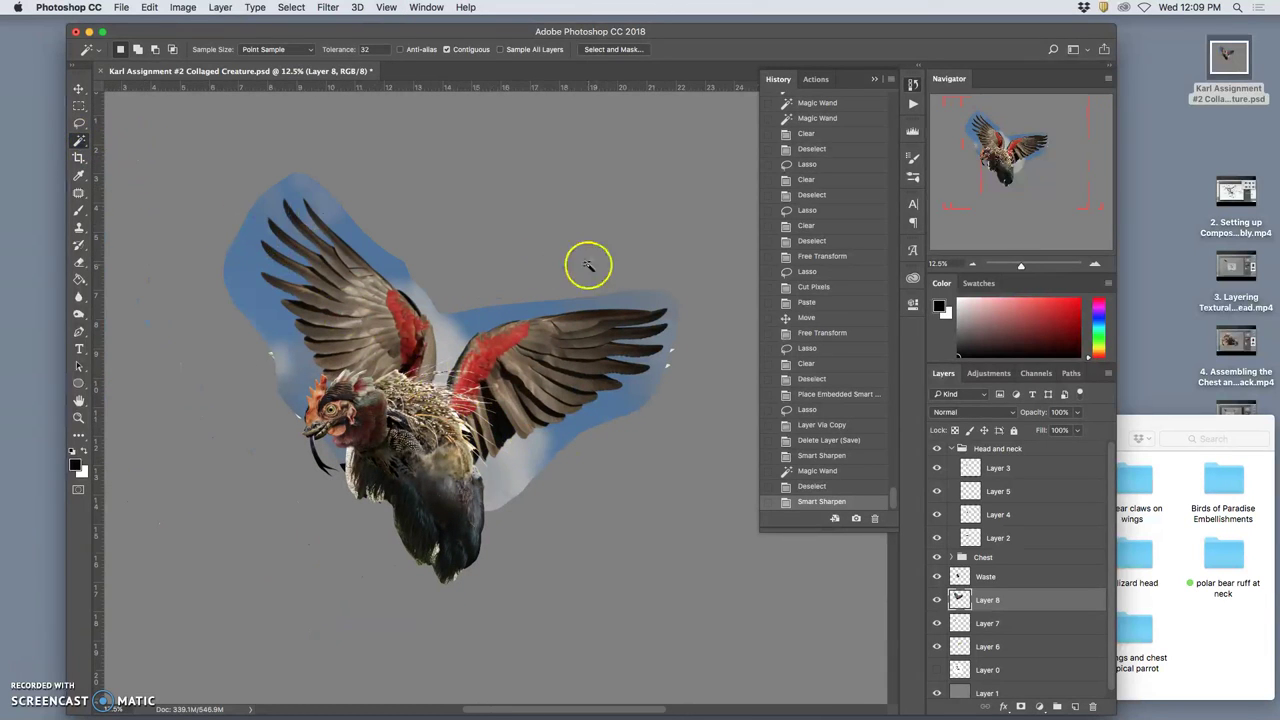
left_click(628, 295)
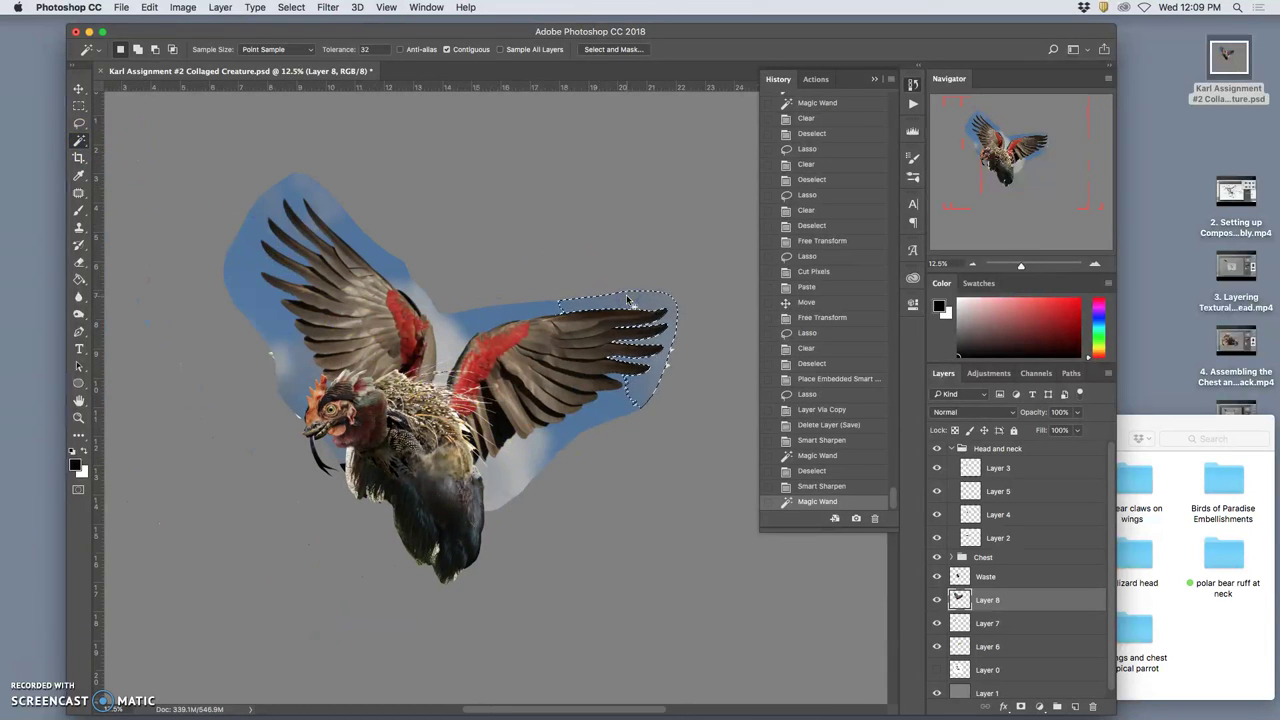
left_click(586, 425)
left_click(536, 458)
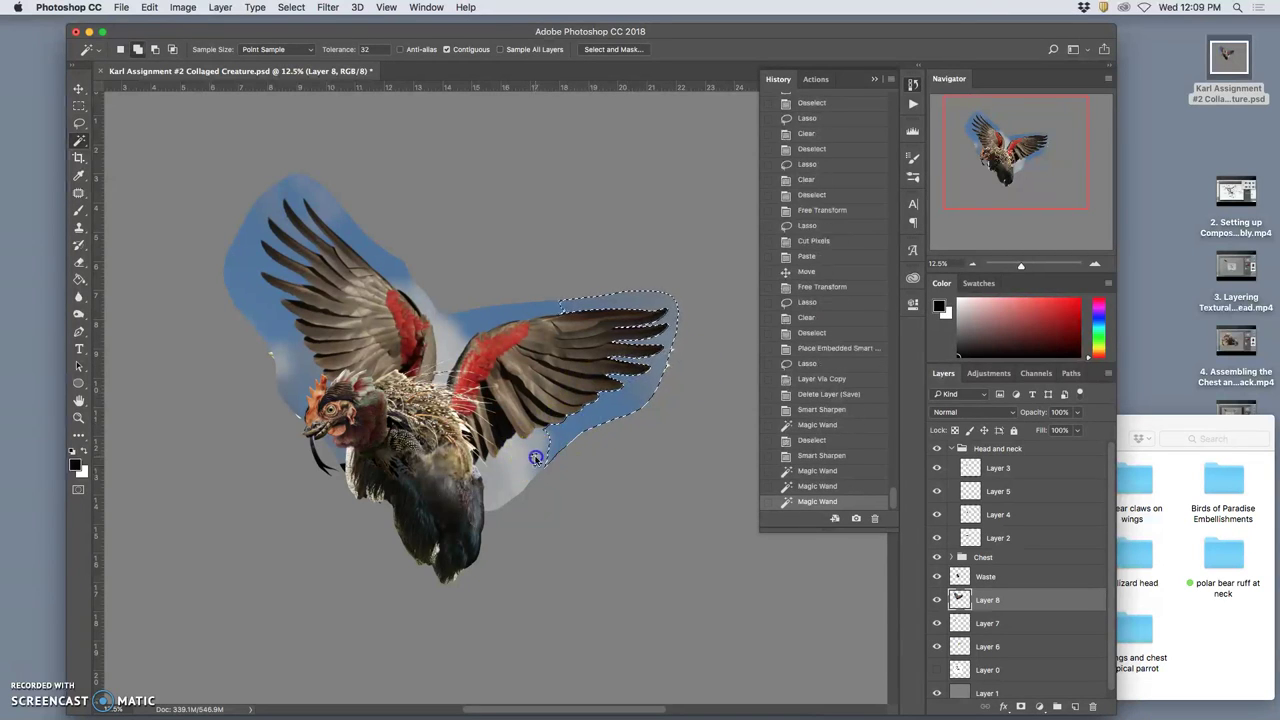
left_click(527, 312)
left_click(480, 329)
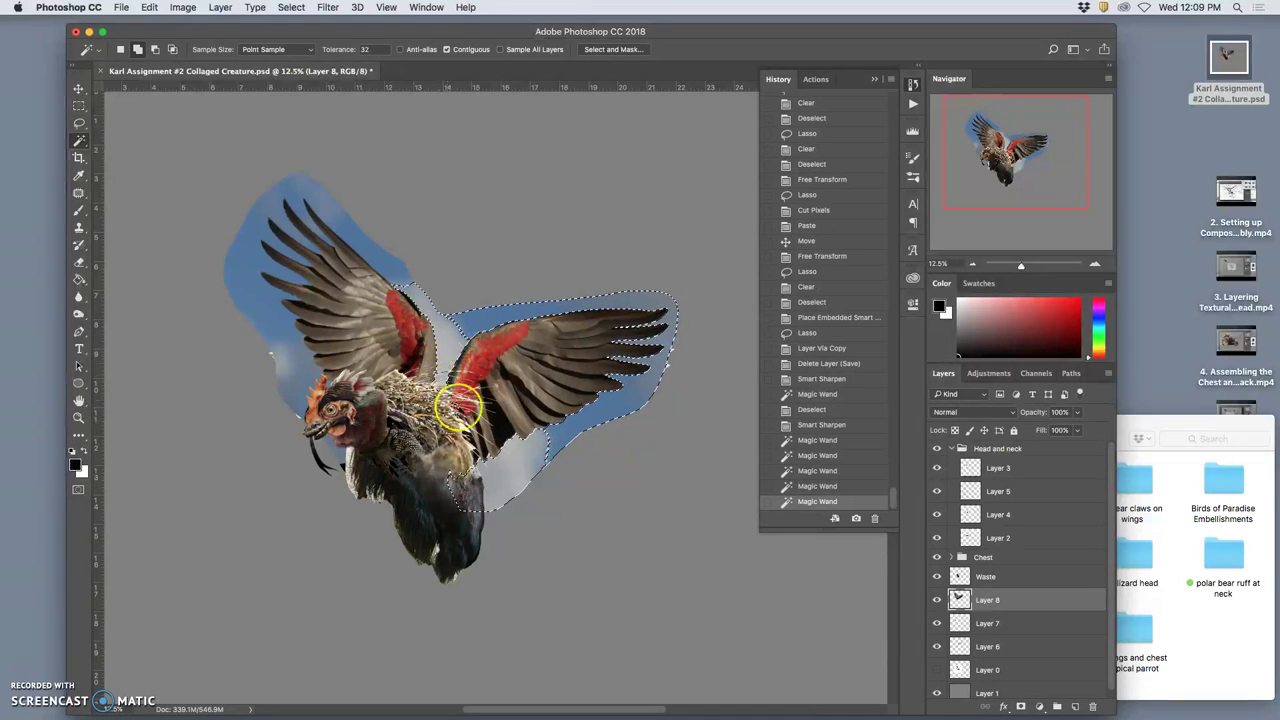
left_click(393, 273)
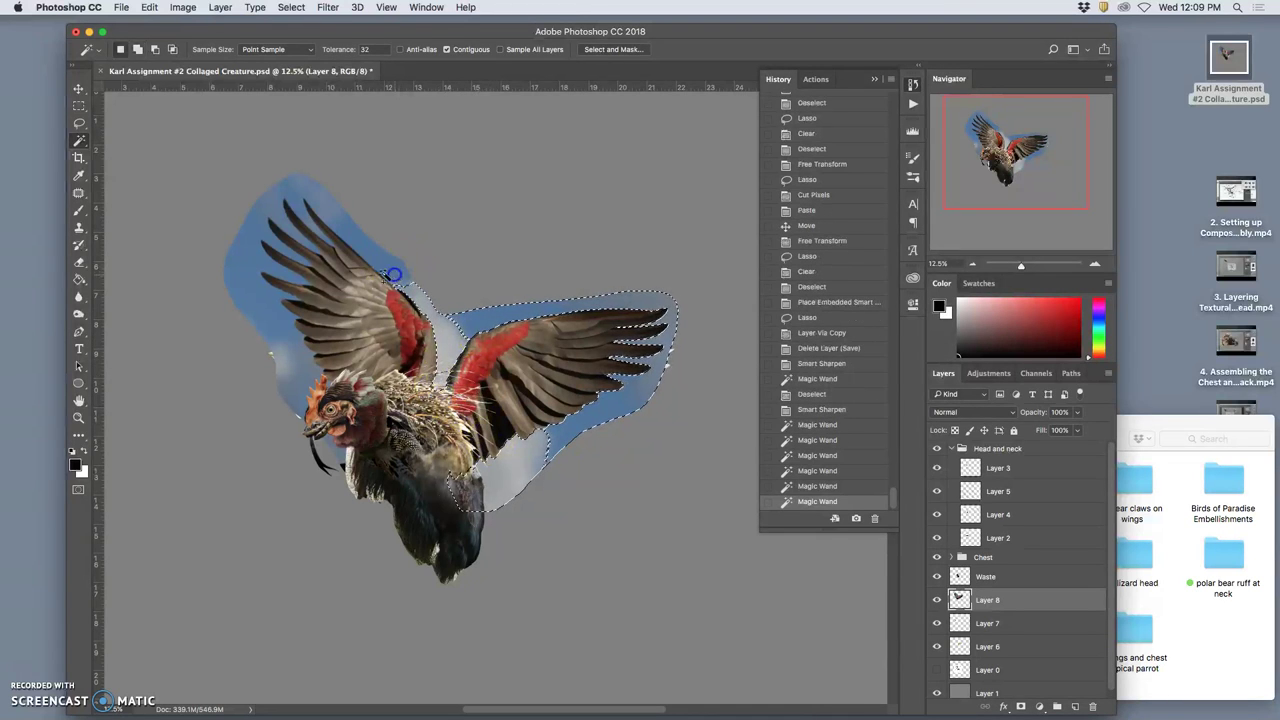
left_click(322, 200)
left_click(281, 364)
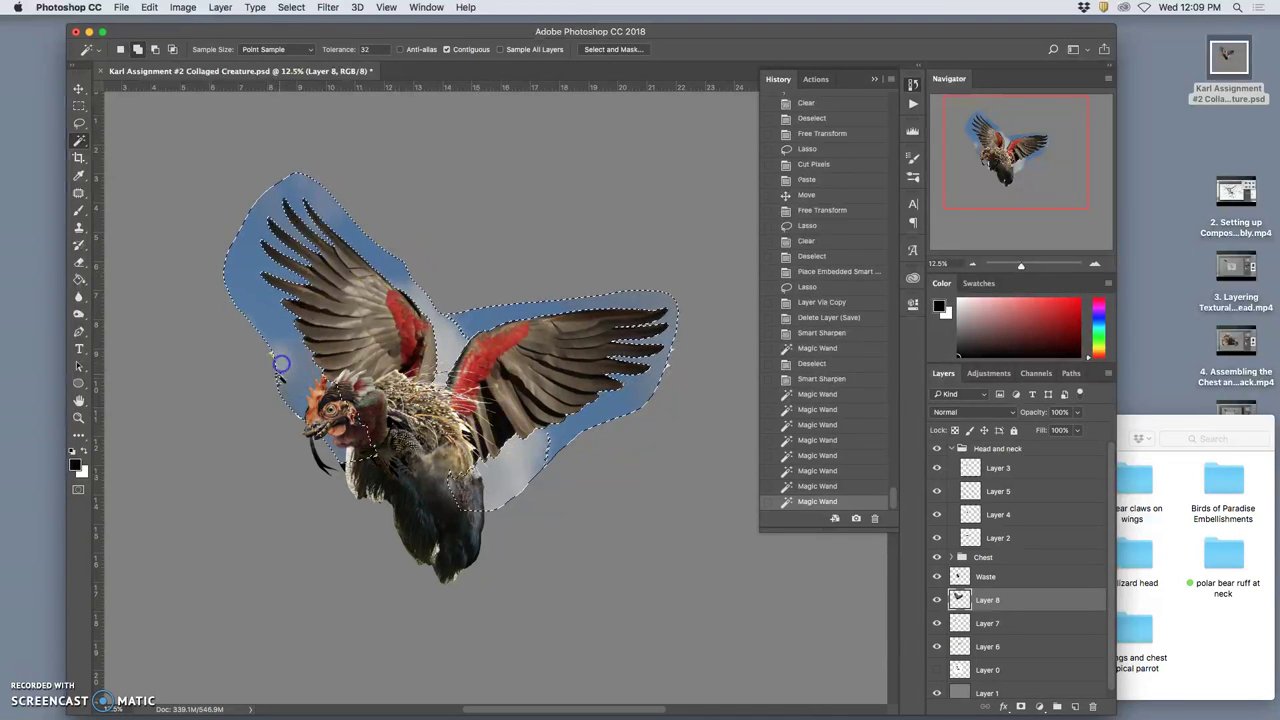
left_click(346, 466)
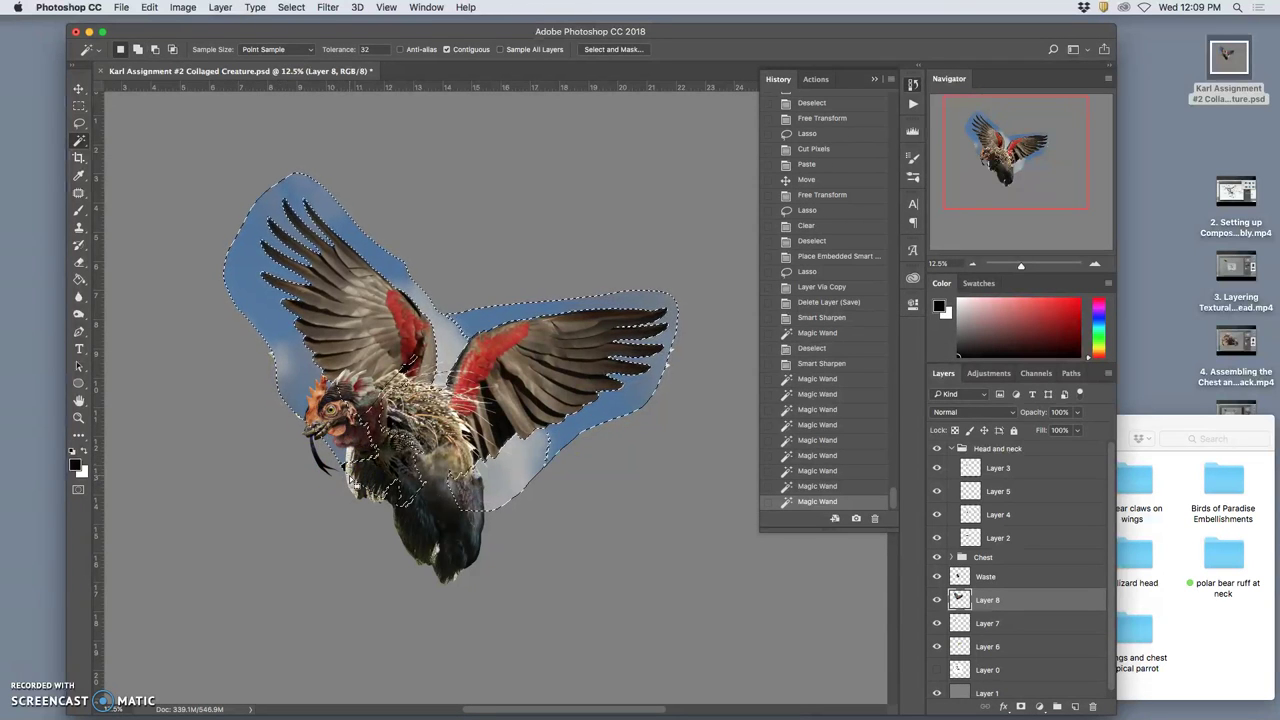
key("super+z")
left_click(418, 435)
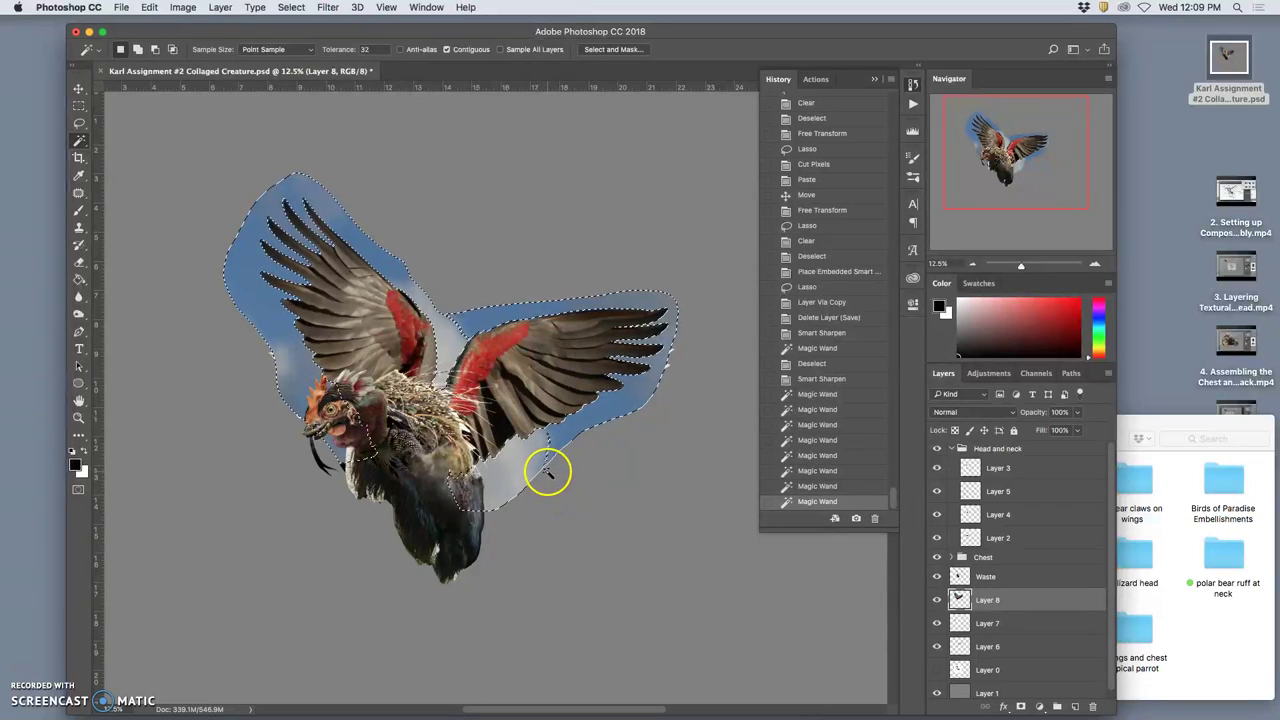
key("super+equal")
key("super+equal")
key("super+equal")
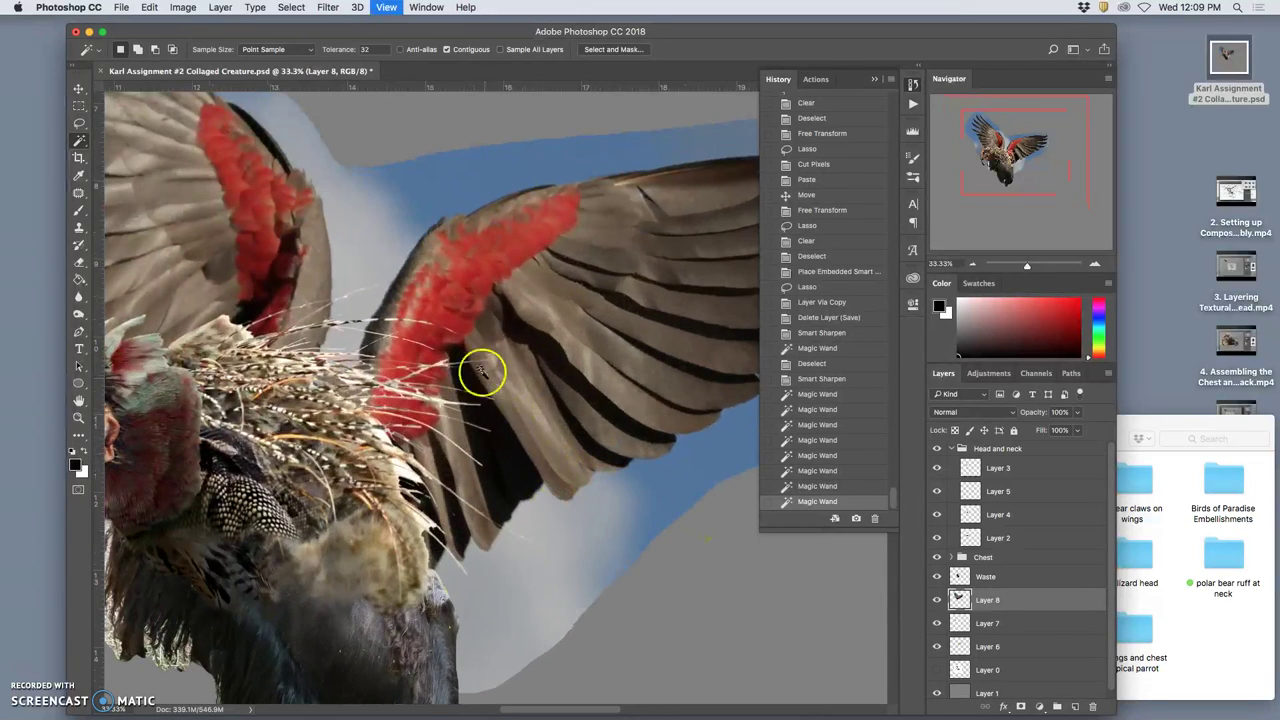
left_click(395, 258)
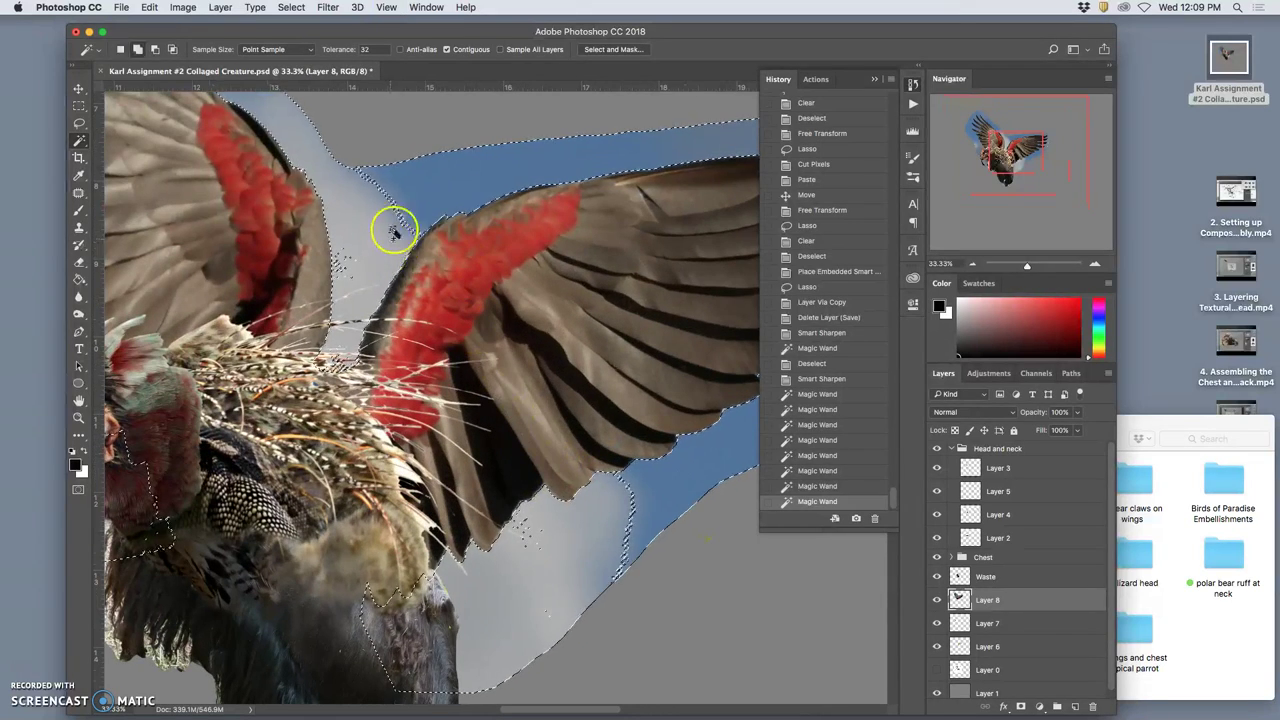
left_click(397, 213)
left_click(348, 258)
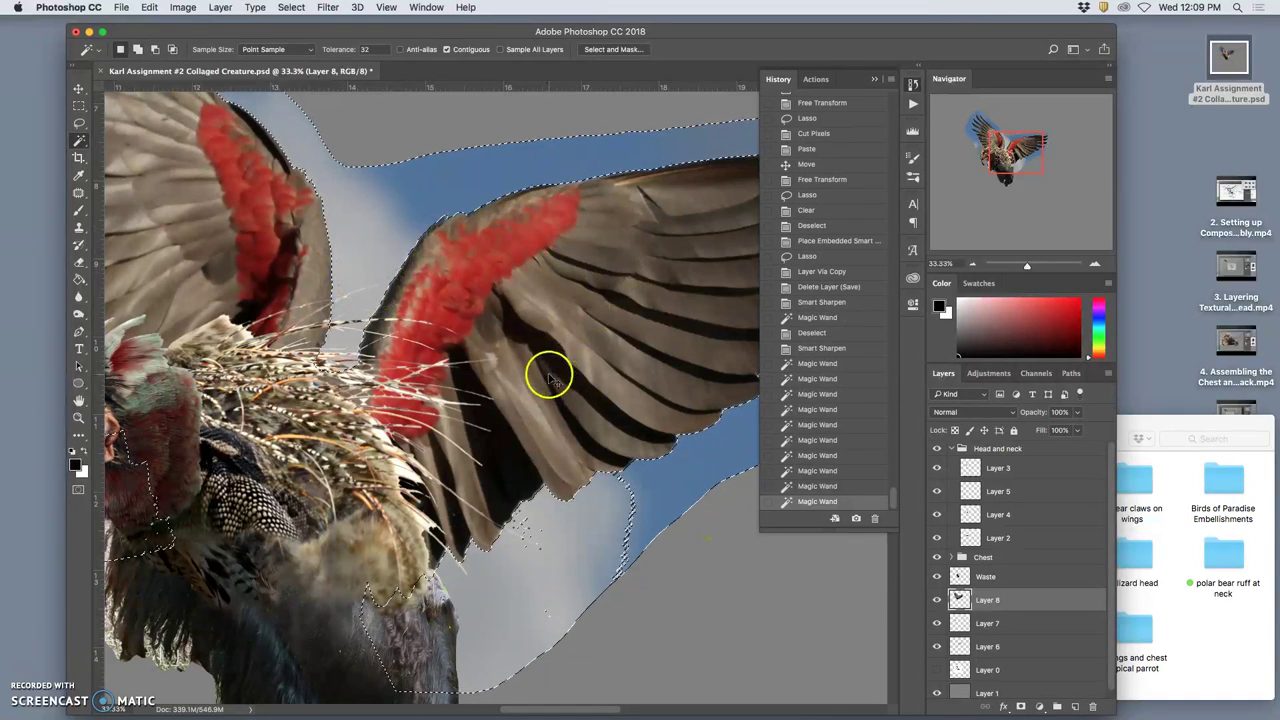
key("super+minus")
key("super+minus")
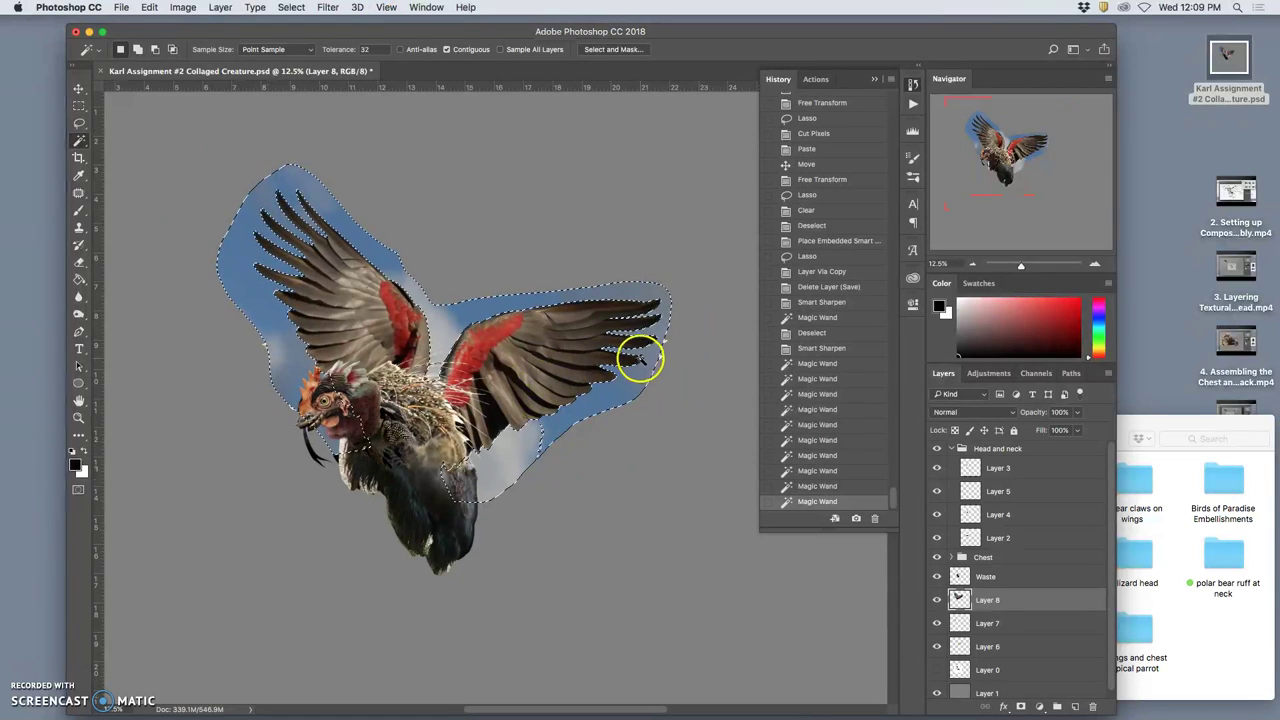
key("Delete")
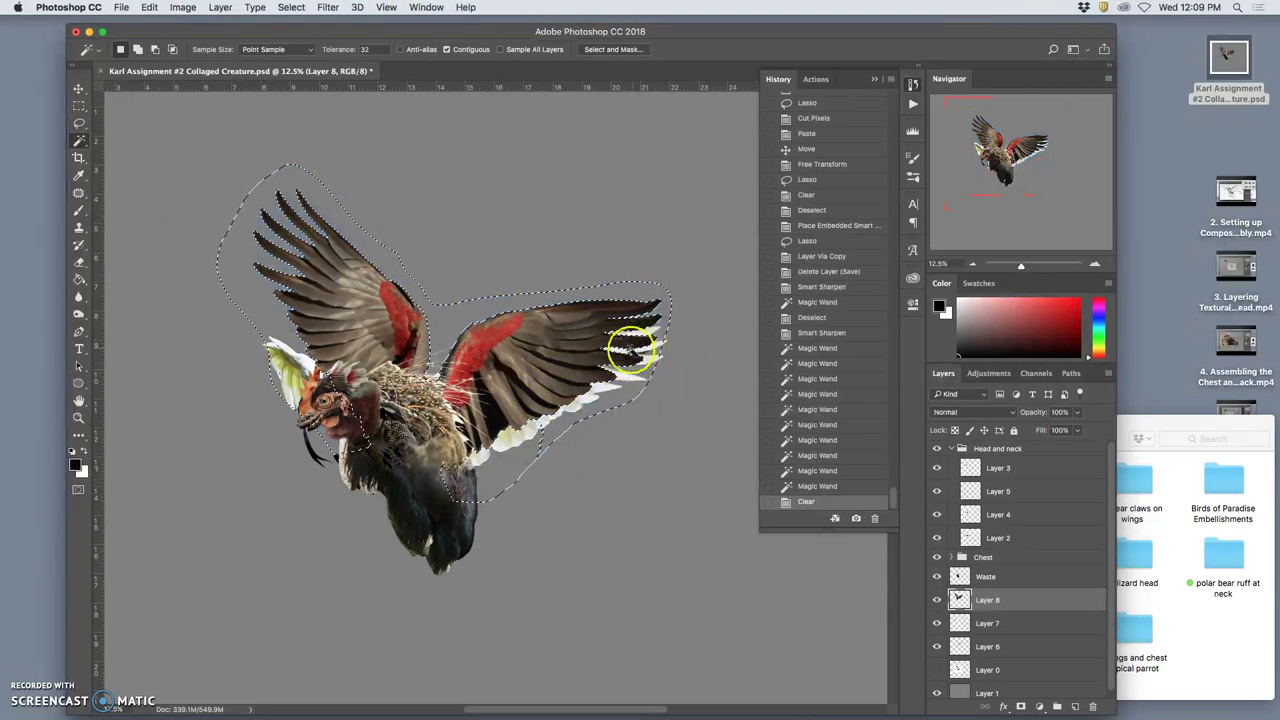
key("super+d")
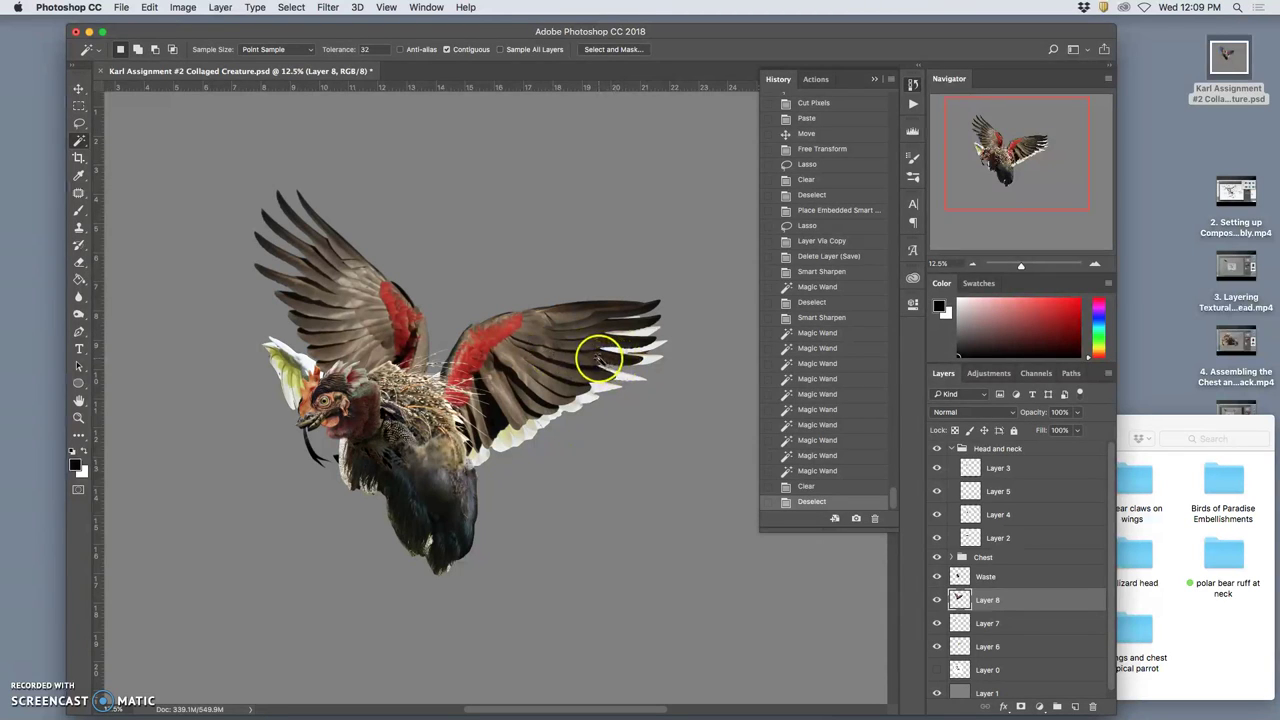
scroll(595, 358, "down", 2)
scroll(595, 358, "left", 3)
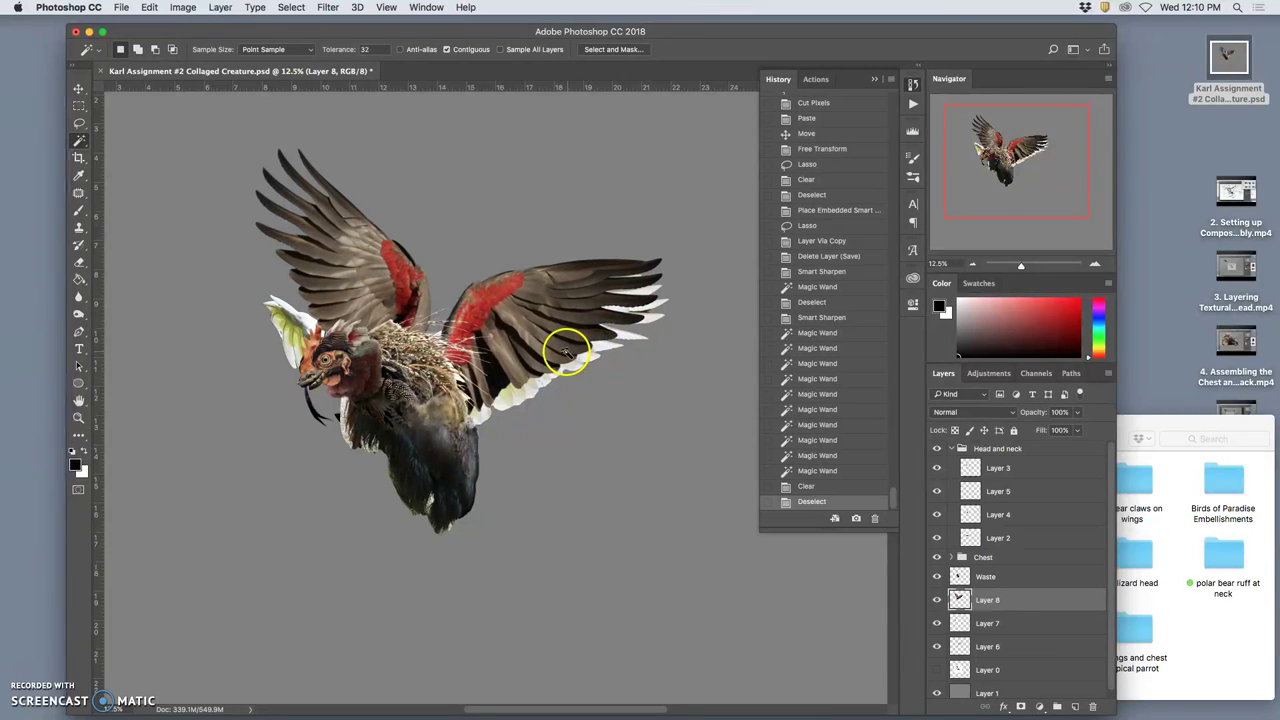
scroll(557, 355, "right", 2)
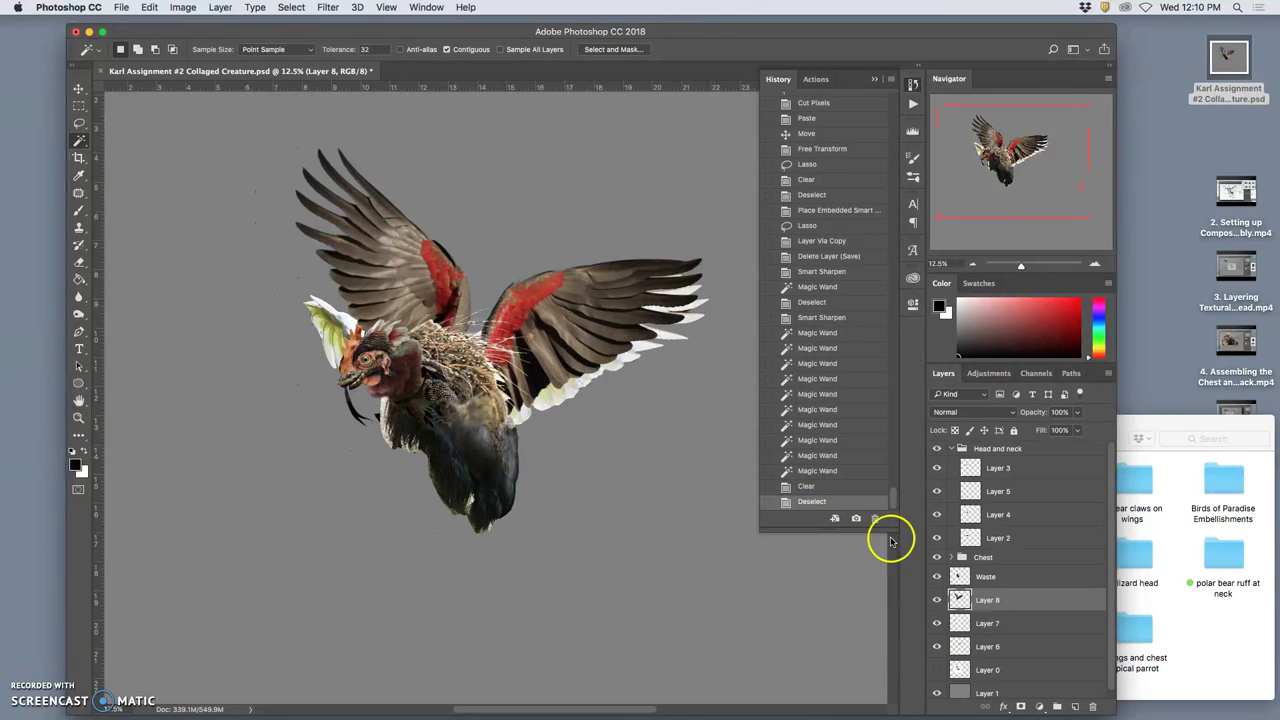
left_click(936, 599)
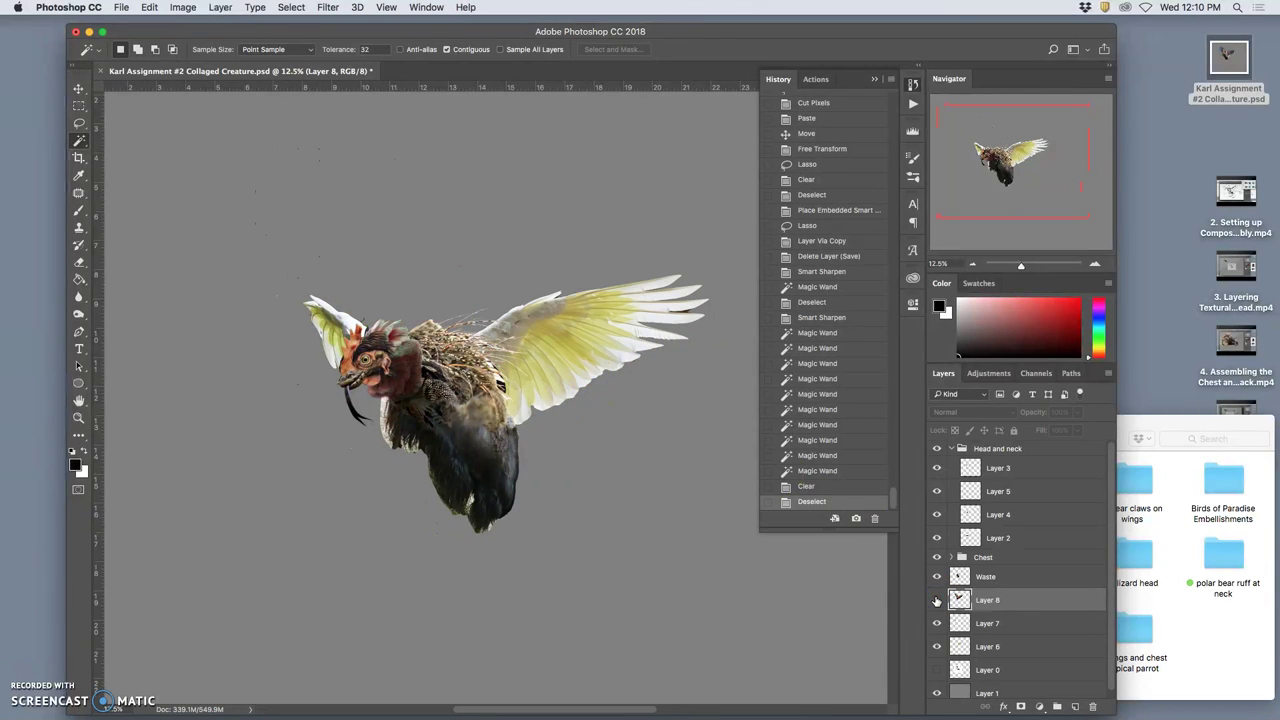
left_click(936, 599)
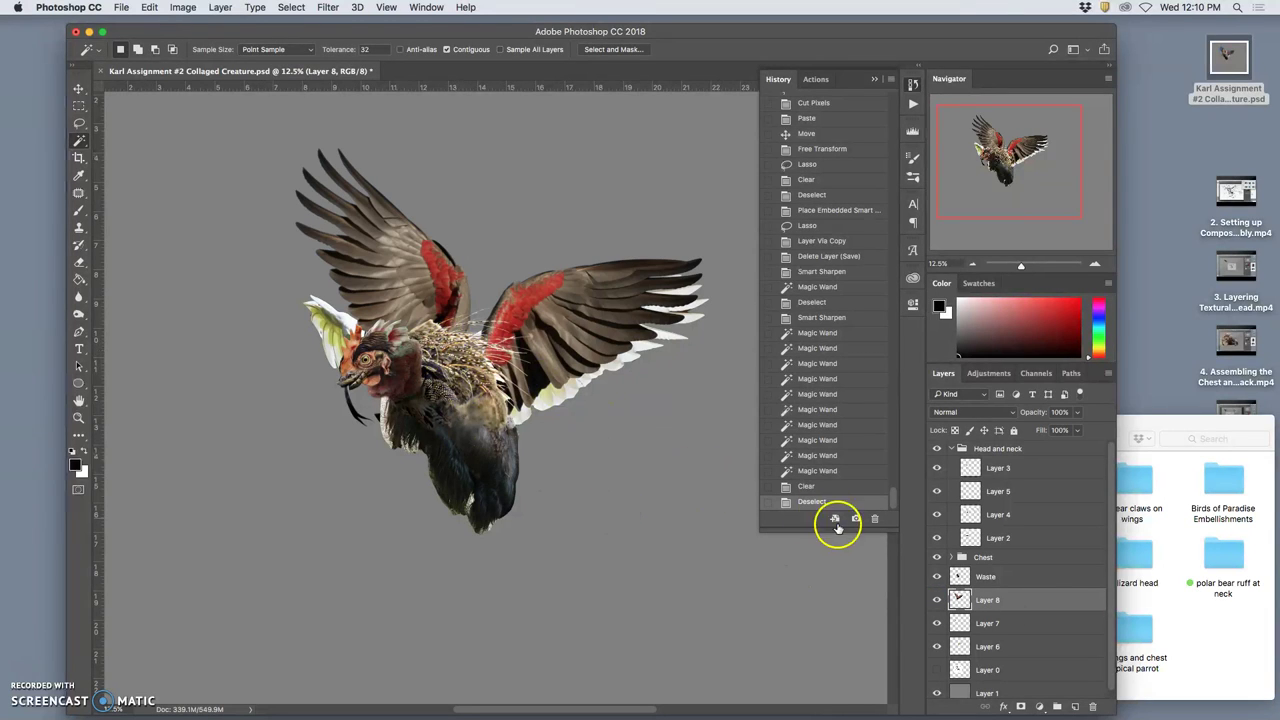
Step: Lasso the left dark wing and cut and paste it onto its own Layer 9
left_click(79, 122)
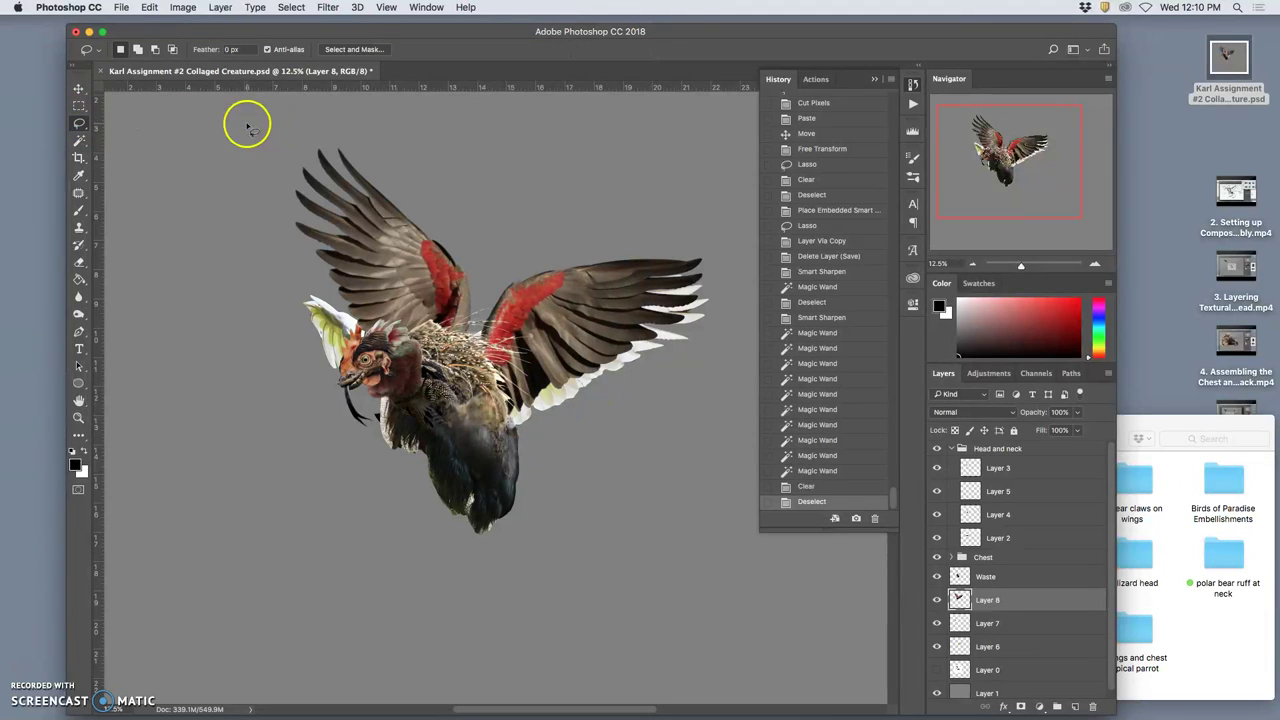
mouse_move(250, 122)
left_mouse_down()
mouse_move(380, 128)
mouse_move(430, 166)
mouse_move(485, 268)
left_mouse_up()
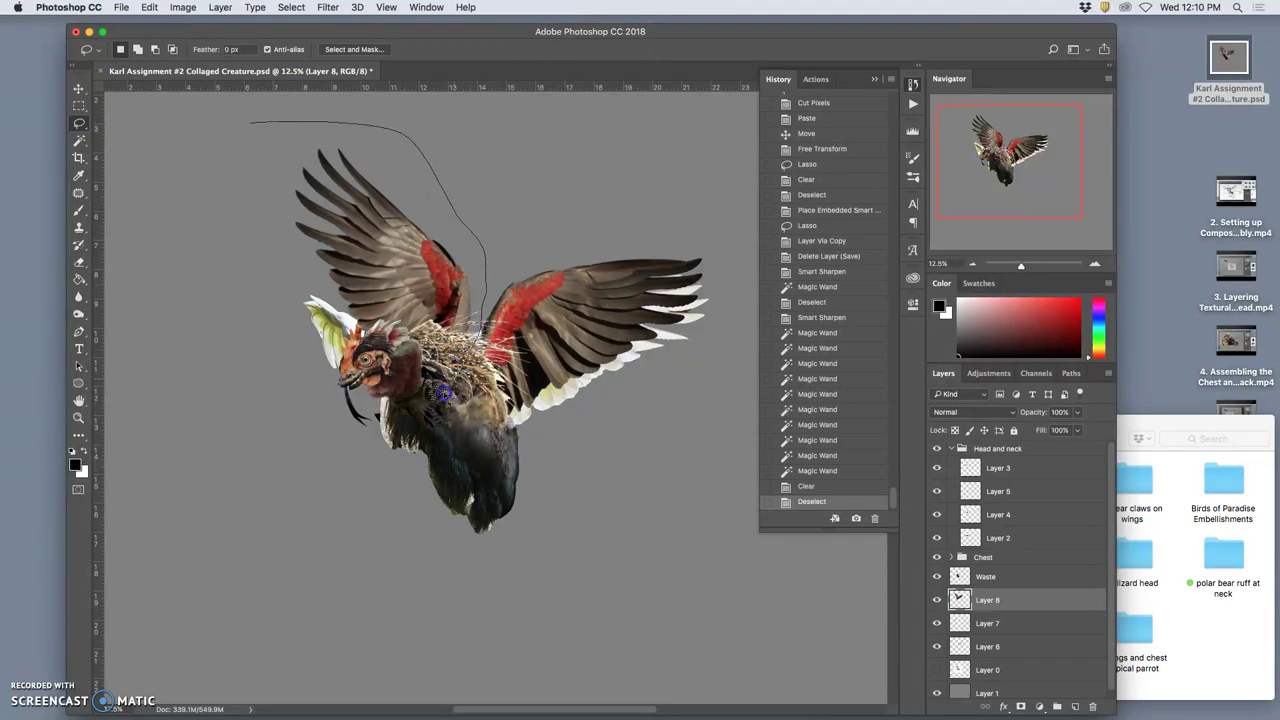
mouse_move(306, 446)
left_mouse_down()
mouse_move(231, 352)
mouse_move(203, 234)
mouse_move(243, 152)
left_mouse_up()
key("super+x")
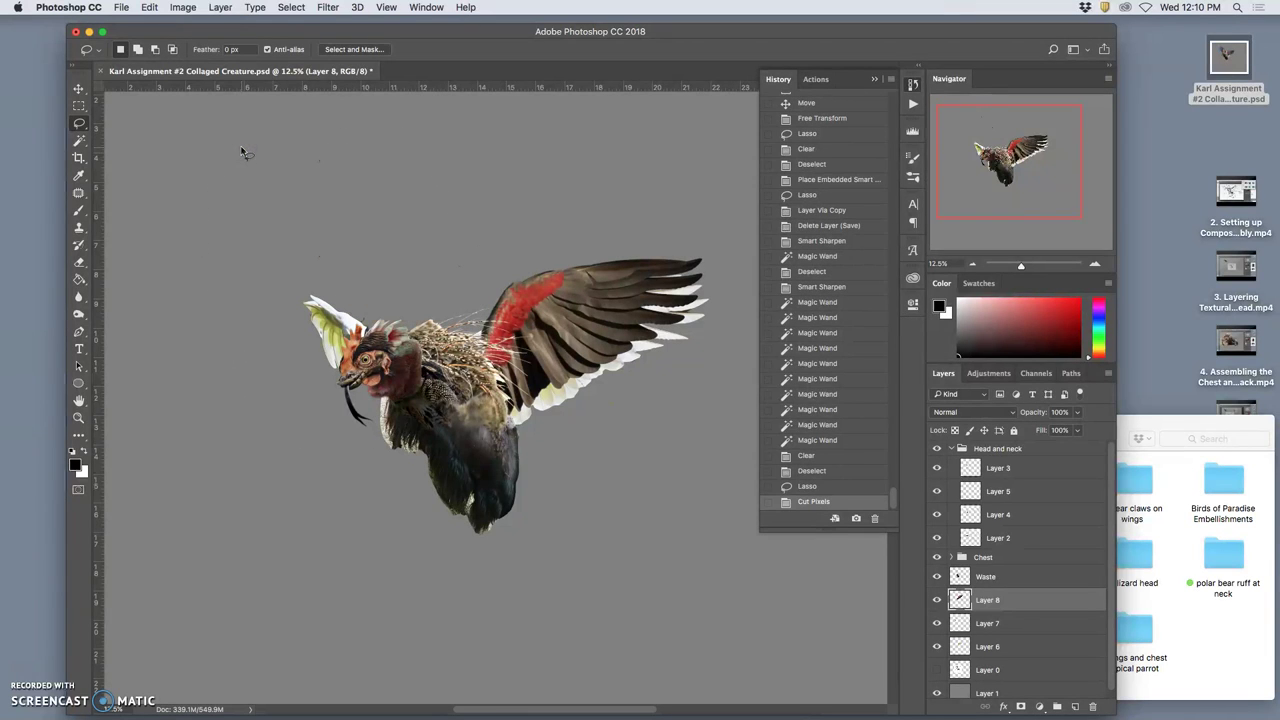
key("super+v")
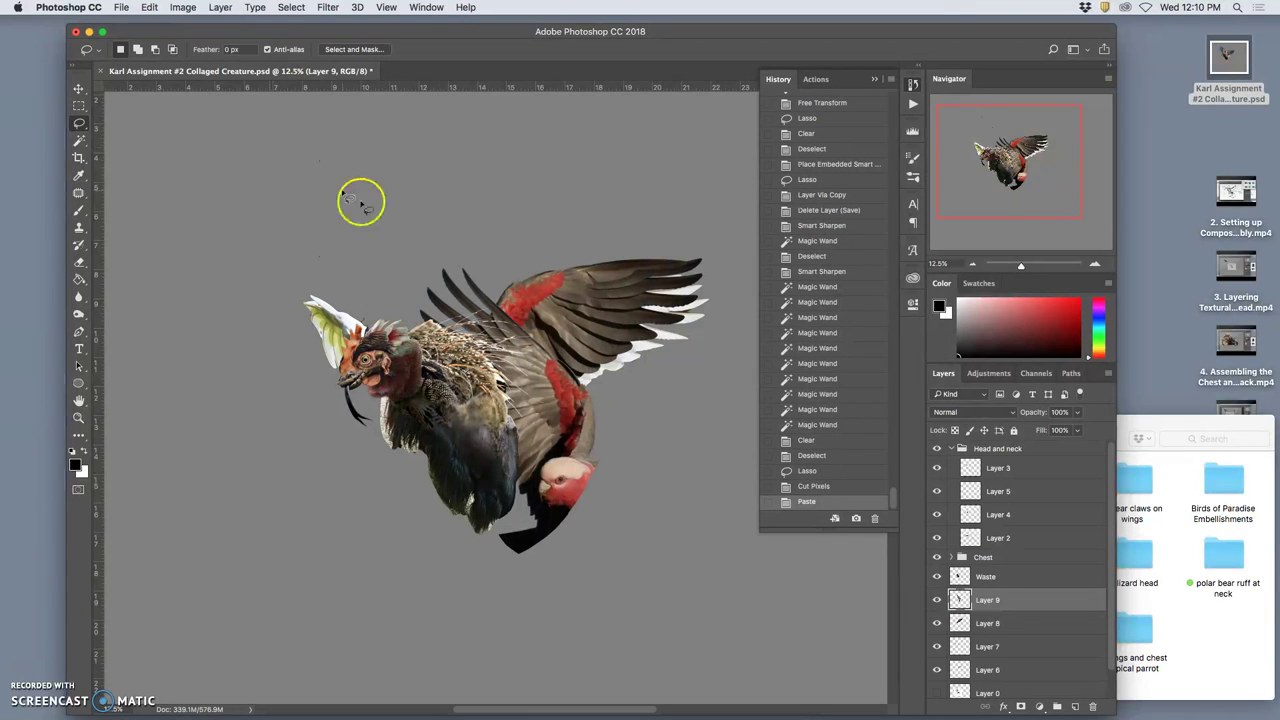
Step: Drag the Layer 9 wing up and left so it sits beside the chicken's head
left_click(79, 89)
left_click(536, 388)
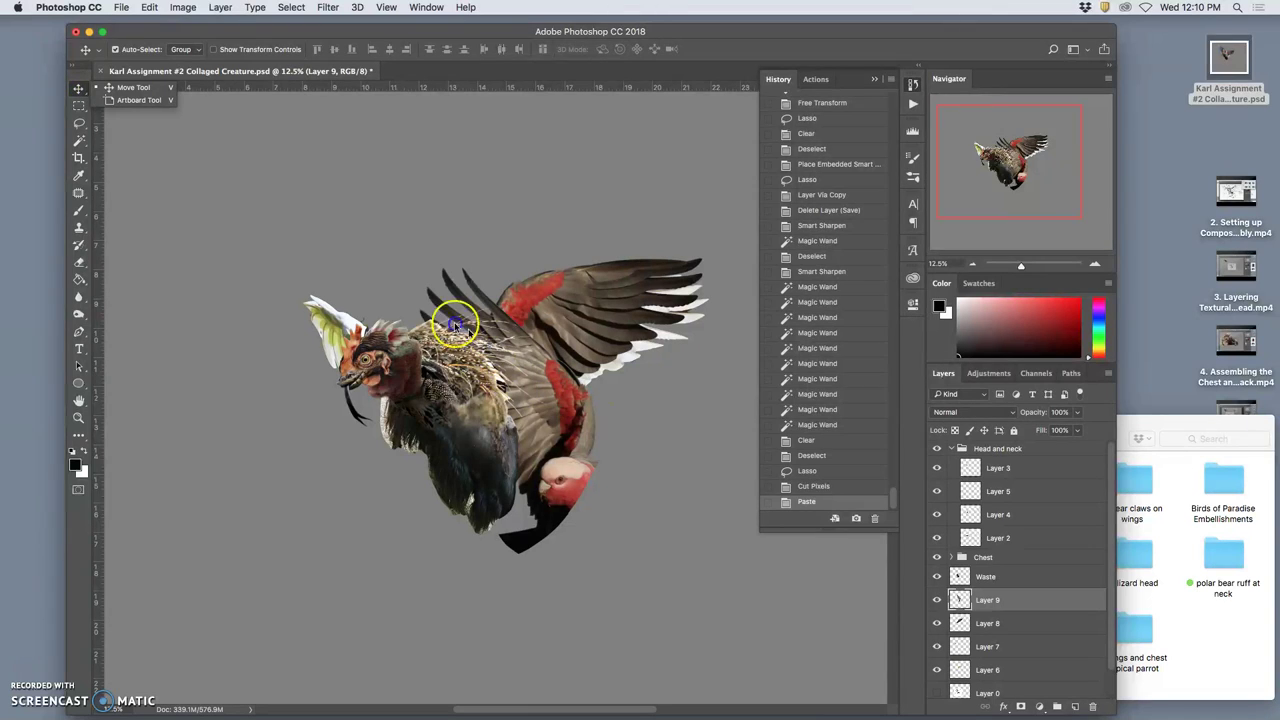
left_click_drag(422, 312, 556, 374)
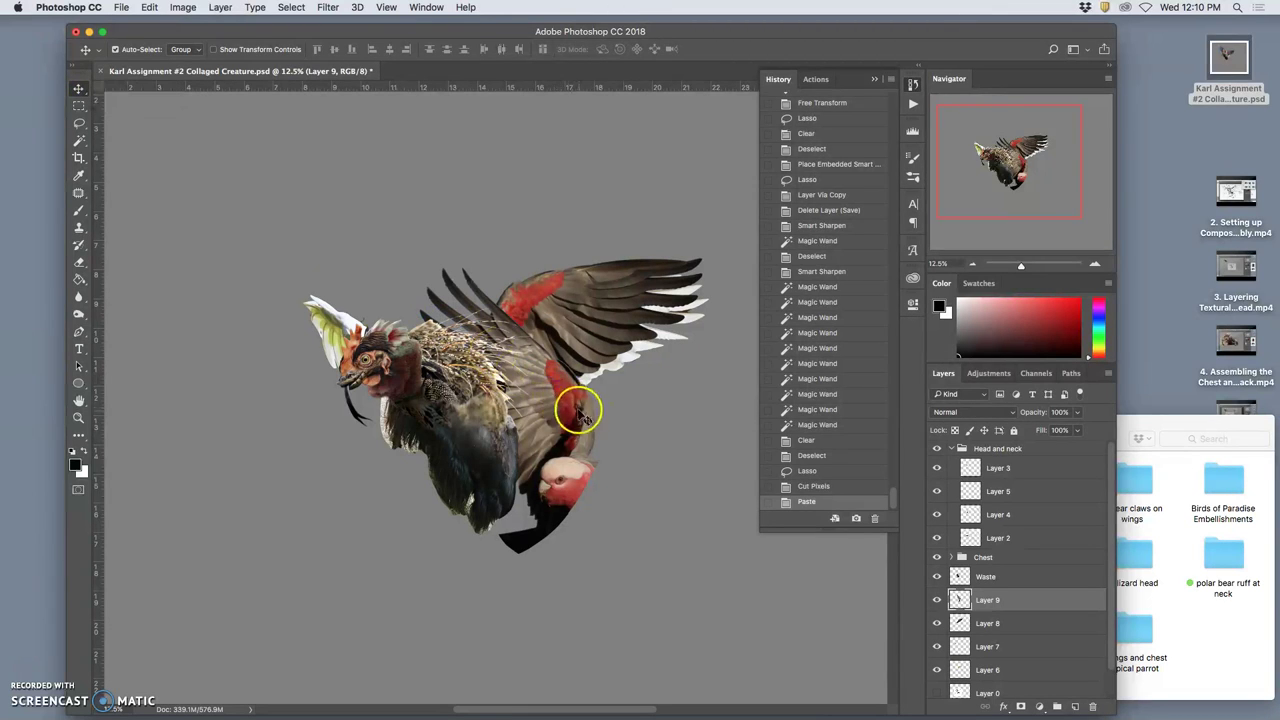
left_click_drag(573, 427, 535, 352)
left_click_drag(586, 451, 427, 355)
Step: Rotate the Layer 9 left wing by -25.49°, shift it down-left, and apply
key("ctrl+t")
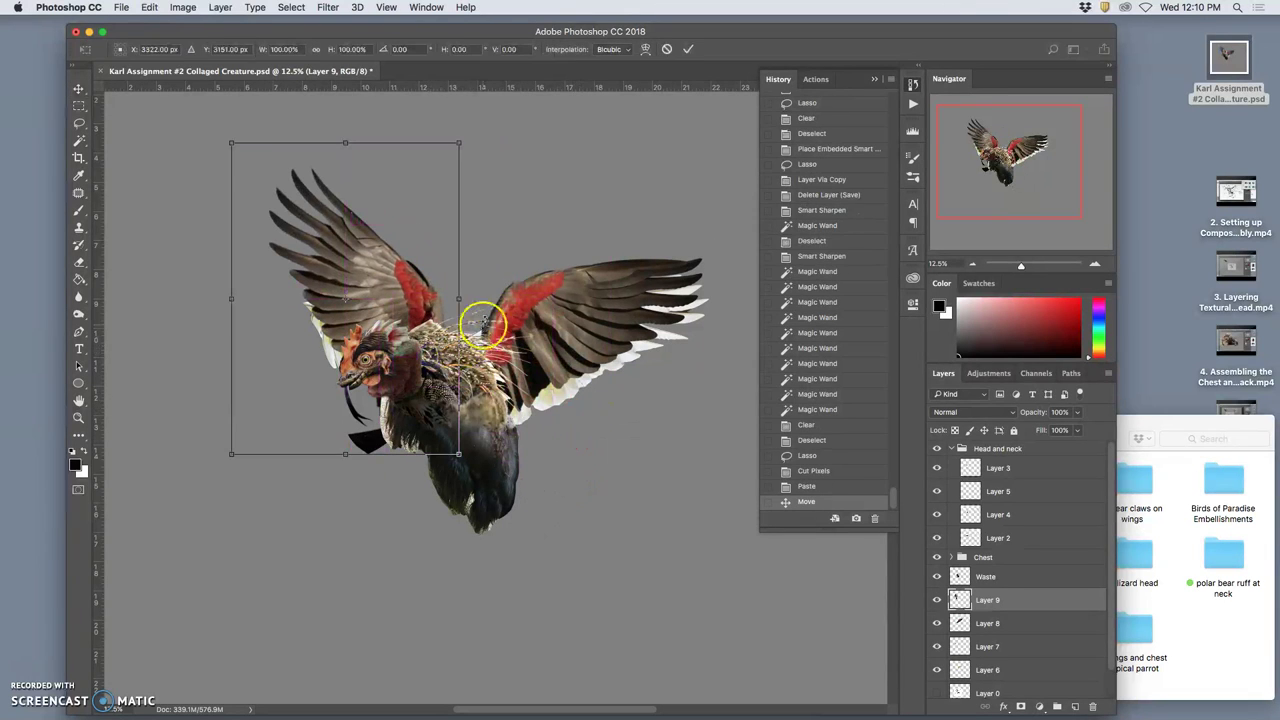
left_click_drag(478, 136, 386, 137)
left_click_drag(386, 270, 376, 305)
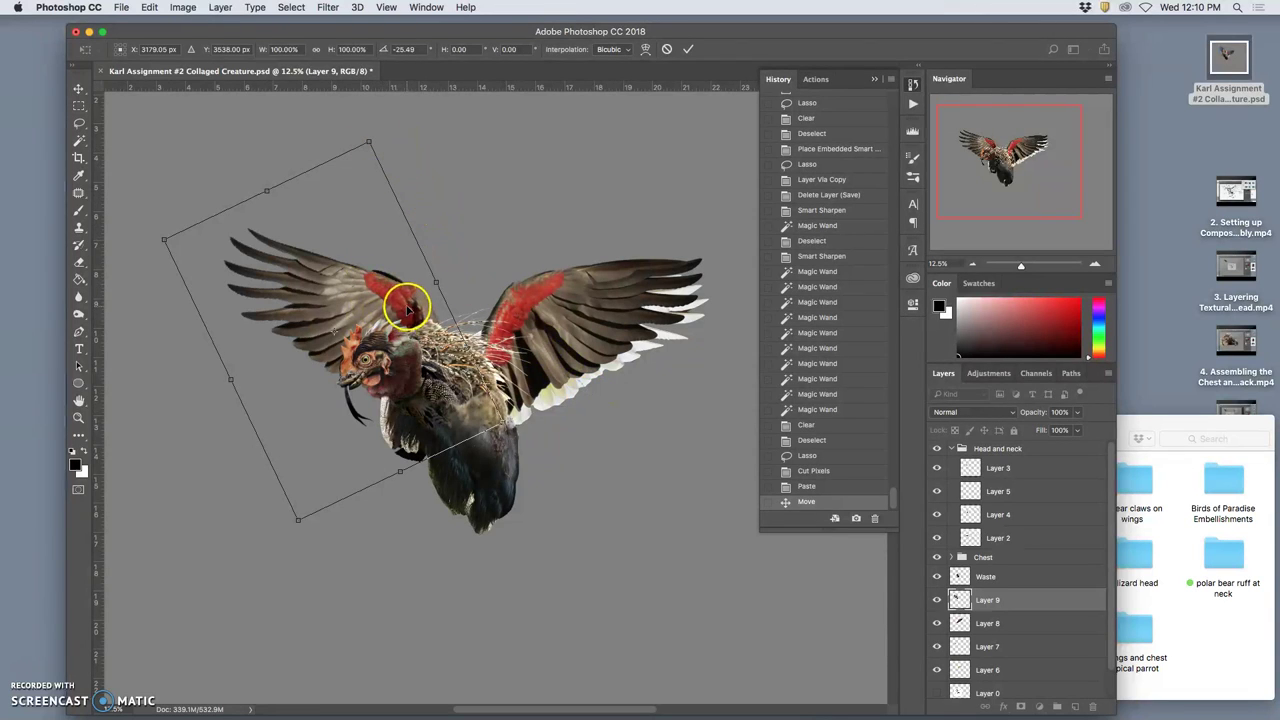
key("Return")
Step: Scale Layer 8's right wing to about 100.8% width and 97.8% height
left_click(1020, 623)
key("super+t")
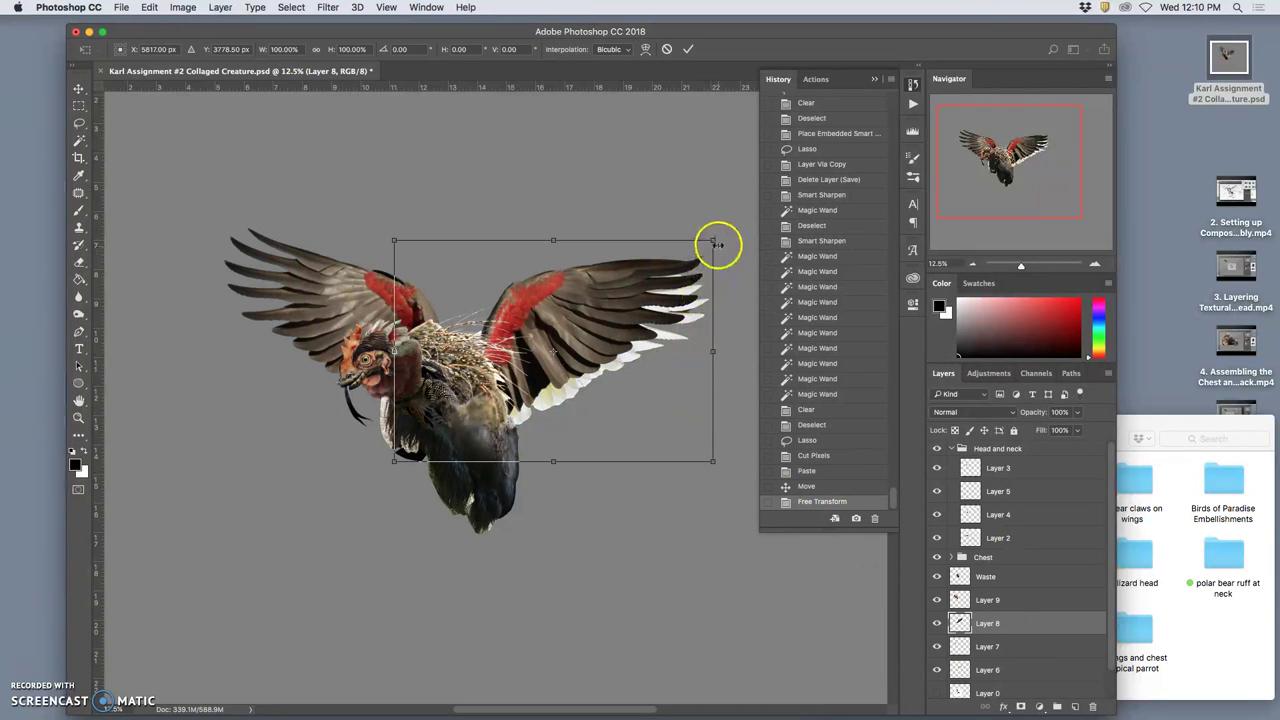
mouse_move(716, 241)
left_mouse_down()
mouse_move(727, 257)
mouse_move(714, 241)
mouse_move(697, 249)
mouse_move(718, 245)
left_mouse_up()
Step: Warp Layer 8's right wing so its mesh bends in toward the chest, then commit it
right_click(508, 287)
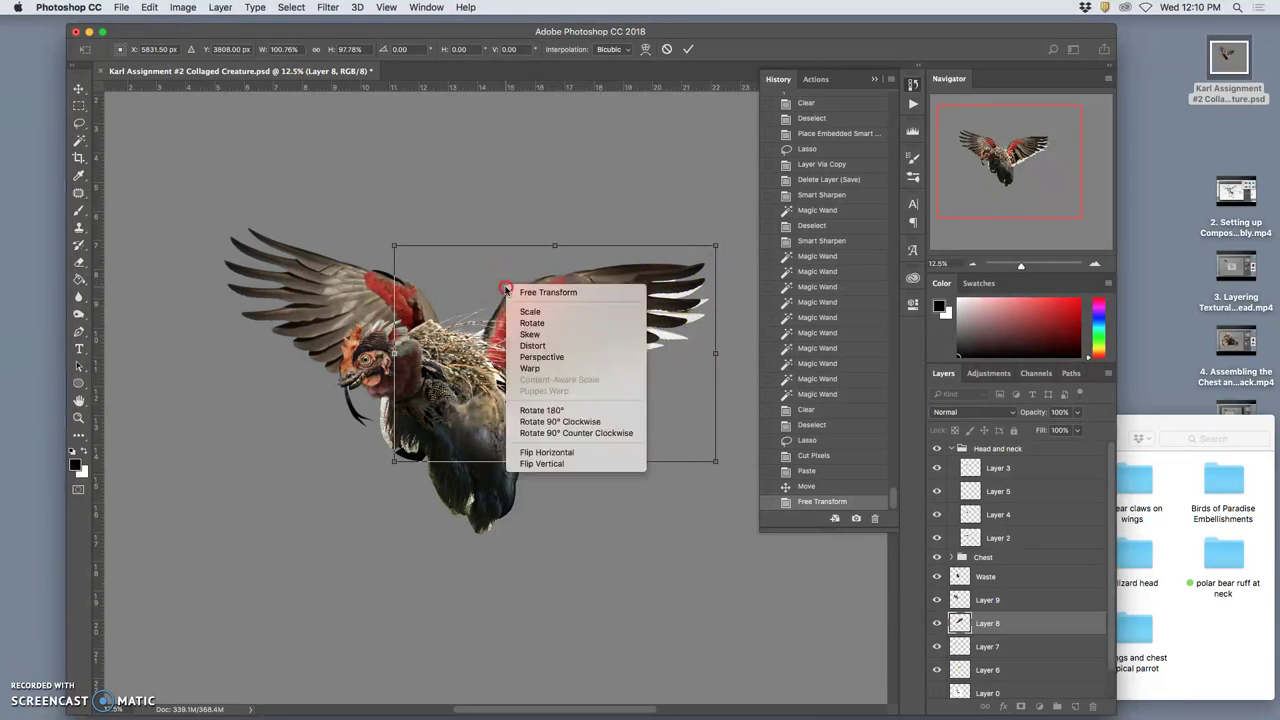
left_click(543, 358)
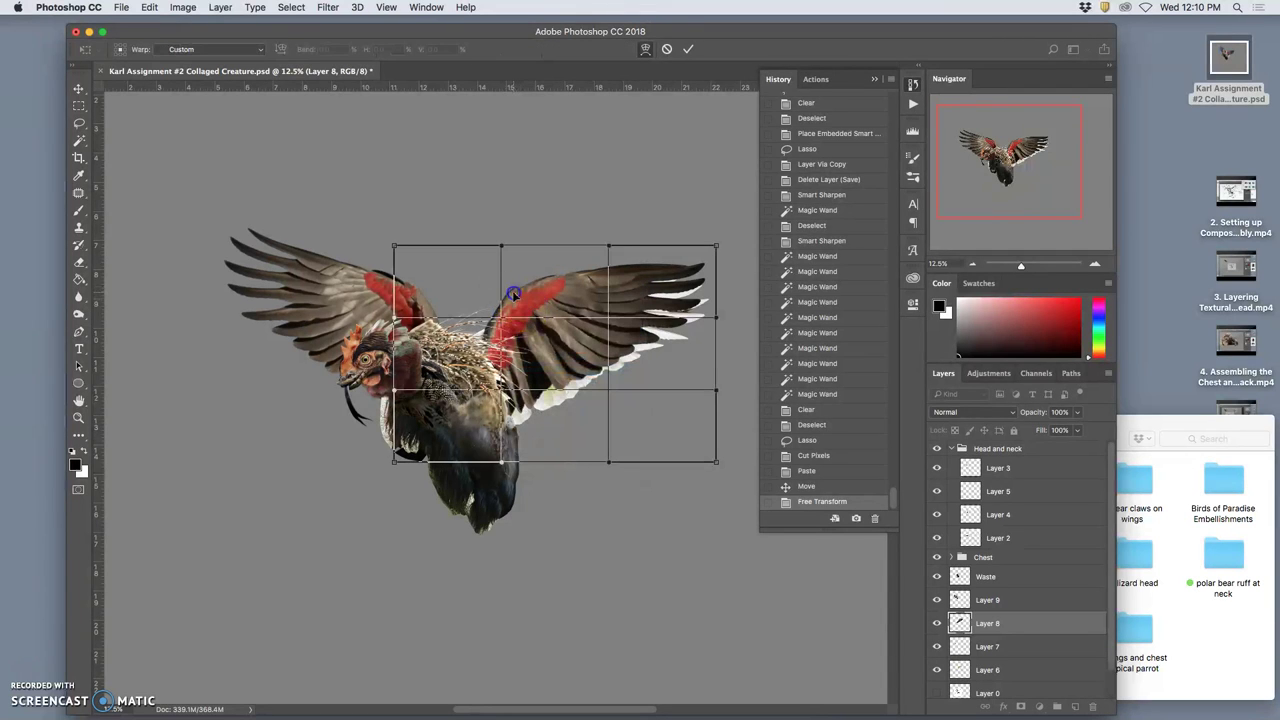
left_click_drag(494, 400, 628, 362)
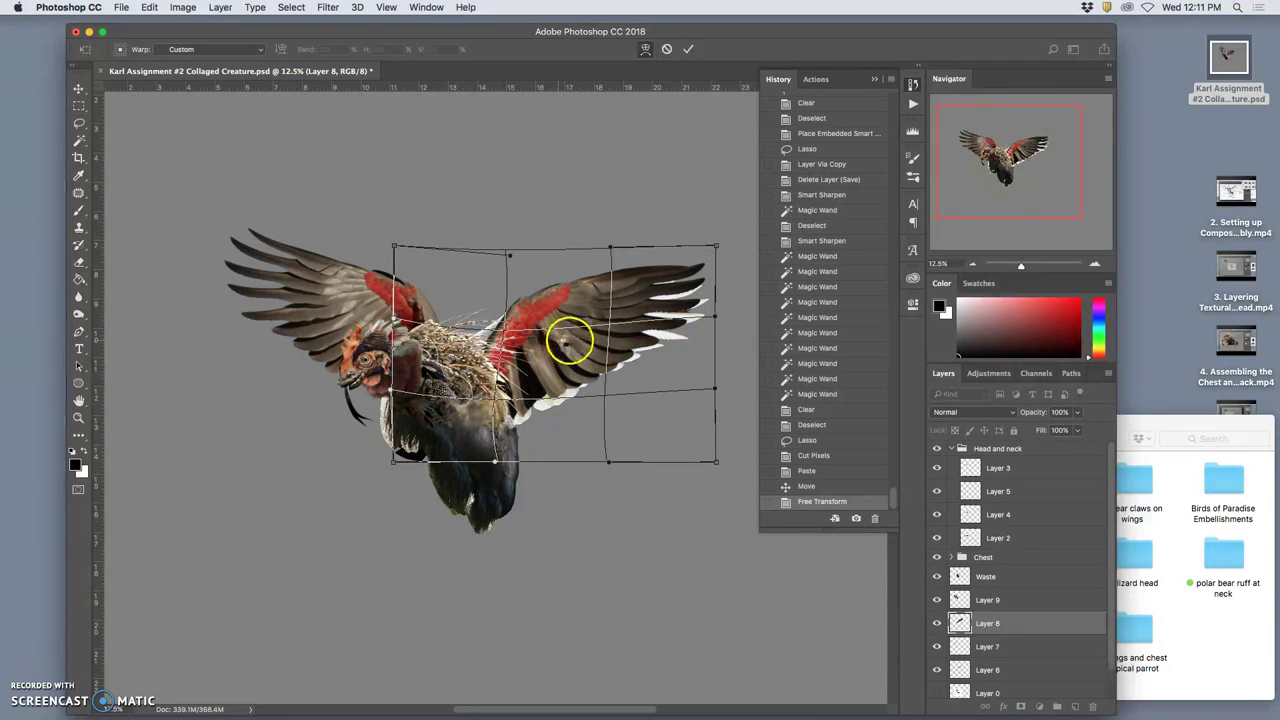
key("Return")
left_click_drag(578, 400, 488, 368)
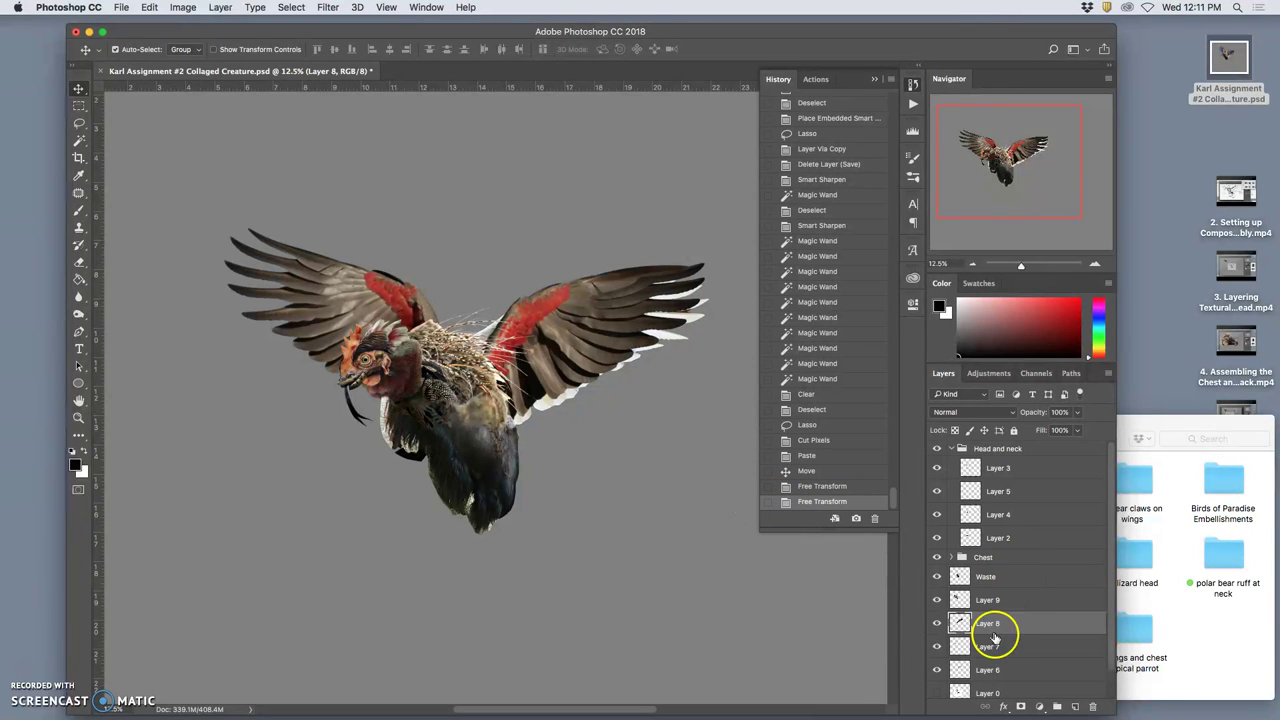
Step: Scale the Layer 7 piece to about 187%, rotate it -20.79°, reposition it, and apply
left_click(938, 670)
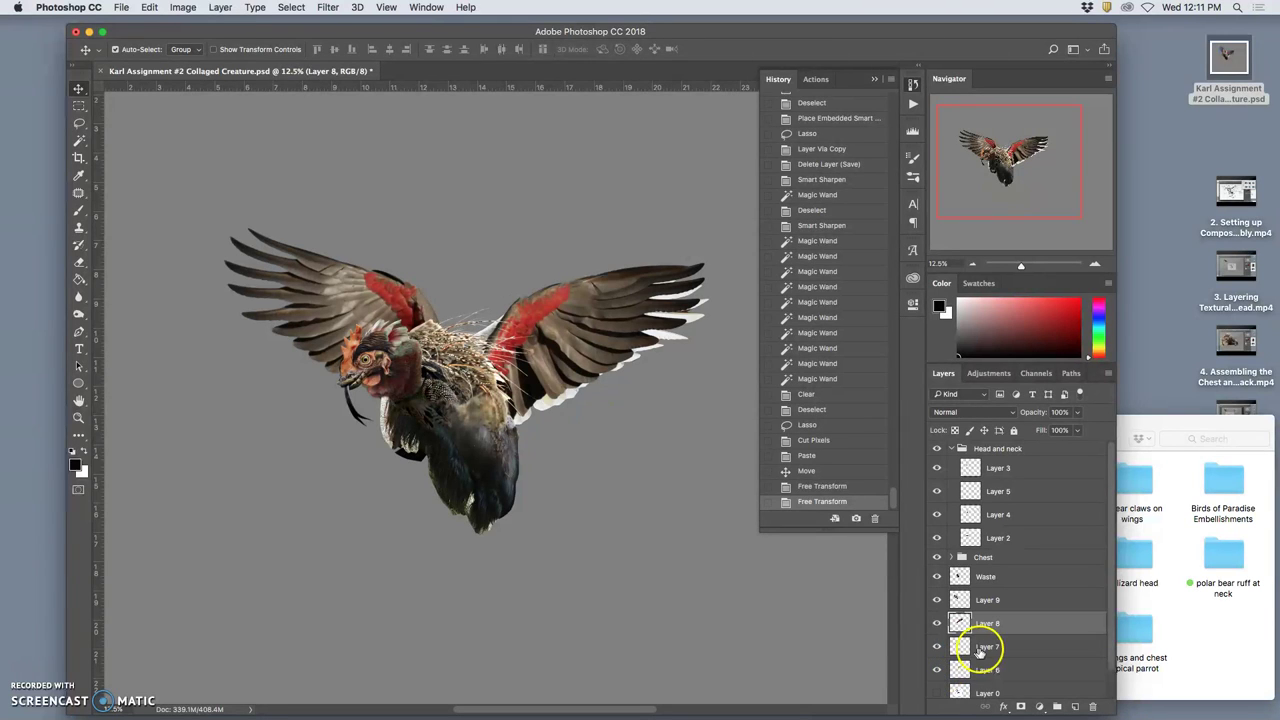
left_click(984, 648)
key("ctrl+t")
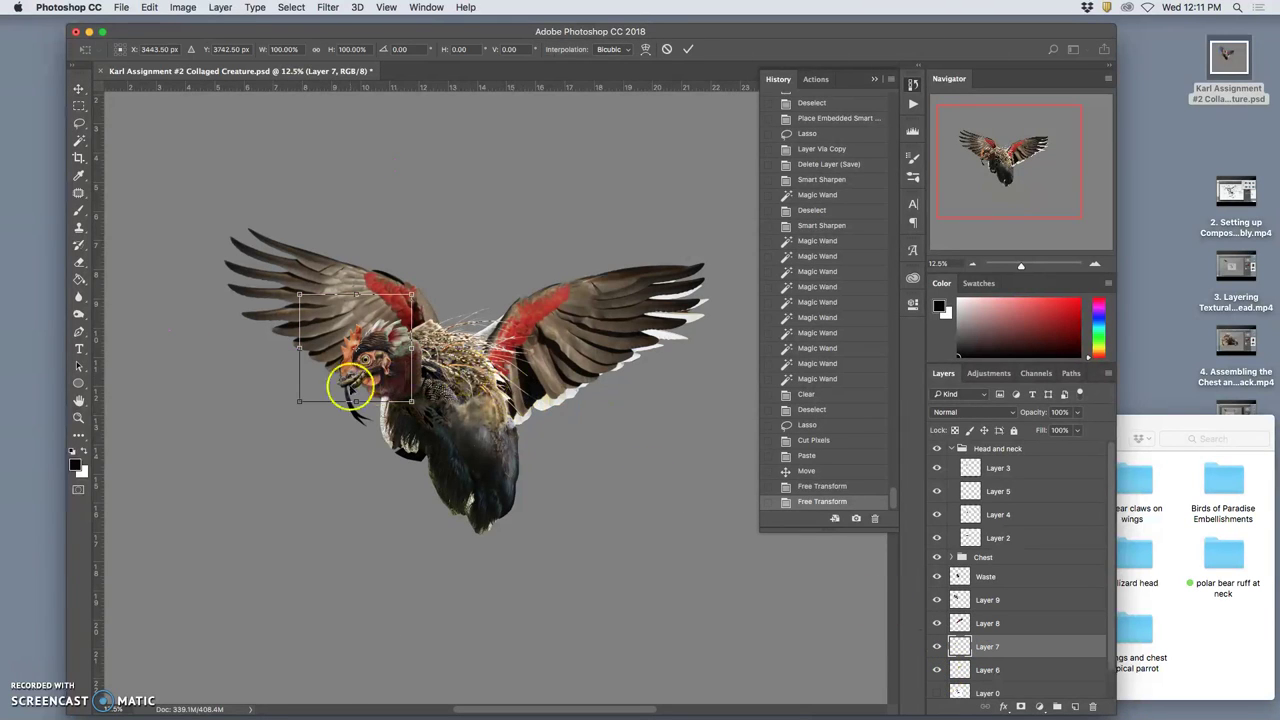
left_click_drag(299, 402, 228, 466)
left_click_drag(435, 452, 352, 359)
left_click_drag(476, 369, 512, 383)
left_click_drag(409, 326, 386, 313)
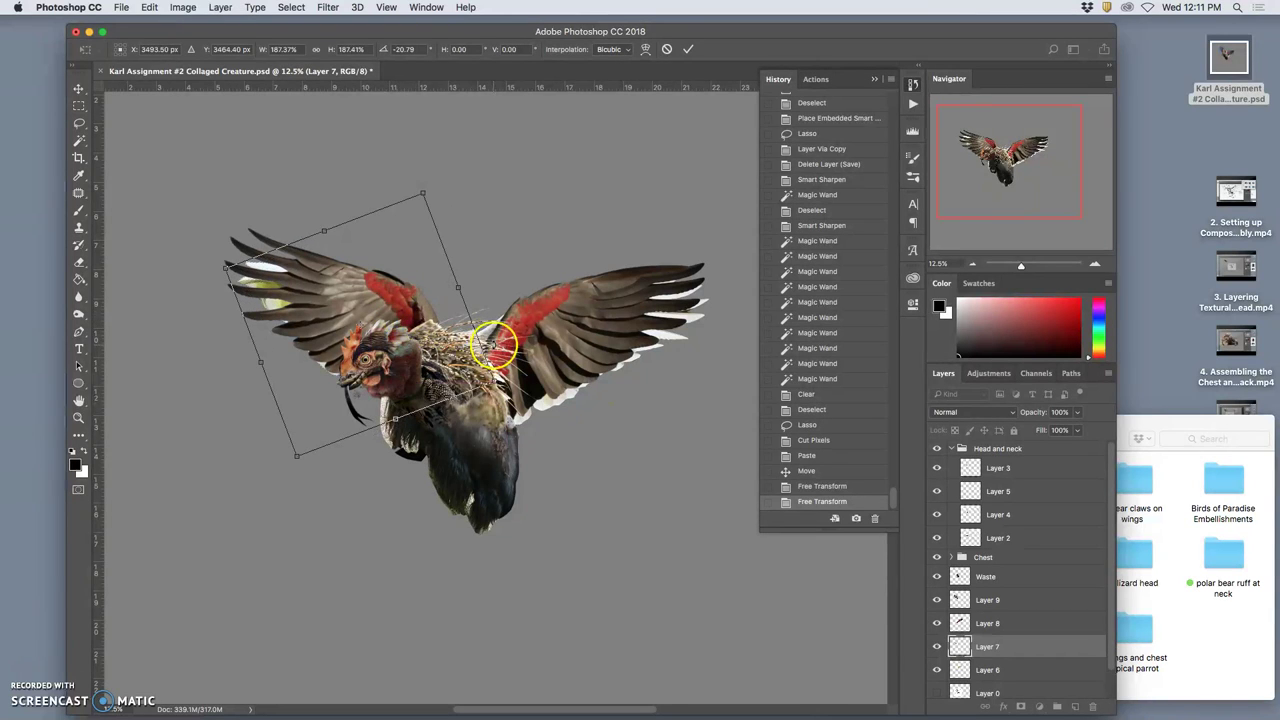
mouse_move(374, 304)
left_mouse_down()
mouse_move(383, 310)
mouse_move(379, 299)
left_mouse_up()
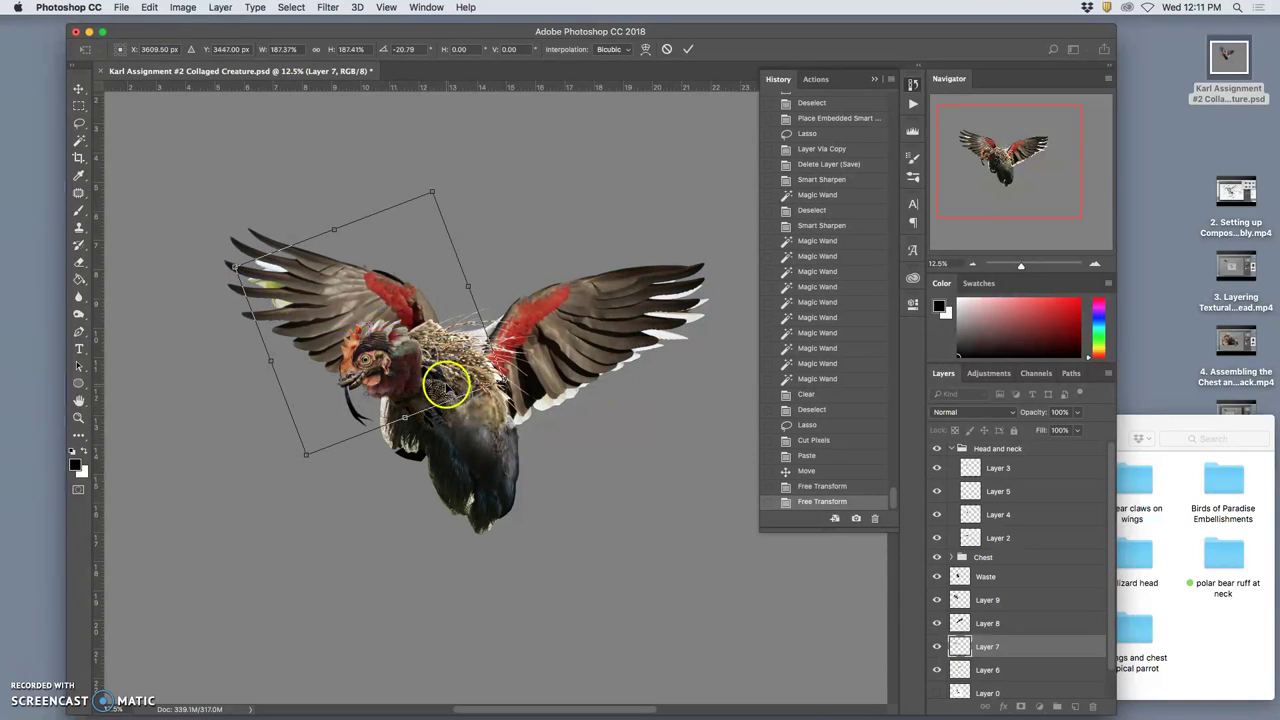
key("Return")
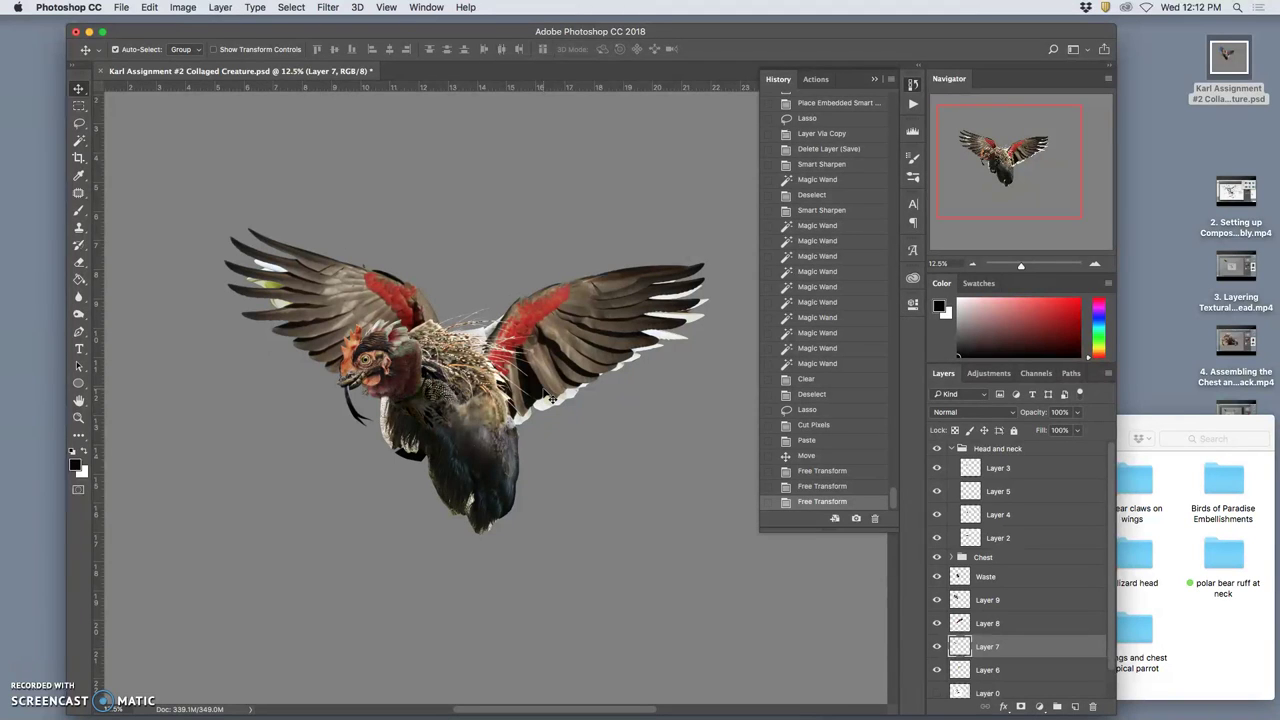
Step: Erase Layer 7's edges around the upper back with the Eraser at 40% opacity
left_click(938, 647)
left_click(938, 647)
left_click(938, 647)
left_click(938, 647)
left_click(79, 262)
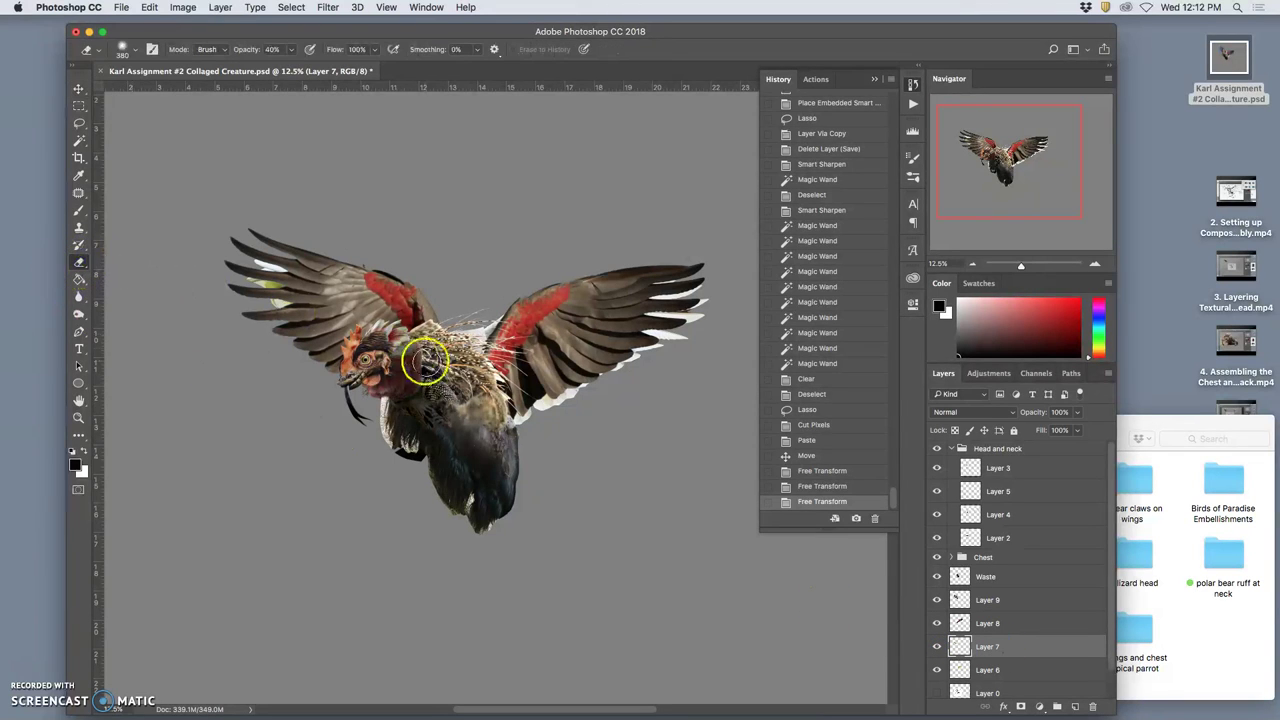
mouse_move(487, 329)
left_mouse_down()
mouse_move(451, 329)
mouse_move(477, 323)
mouse_move(465, 328)
left_mouse_up()
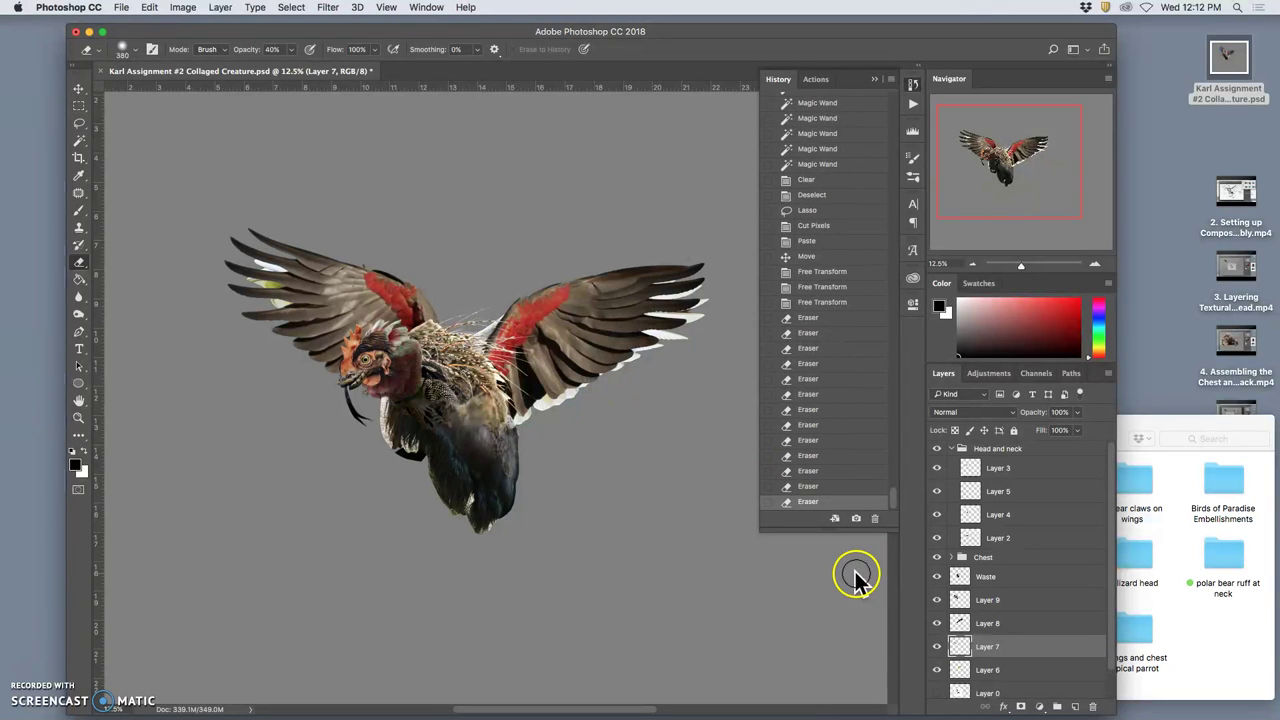
Step: Erase more of Layer 7 near the neck, checking it against the Waste layer and Layer 8
left_click(937, 646)
left_click(937, 646)
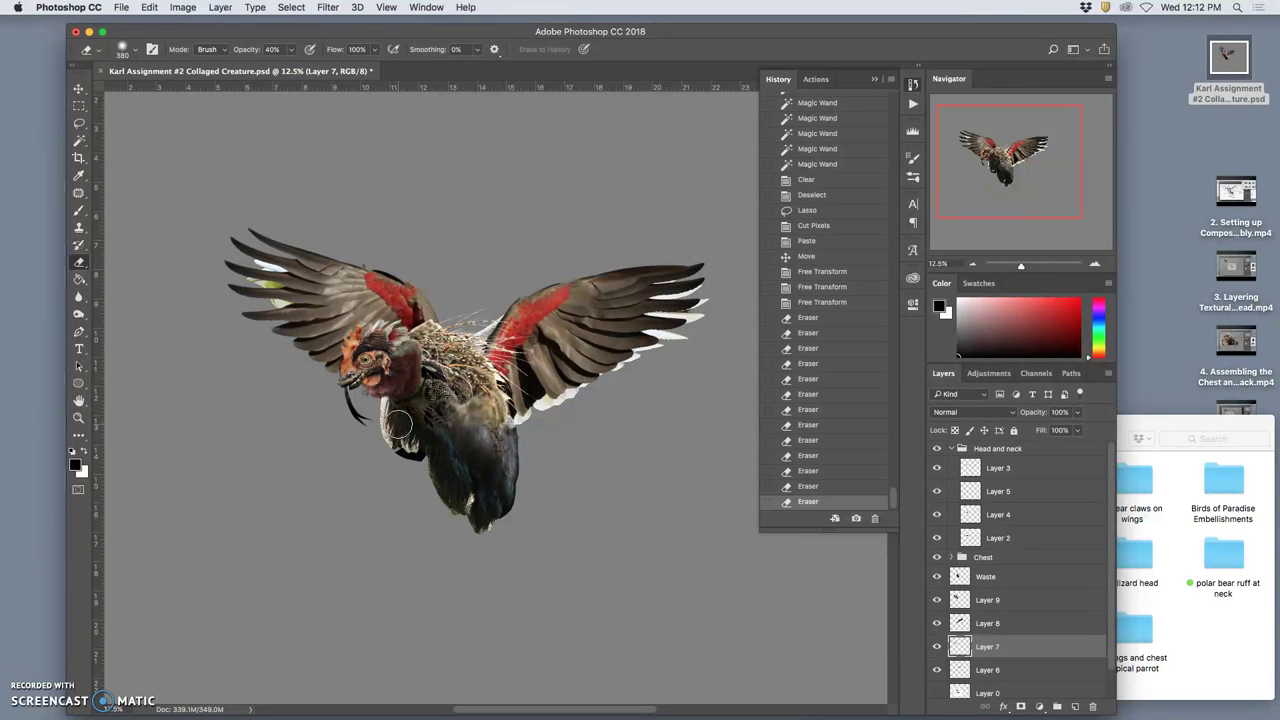
mouse_move(540, 400)
left_mouse_down()
mouse_move(600, 420)
mouse_move(541, 354)
left_mouse_up()
left_click(937, 577)
left_click(937, 577)
left_click(938, 623)
left_click(938, 623)
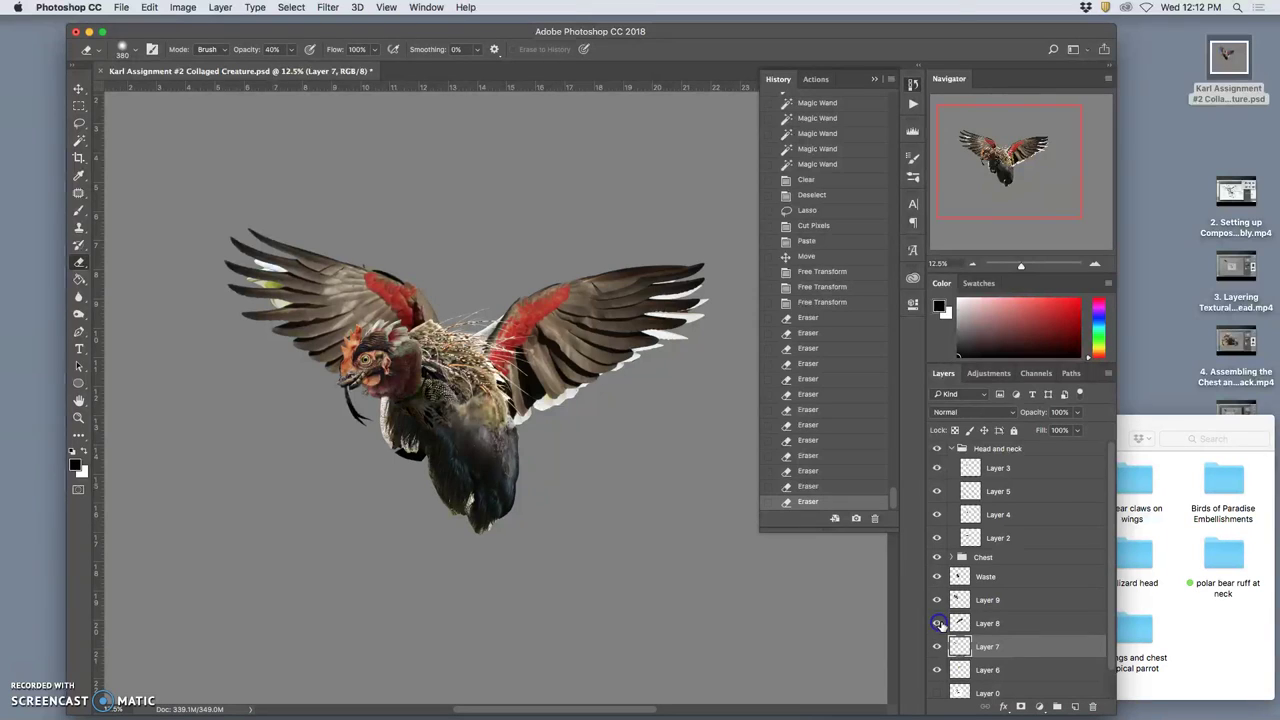
left_click(990, 623)
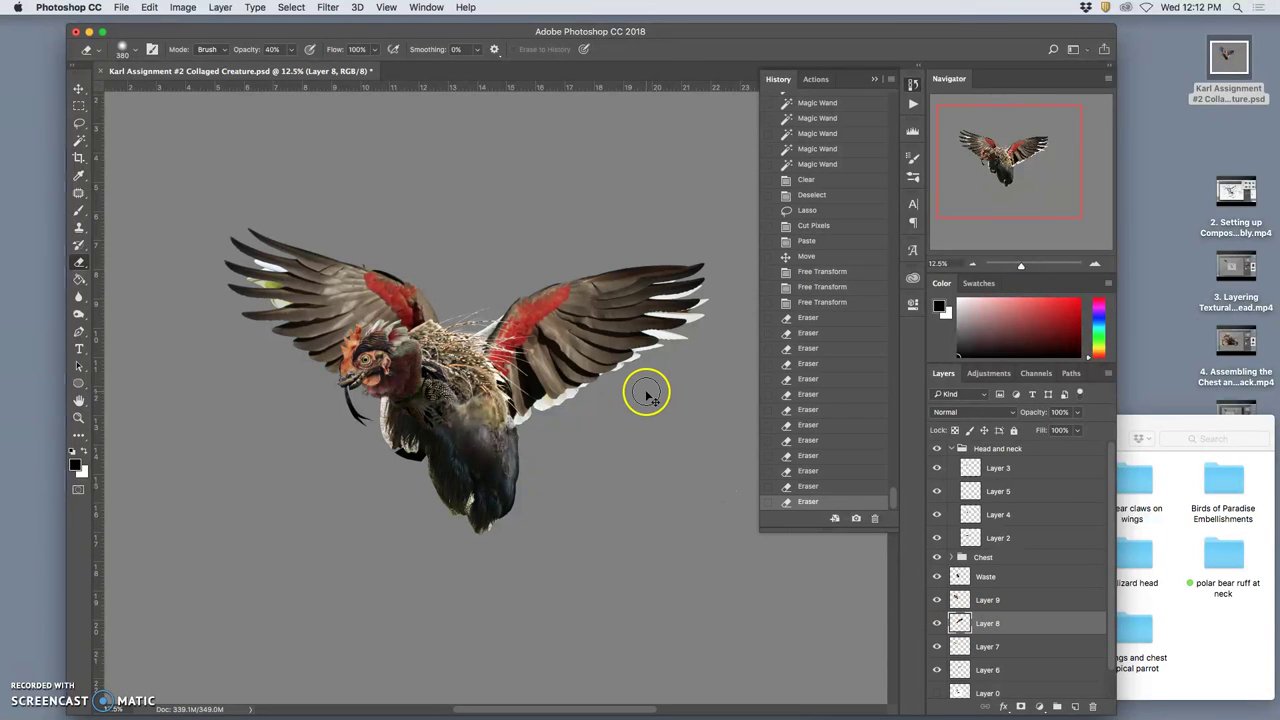
key("ctrl+t")
right_click(588, 348)
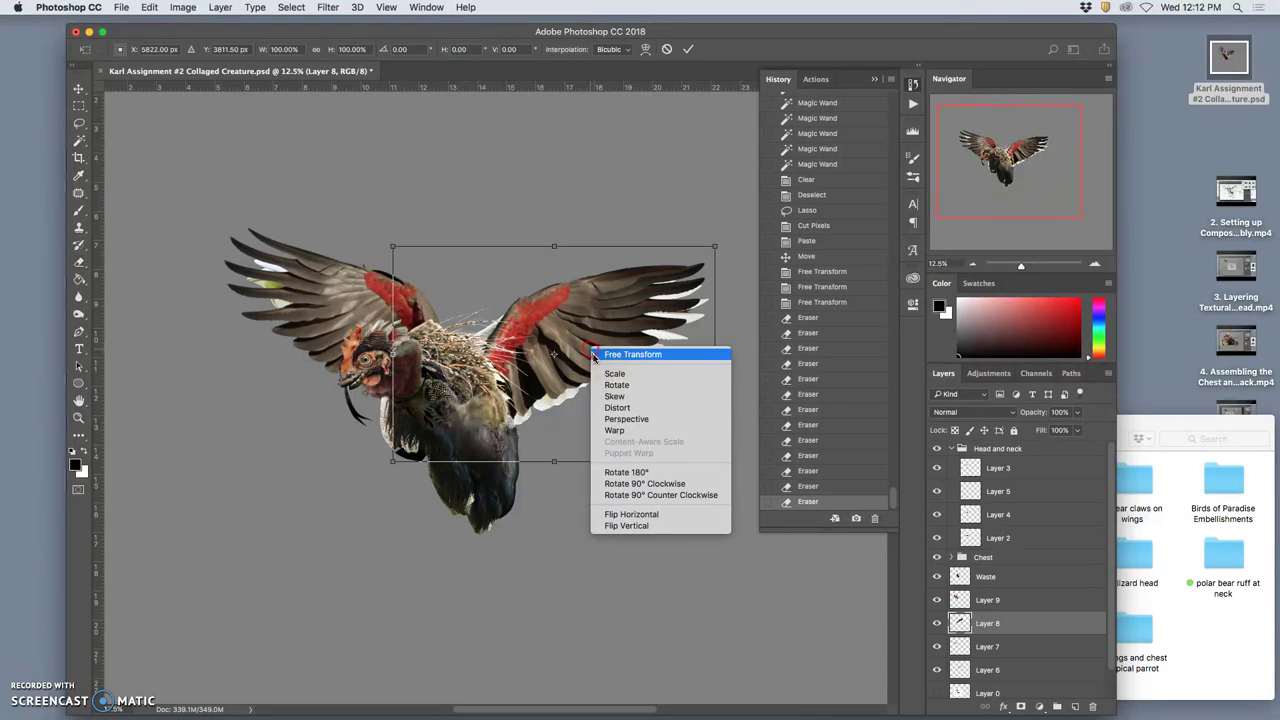
left_click(622, 431)
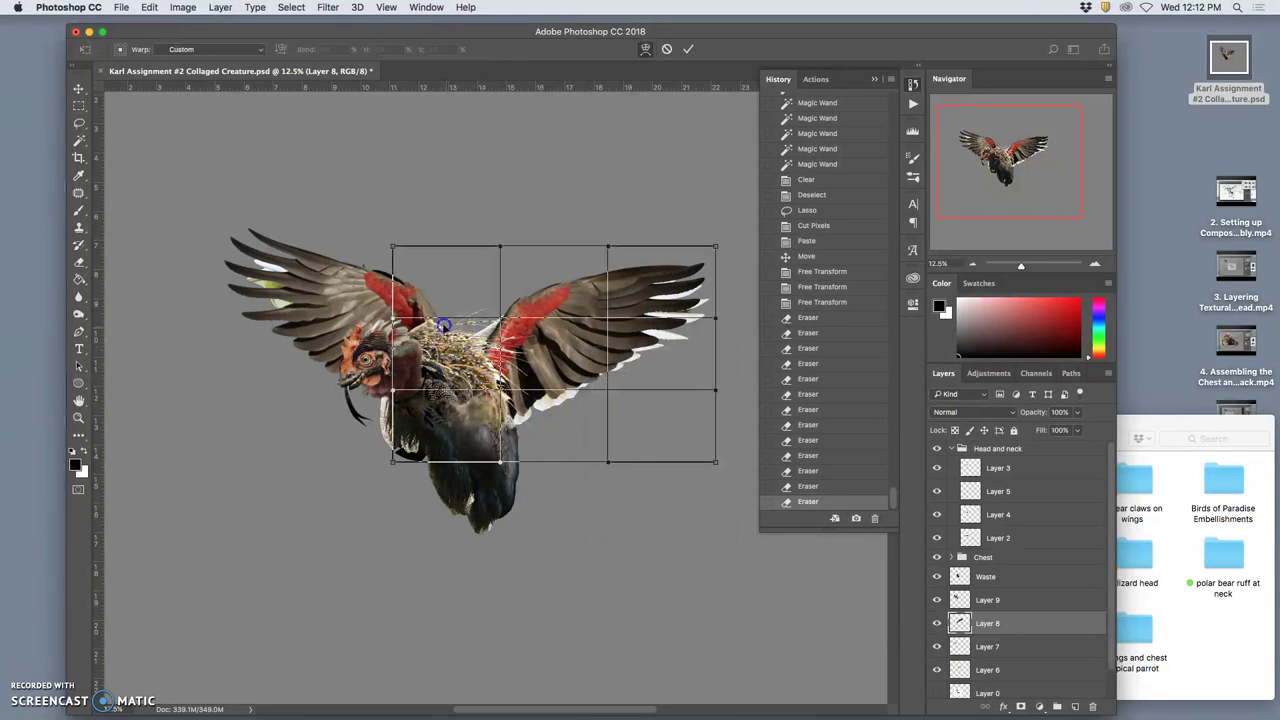
left_click_drag(440, 322, 441, 310)
left_click_drag(575, 318, 466, 361)
left_click(503, 375)
key("Escape")
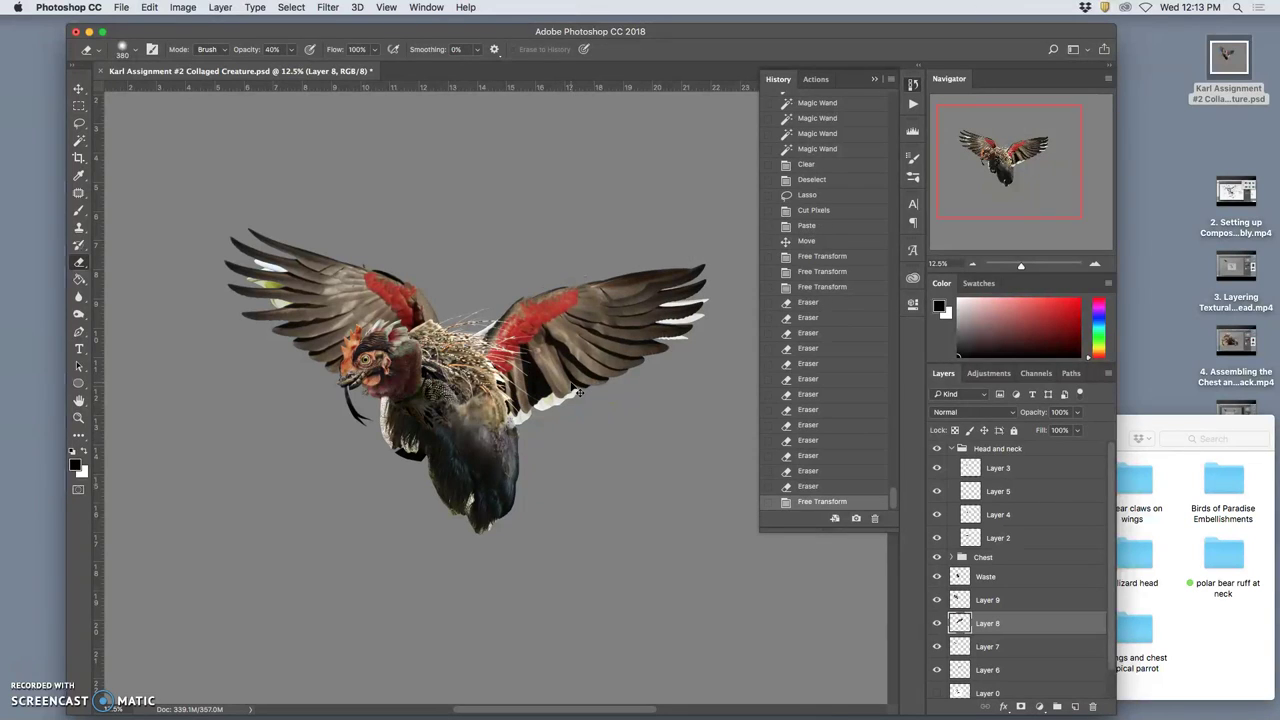
key("super+z")
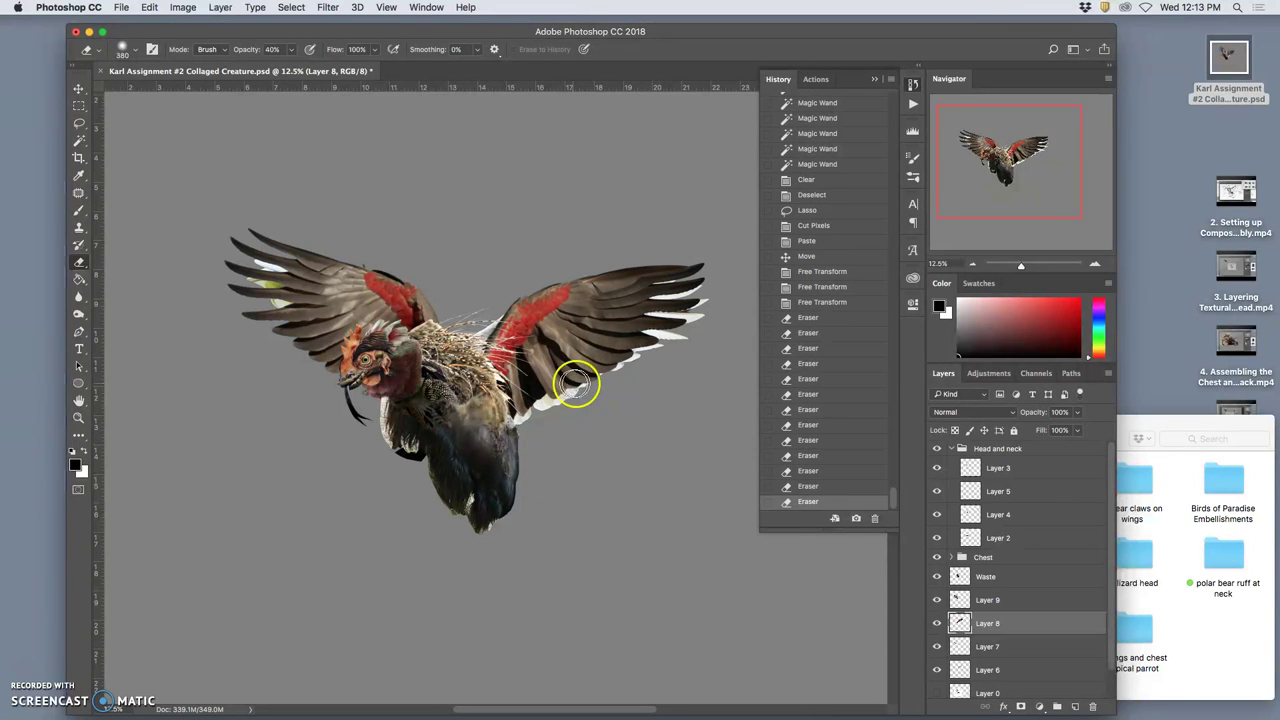
Step: Scale Layer 9's left wing down to about 94.6% from the top-left handle and apply
left_click(997, 601)
left_click(938, 600)
left_click(938, 600)
key("super+t")
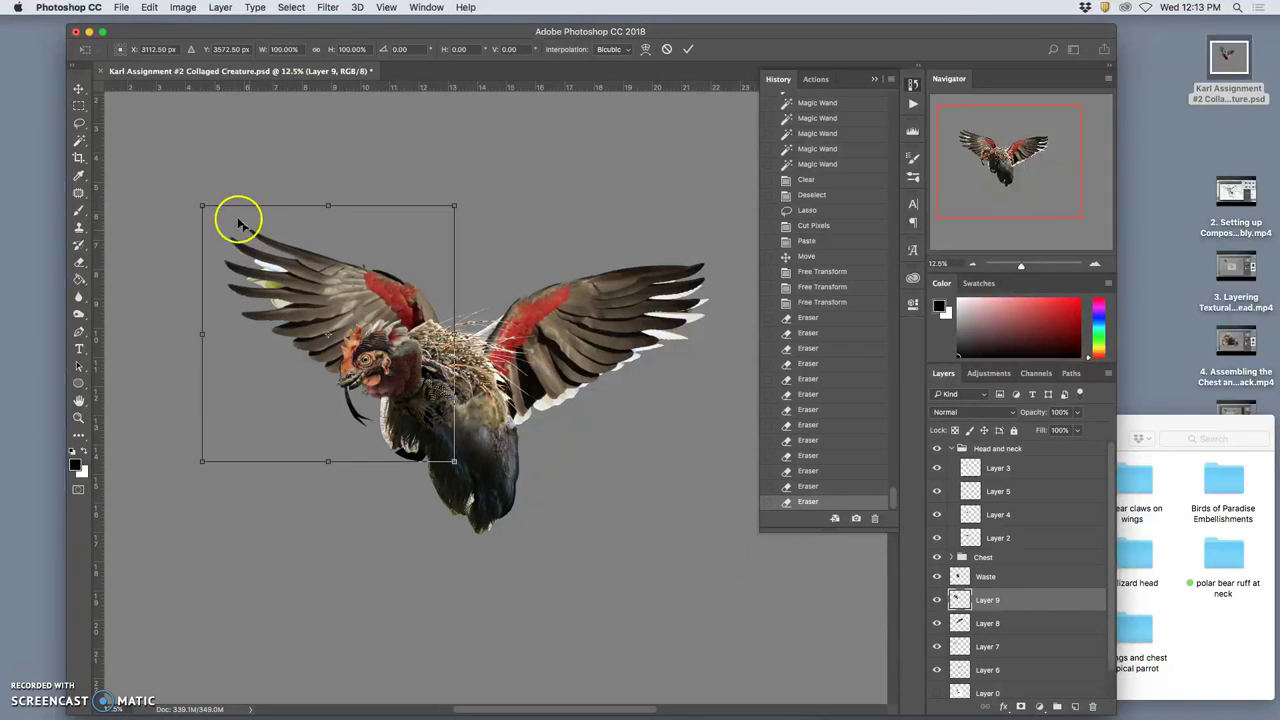
left_click_drag(201, 206, 222, 214)
left_click(415, 310)
key("Return")
key("e")
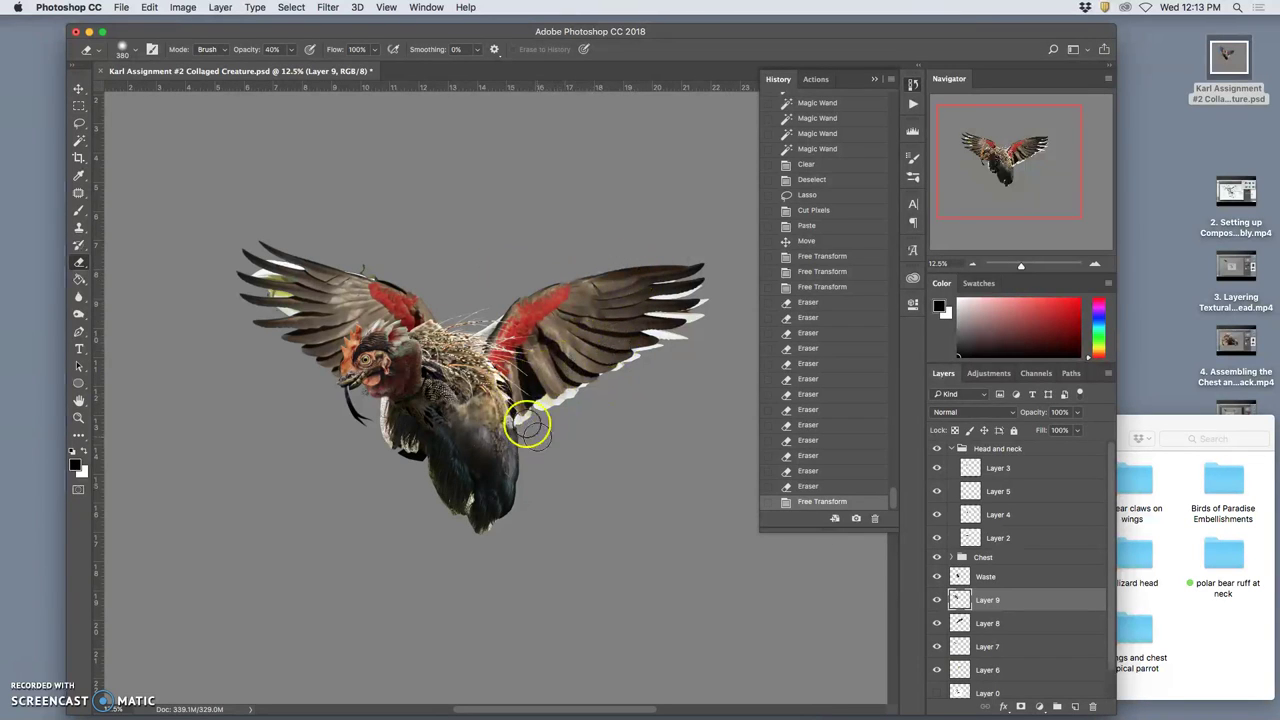
Step: Move Layer 7's feather piece down and left, then nudge it further left with the arrow keys
left_click(79, 88)
left_click(980, 647)
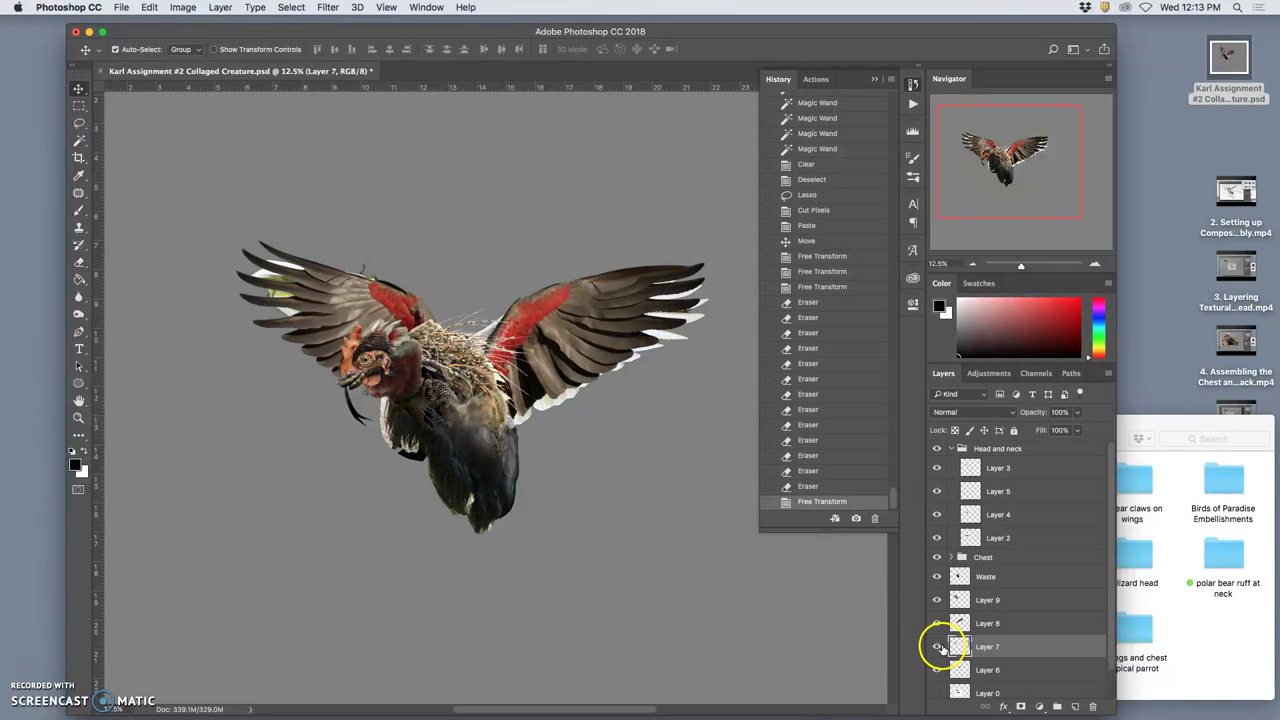
left_click(937, 647)
left_click(937, 647)
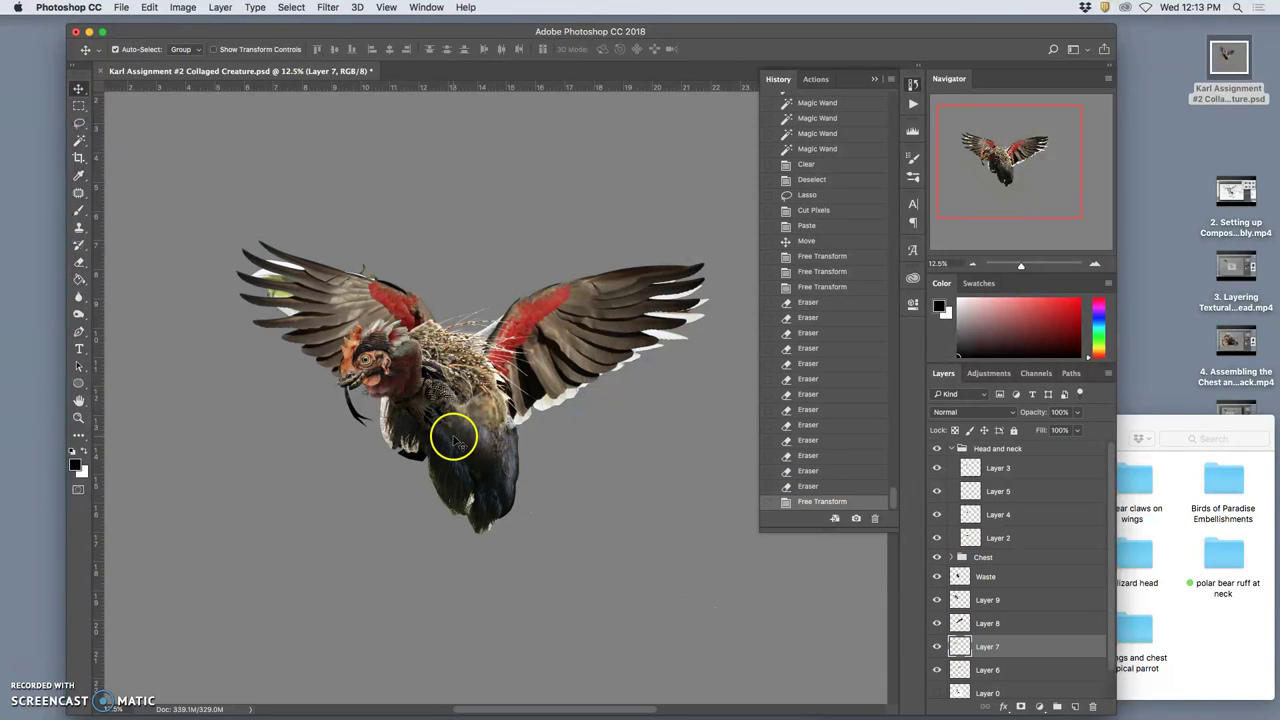
key("ctrl+t")
left_click_drag(259, 274, 266, 285)
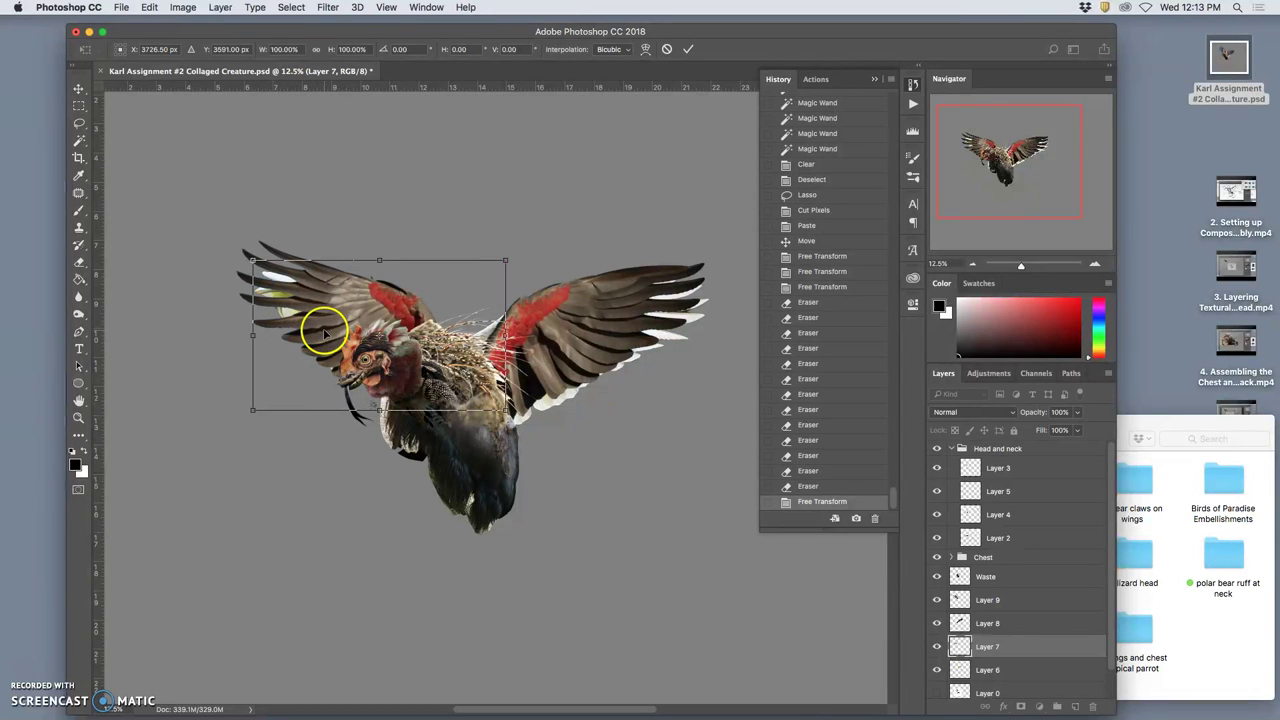
key("Return")
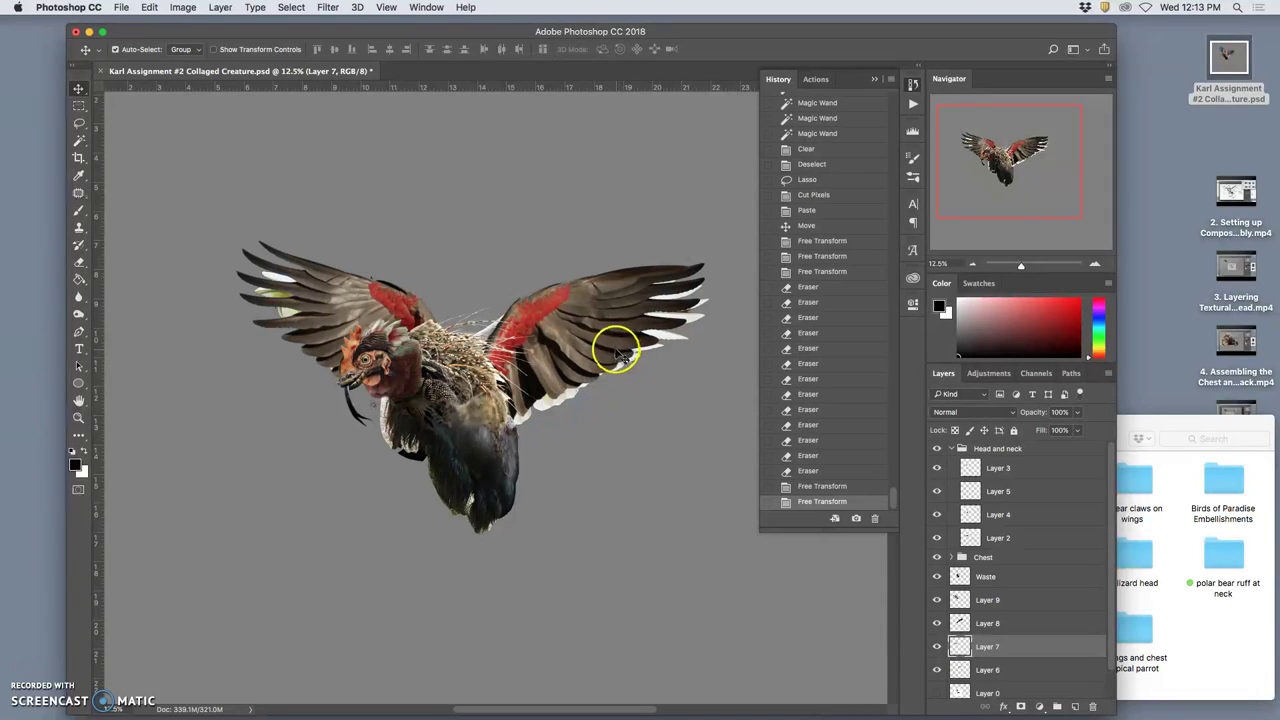
left_click_drag(606, 343, 352, 319)
key("Left")
key("Left")
key("Left")
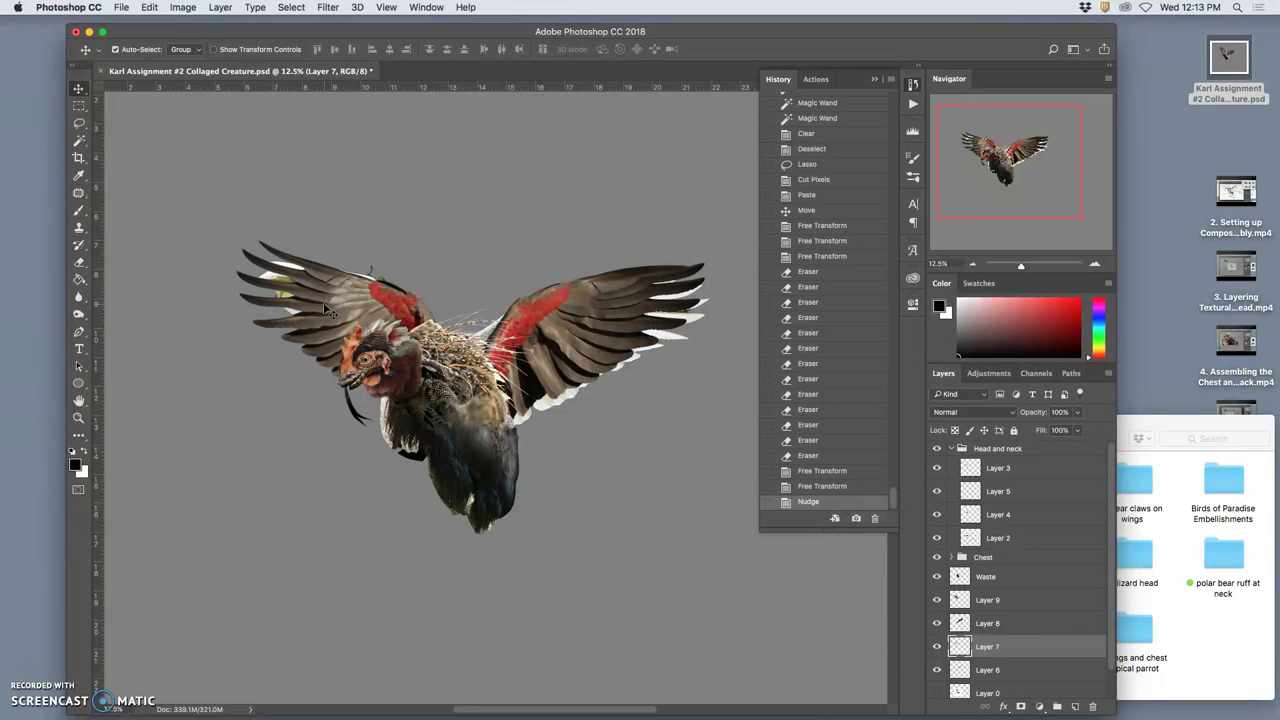
key("Left")
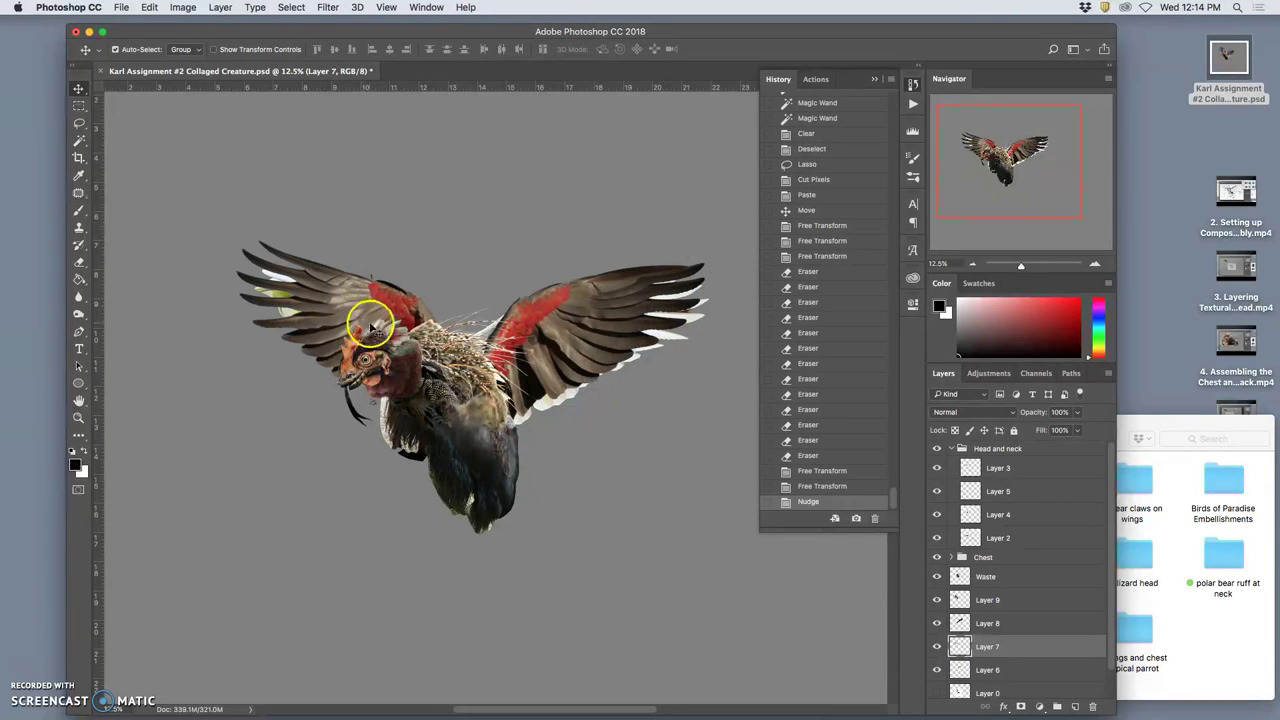
Step: Inspect Layers 1 and 6 by toggling visibility, and turn Layer 7 back on
scroll(1046, 603, "down", 2)
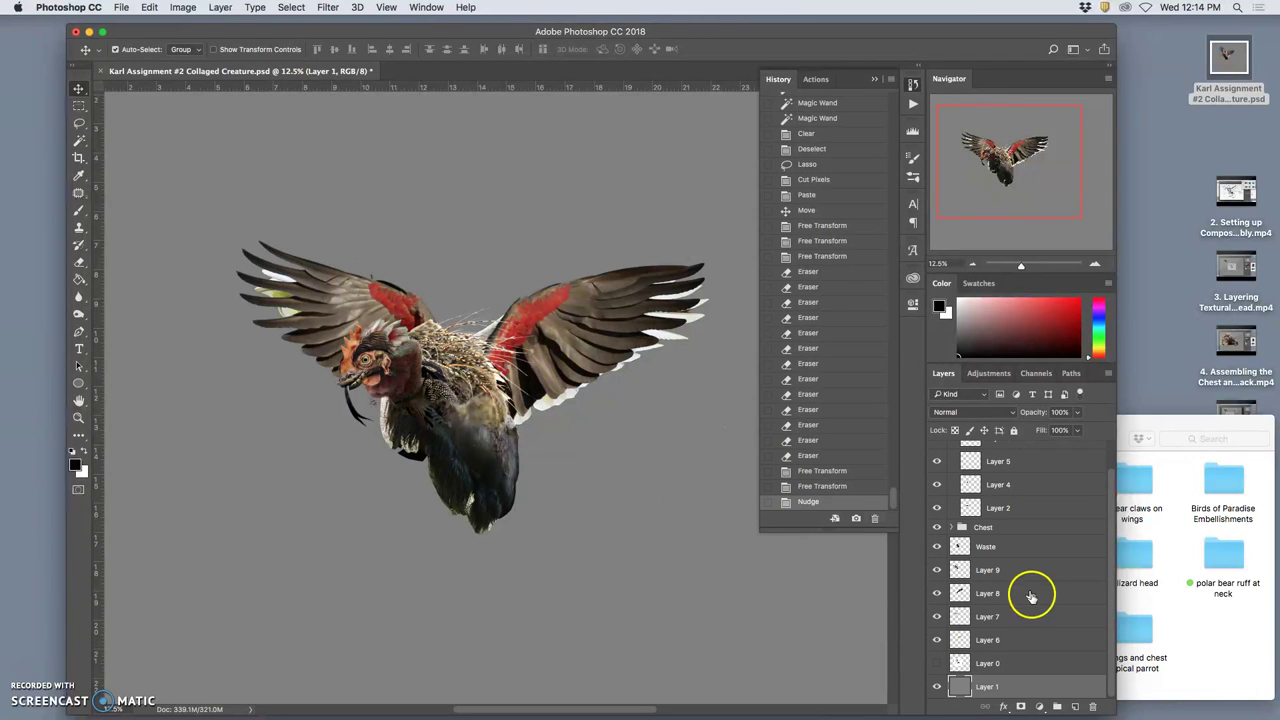
left_click(1005, 684)
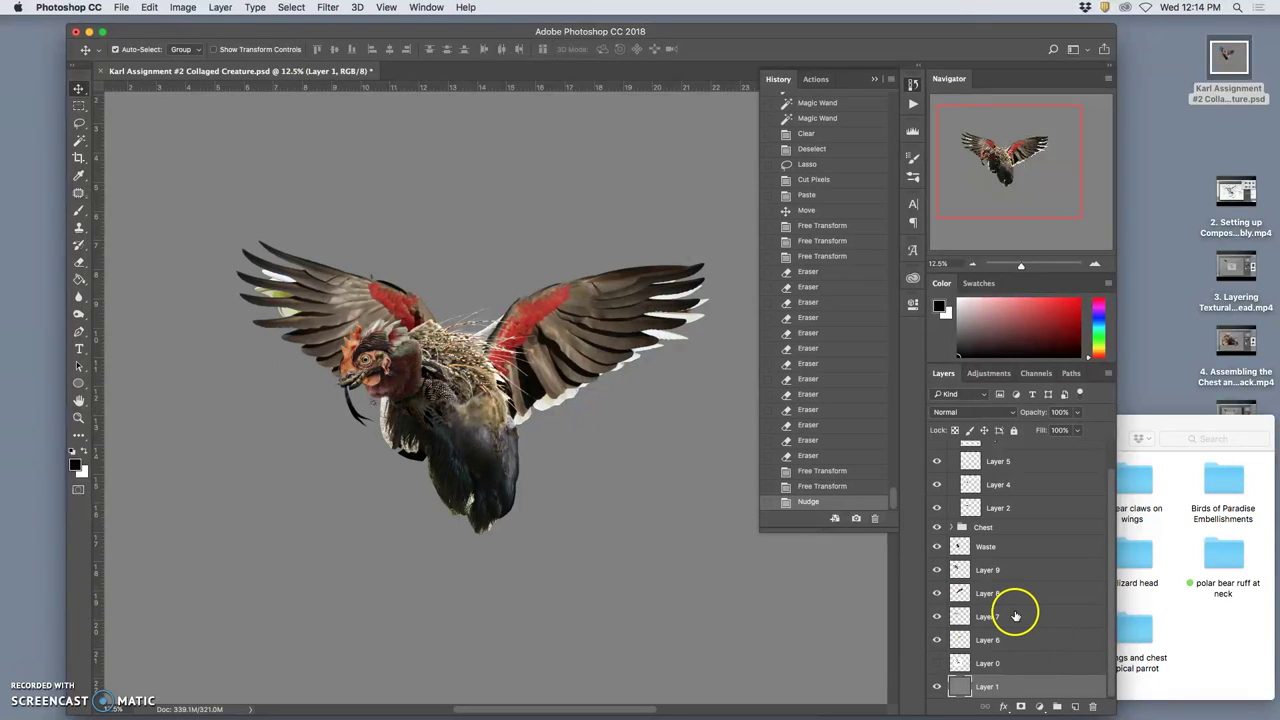
left_click(992, 642)
left_click(938, 640)
left_click(938, 640)
left_click(940, 616)
Step: Check Layer 9 and the Waste layer by toggling their visibility, then select Layer 8
left_click(960, 593)
left_click(950, 570)
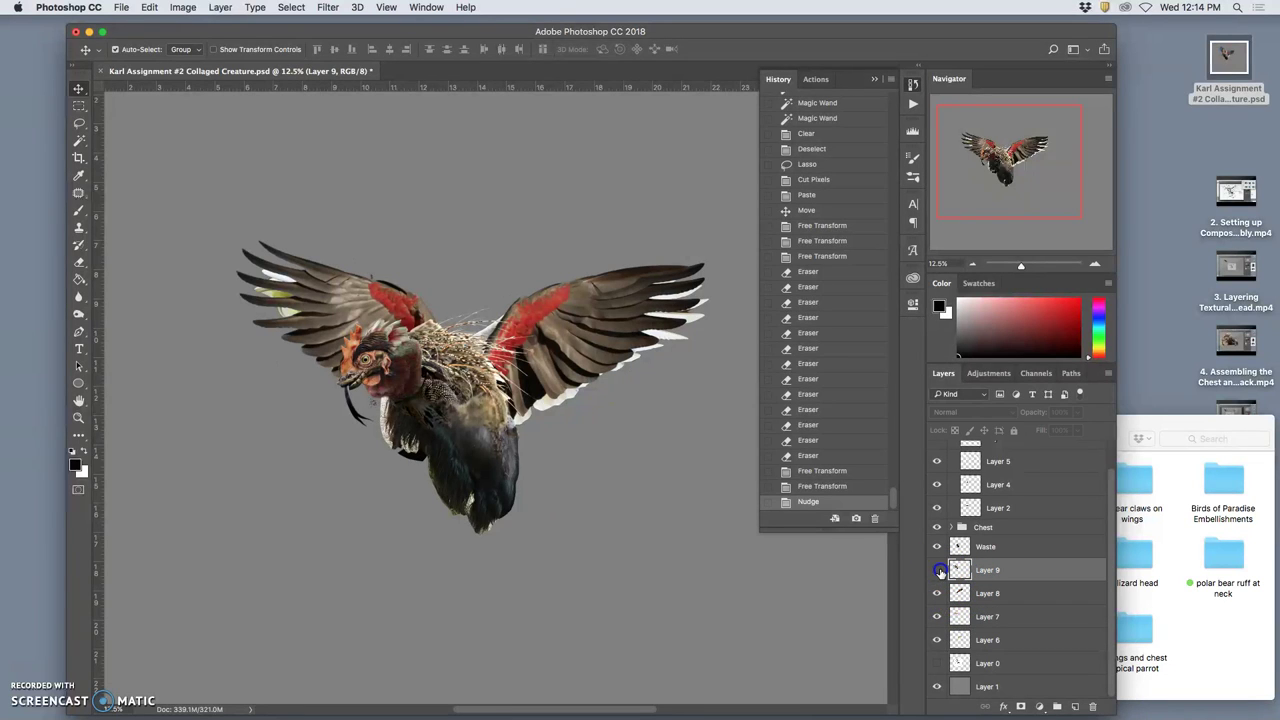
left_click(938, 570)
left_click(938, 570)
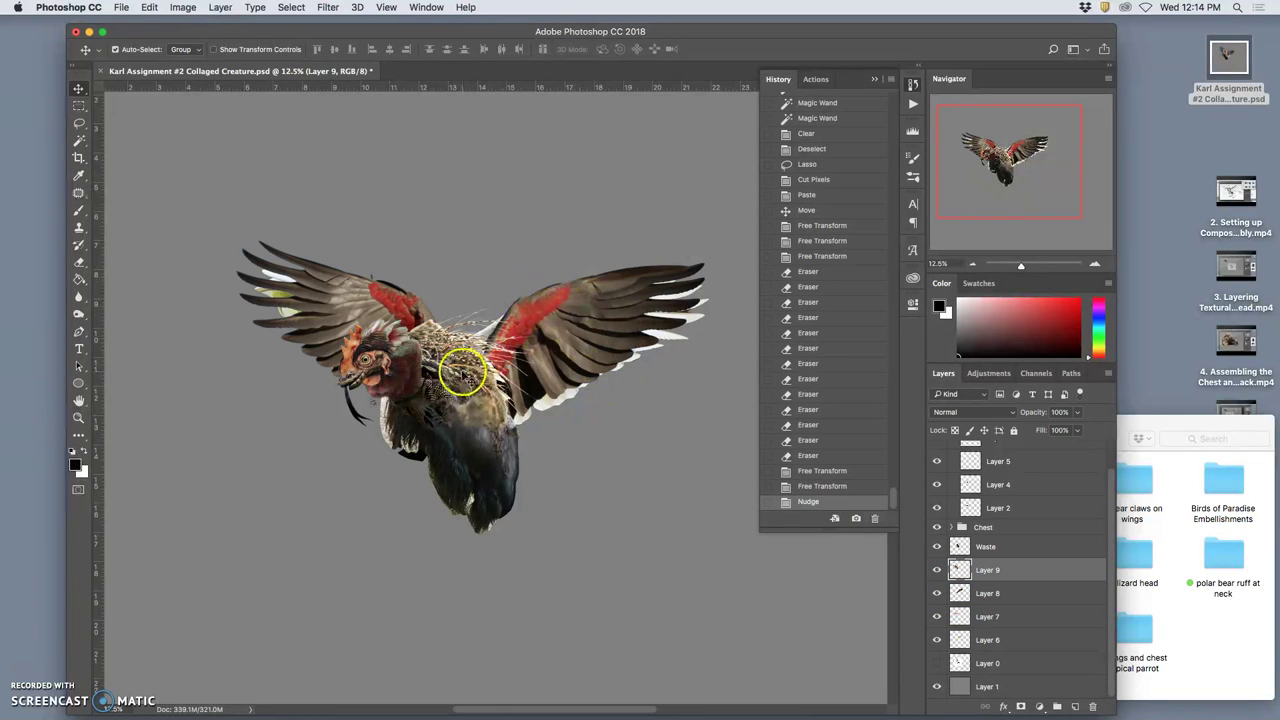
left_click(937, 547)
left_click(937, 547)
left_click(995, 548)
left_click(993, 570)
left_click(984, 593)
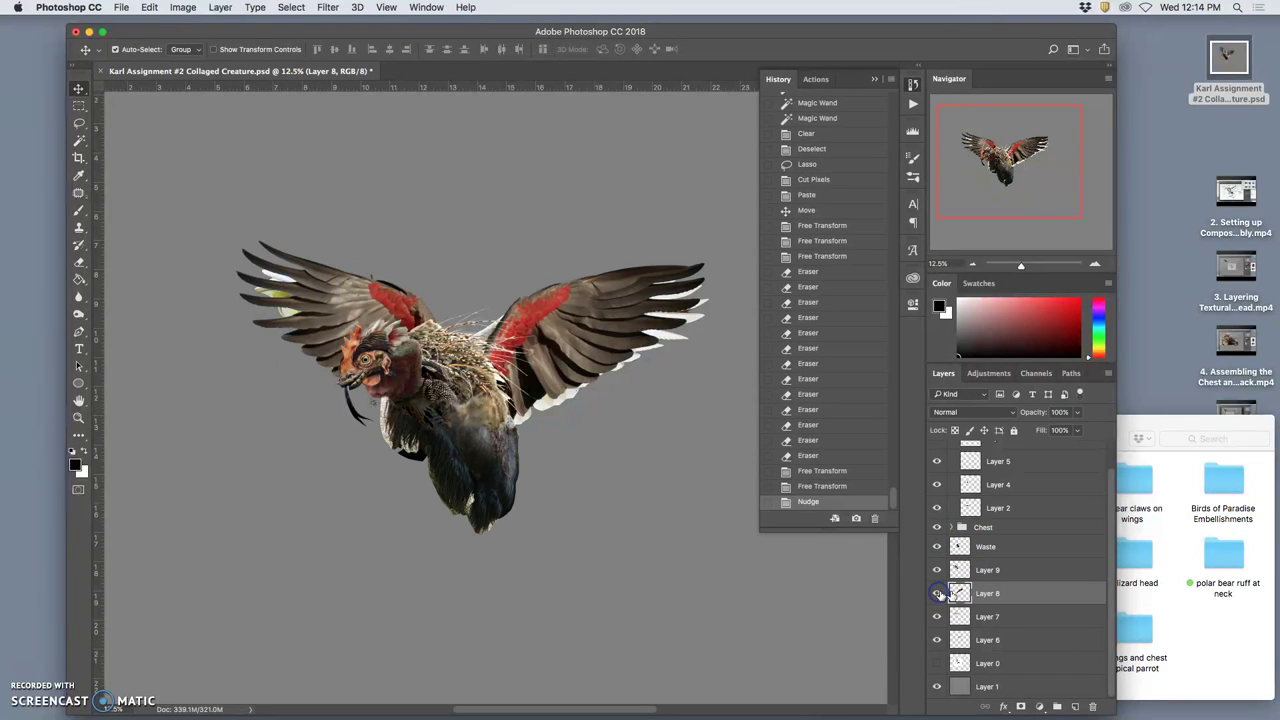
Step: Apply a Levels adjustment to Layer 8 with the midtone input set to 1.09
left_click(183, 7)
mouse_move(196, 44)
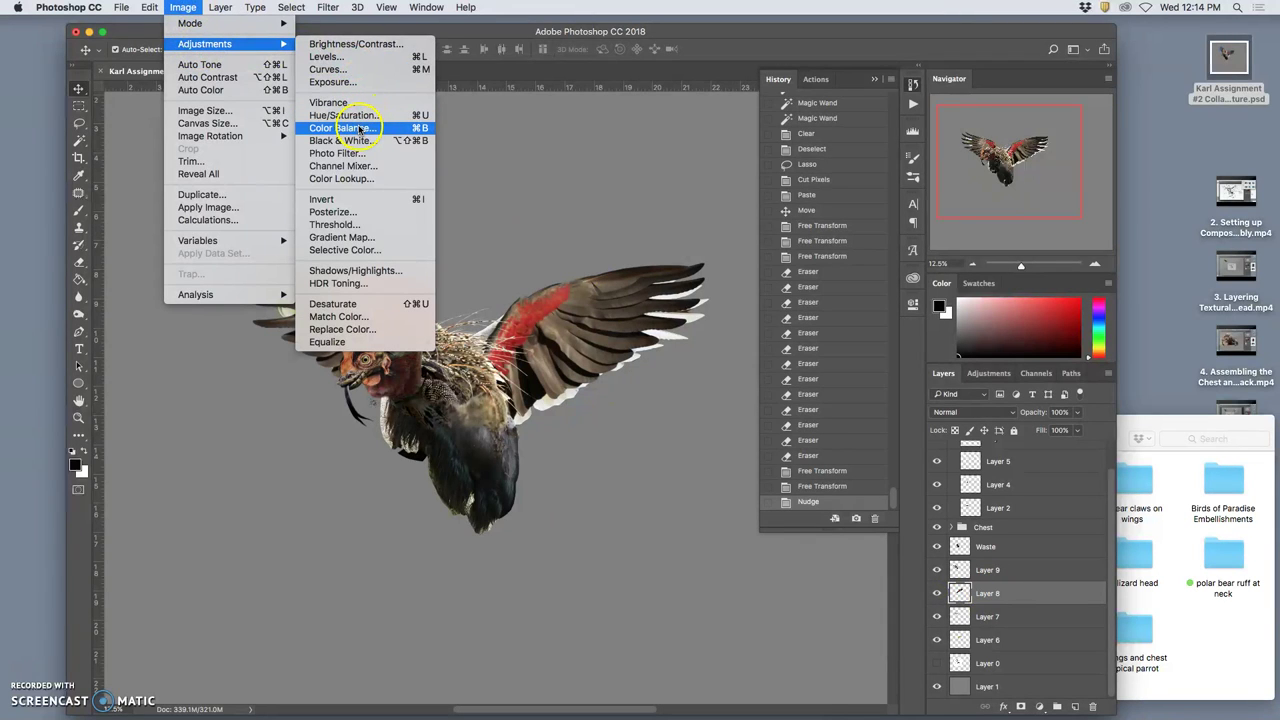
left_click(330, 57)
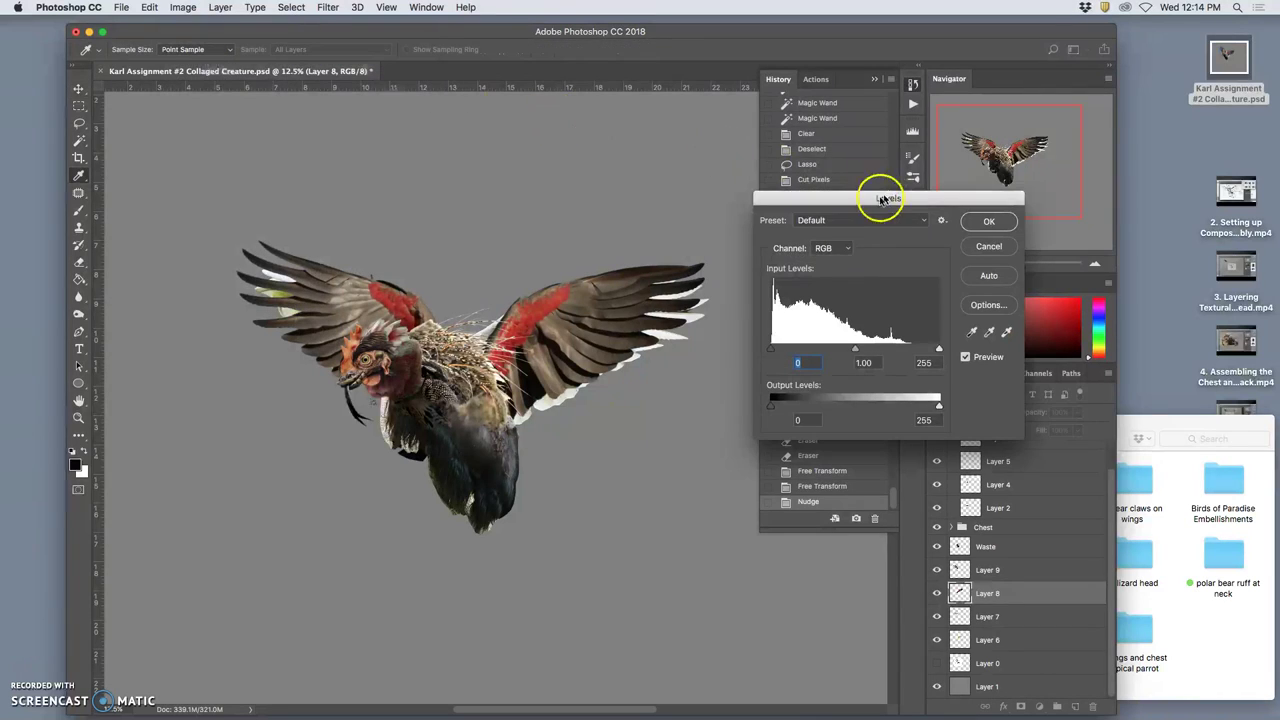
left_click_drag(856, 348, 856, 349)
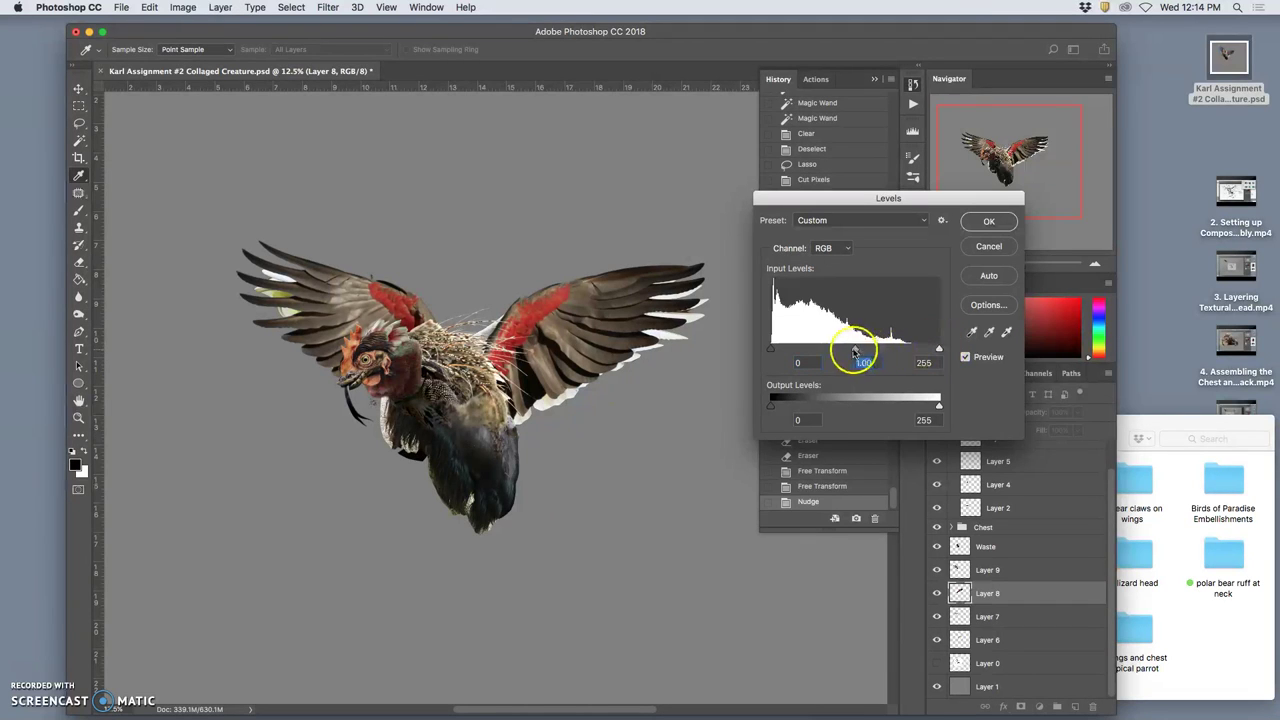
left_click(980, 222)
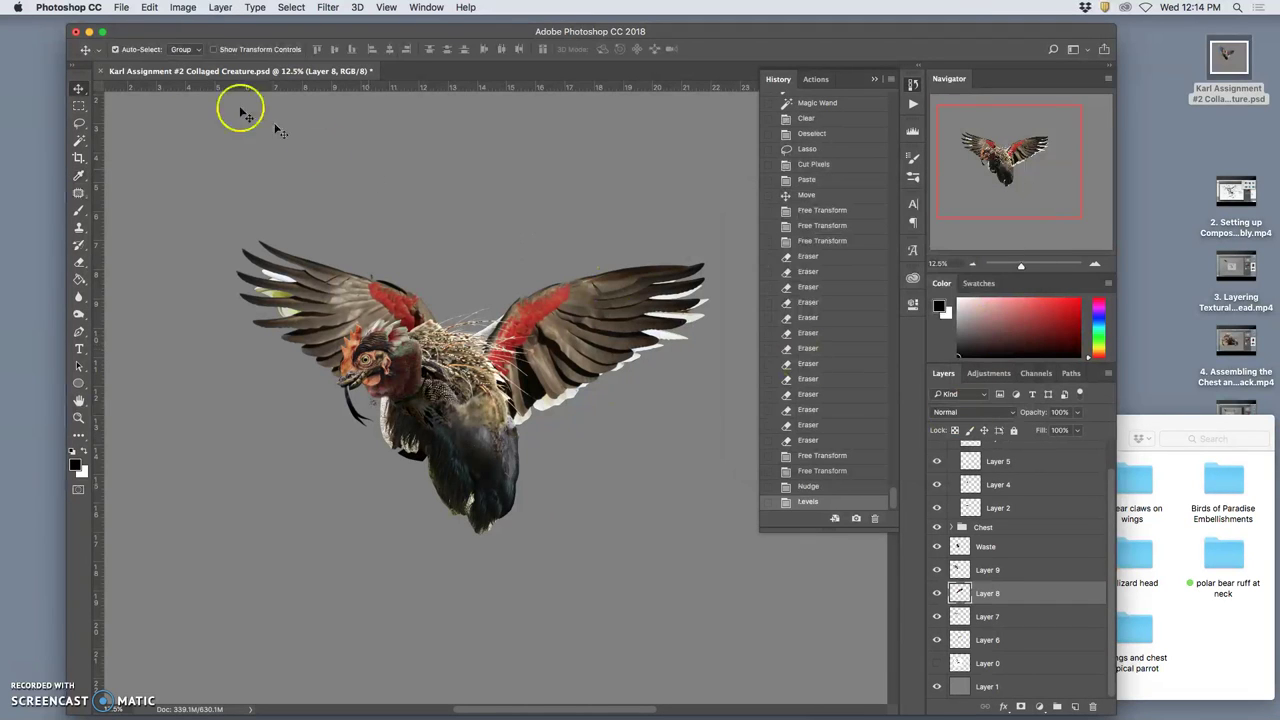
left_click(183, 7)
Step: Color-balance Layer 8: midtones toward blue and slightly red, highlights Blue +1
mouse_move(205, 44)
left_click(428, 128)
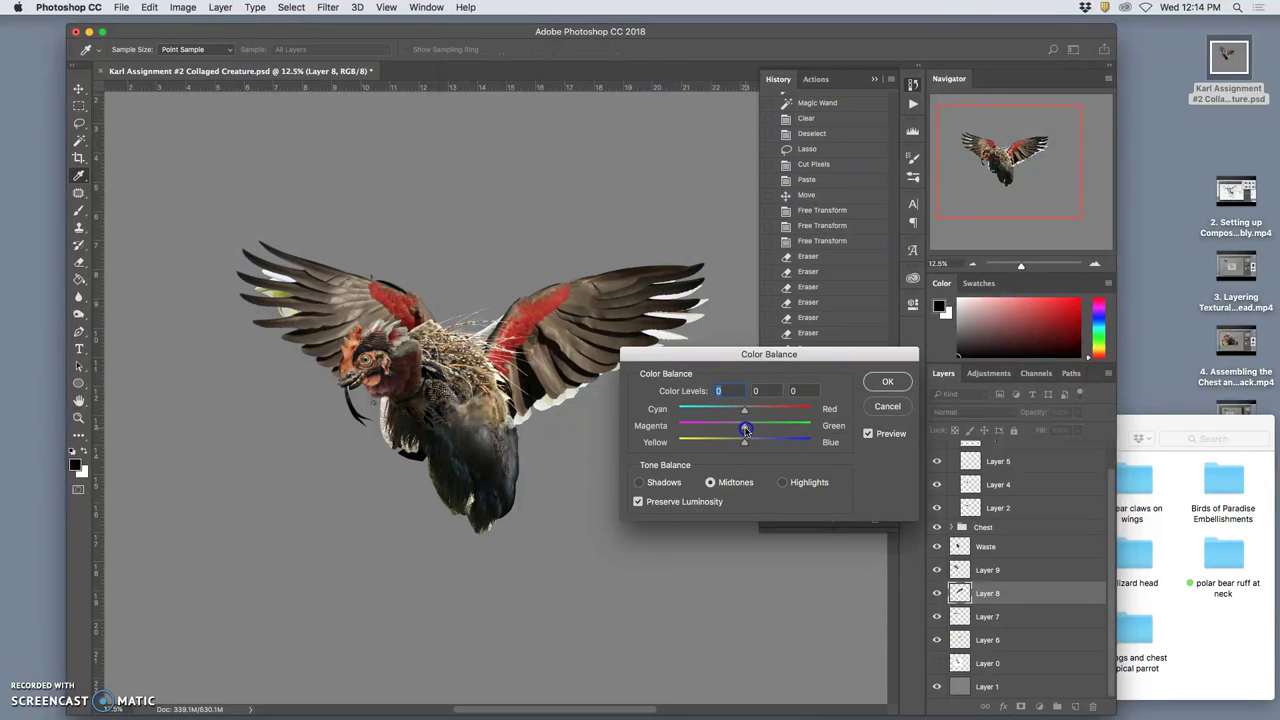
left_click_drag(744, 442, 754, 445)
left_click_drag(738, 409, 740, 410)
left_click(782, 482)
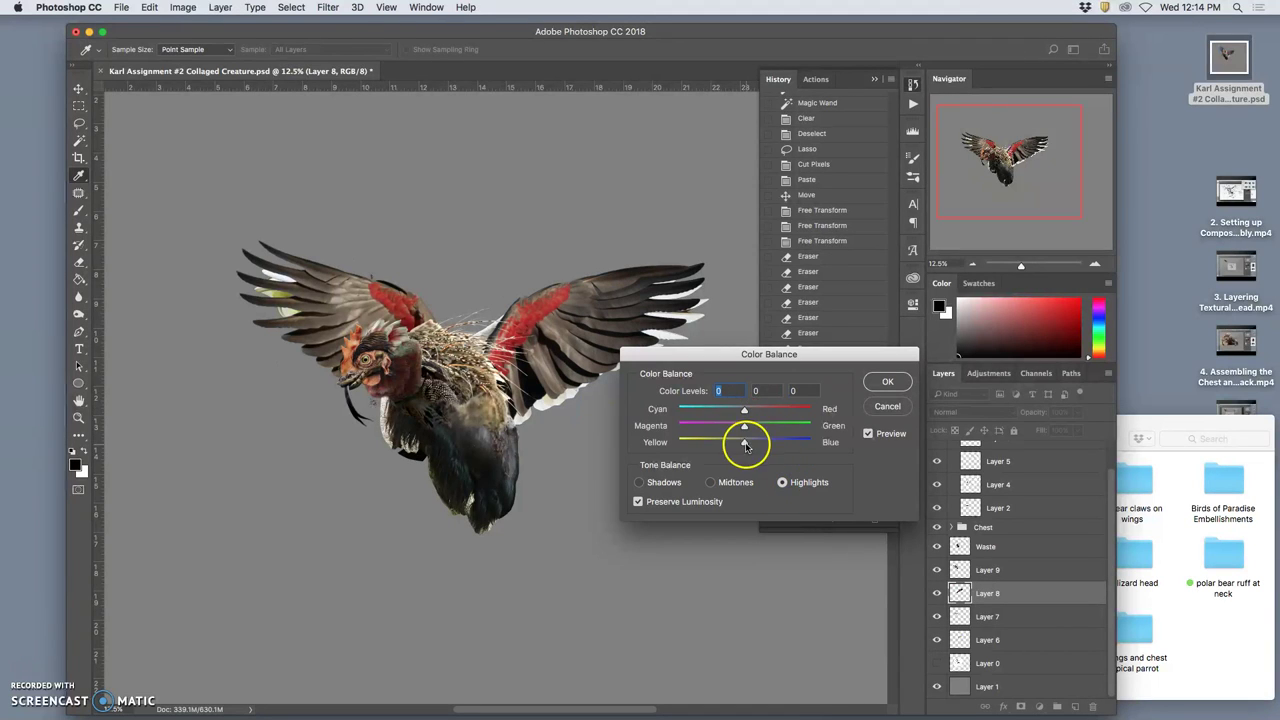
left_click_drag(744, 442, 740, 446)
left_click_drag(745, 443, 743, 443)
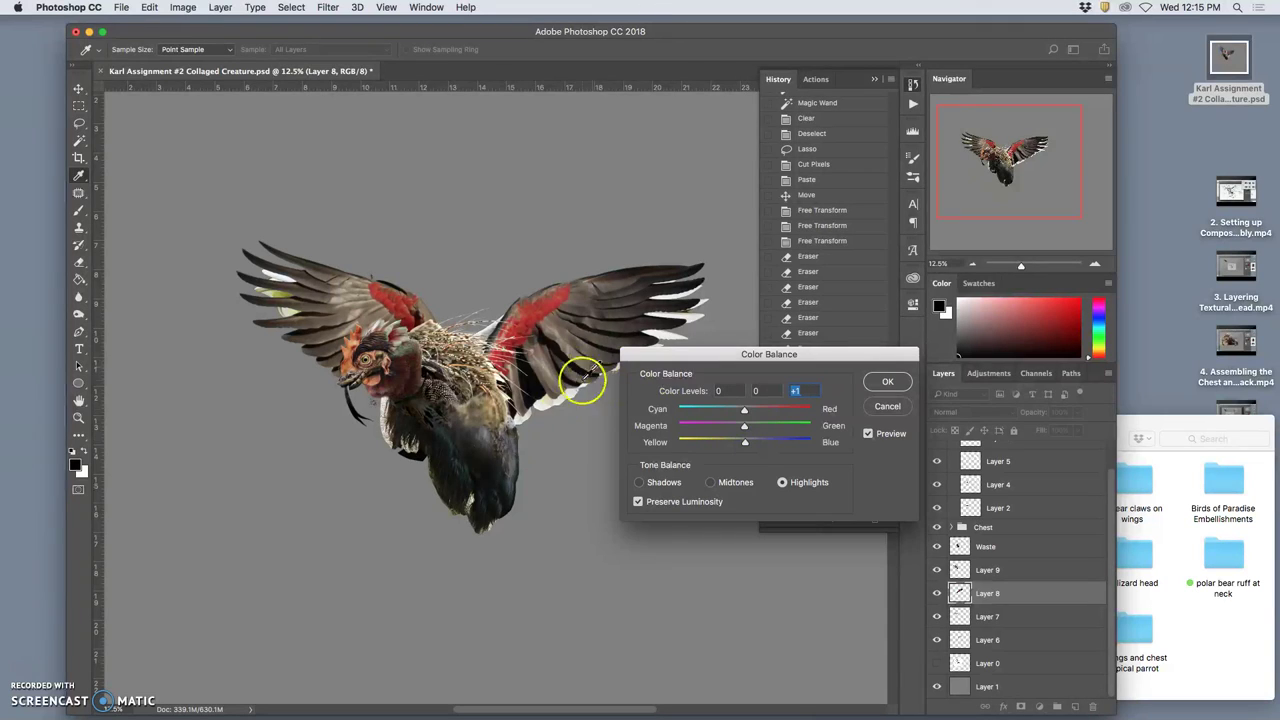
left_click(884, 382)
left_click_drag(1047, 540, 988, 618)
Step: Apply Levels to Layer 6 with midtone input 0.69 and output white 223
left_click(988, 618)
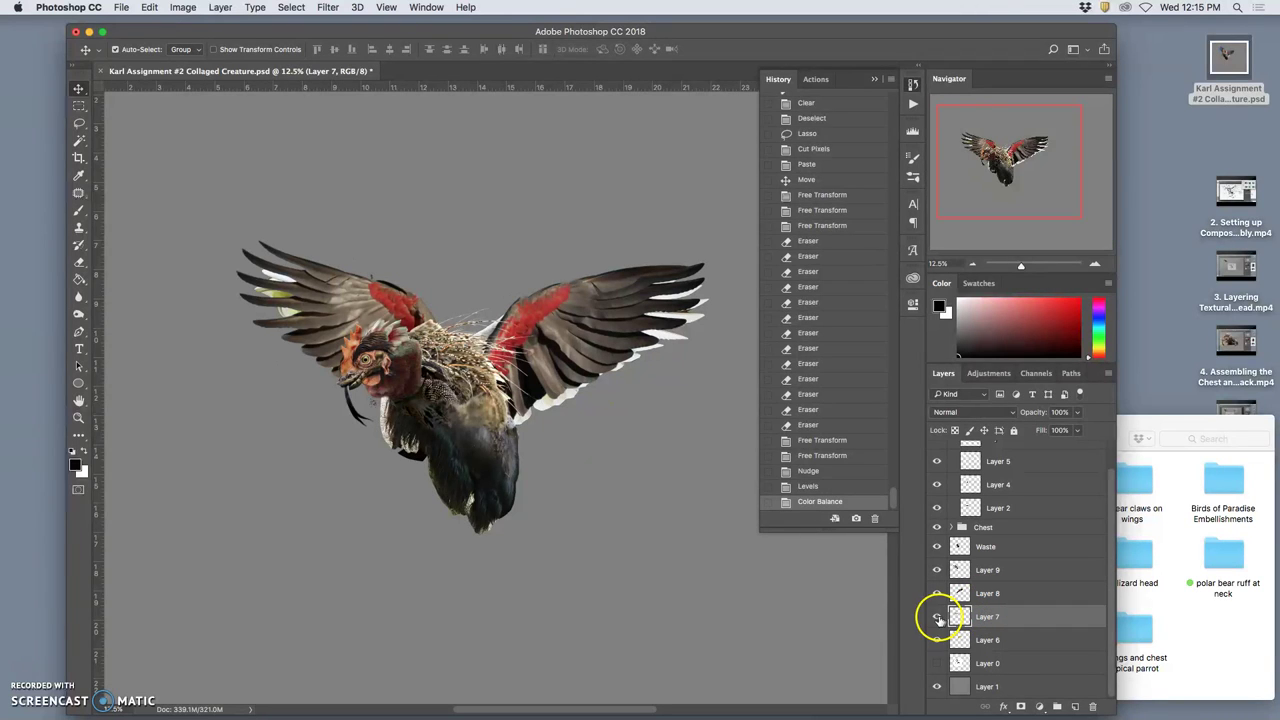
left_click(988, 645)
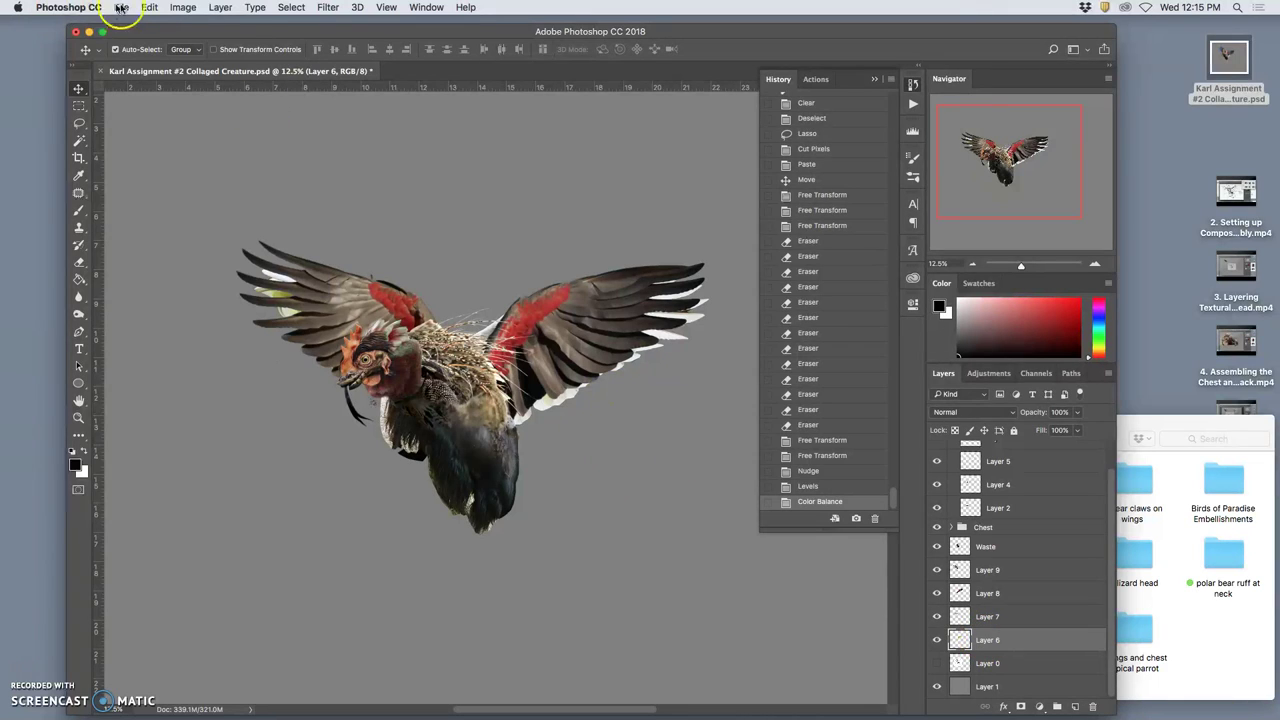
left_click(183, 7)
mouse_move(205, 44)
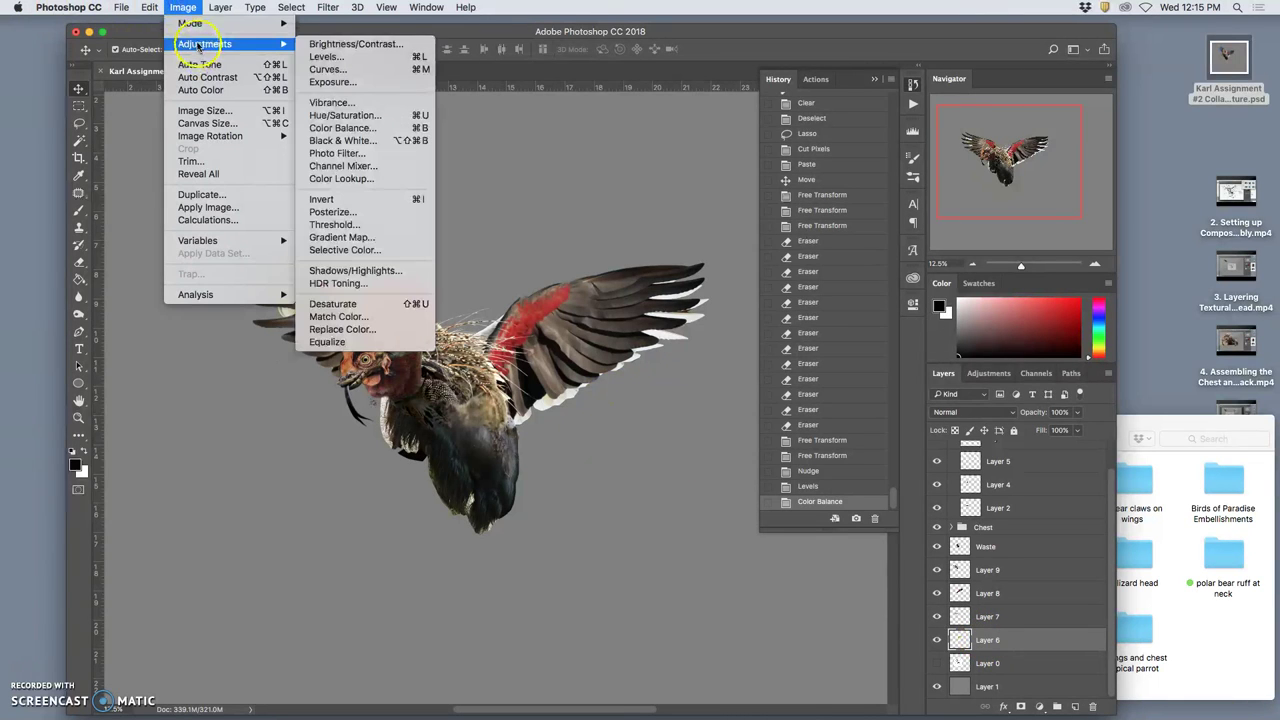
left_click(313, 57)
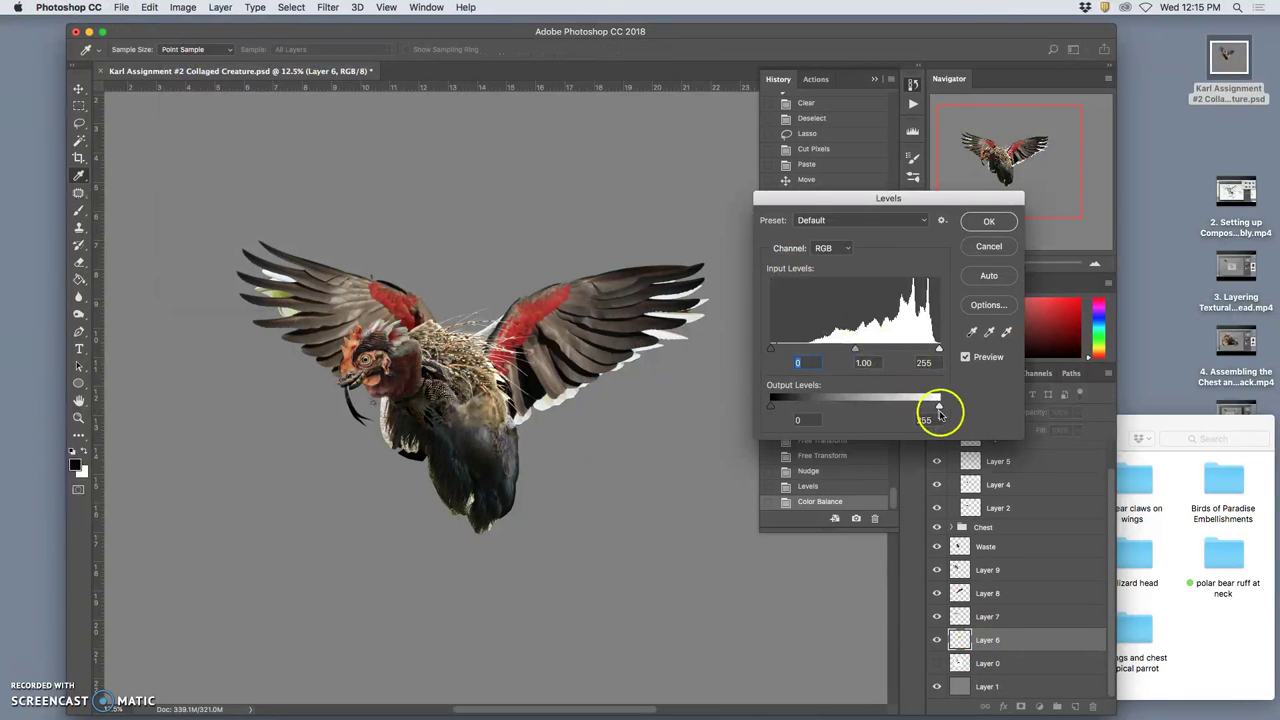
mouse_move(855, 349)
left_mouse_down()
mouse_move(907, 352)
mouse_move(875, 348)
left_mouse_up()
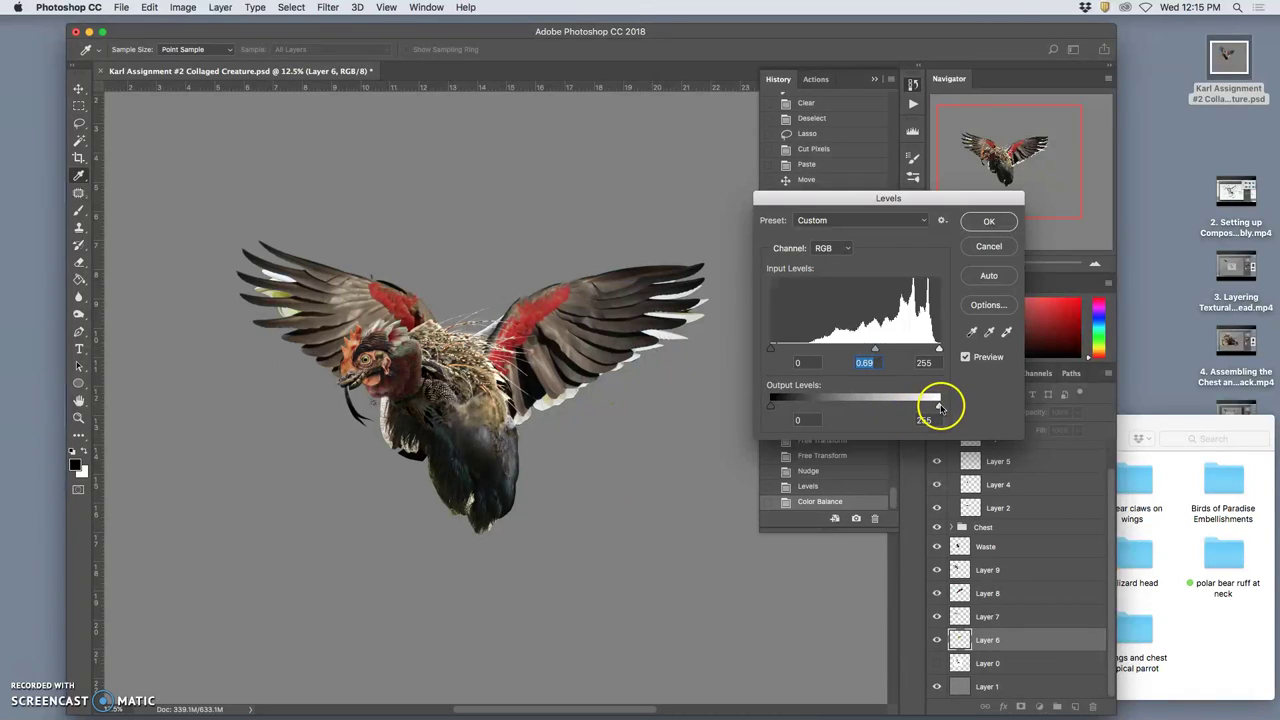
left_click_drag(920, 407, 913, 407)
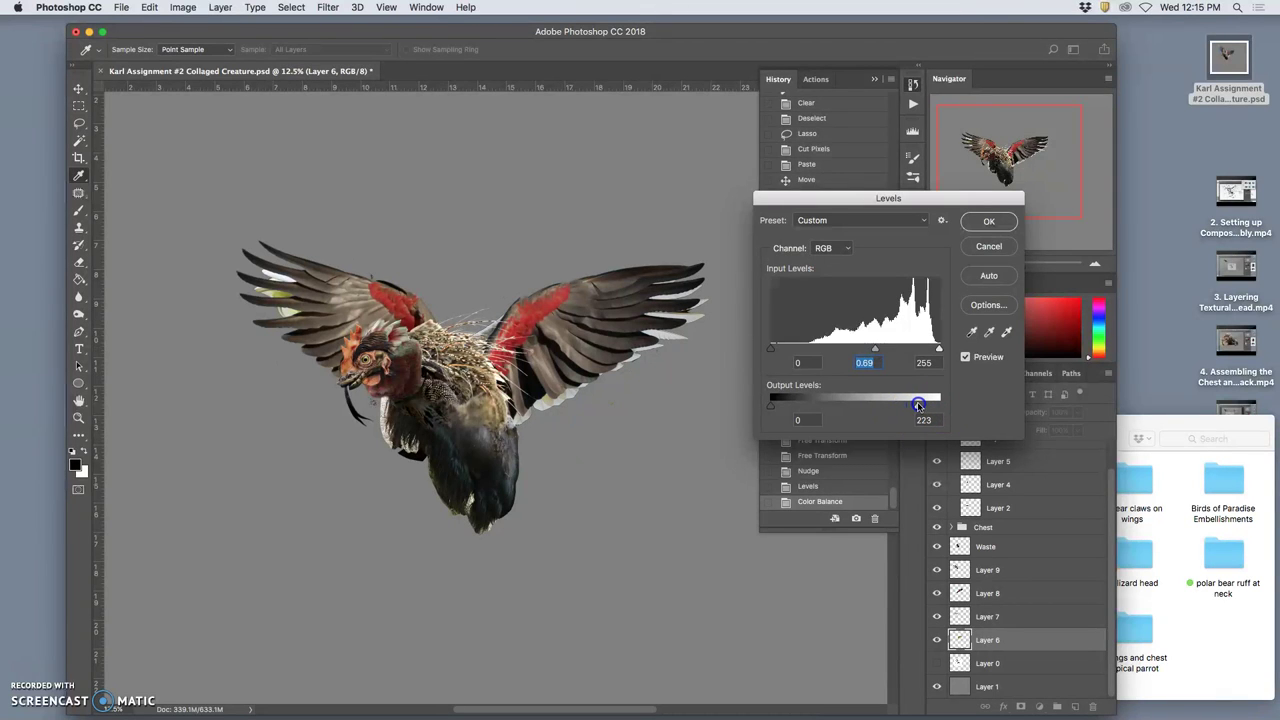
left_click(983, 224)
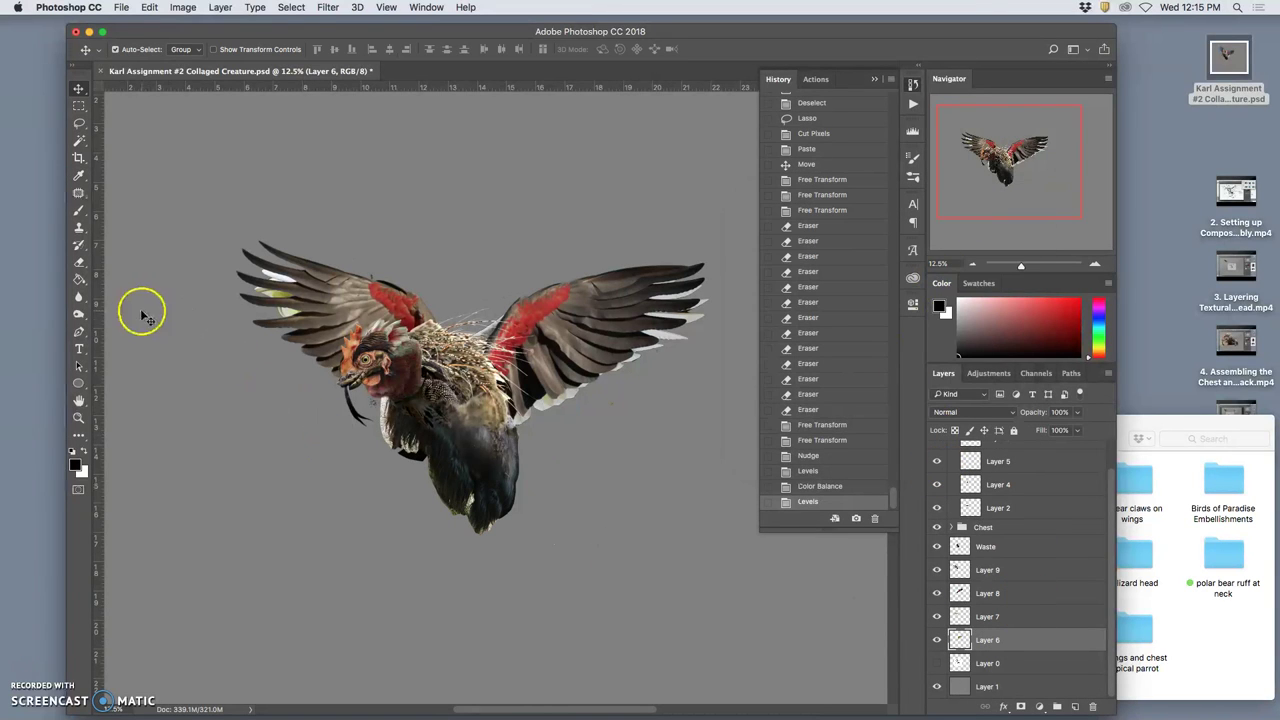
Step: Burn the right wing root and chest on Layer 6 with the Burn tool's Range set to Midtones
left_click(79, 313)
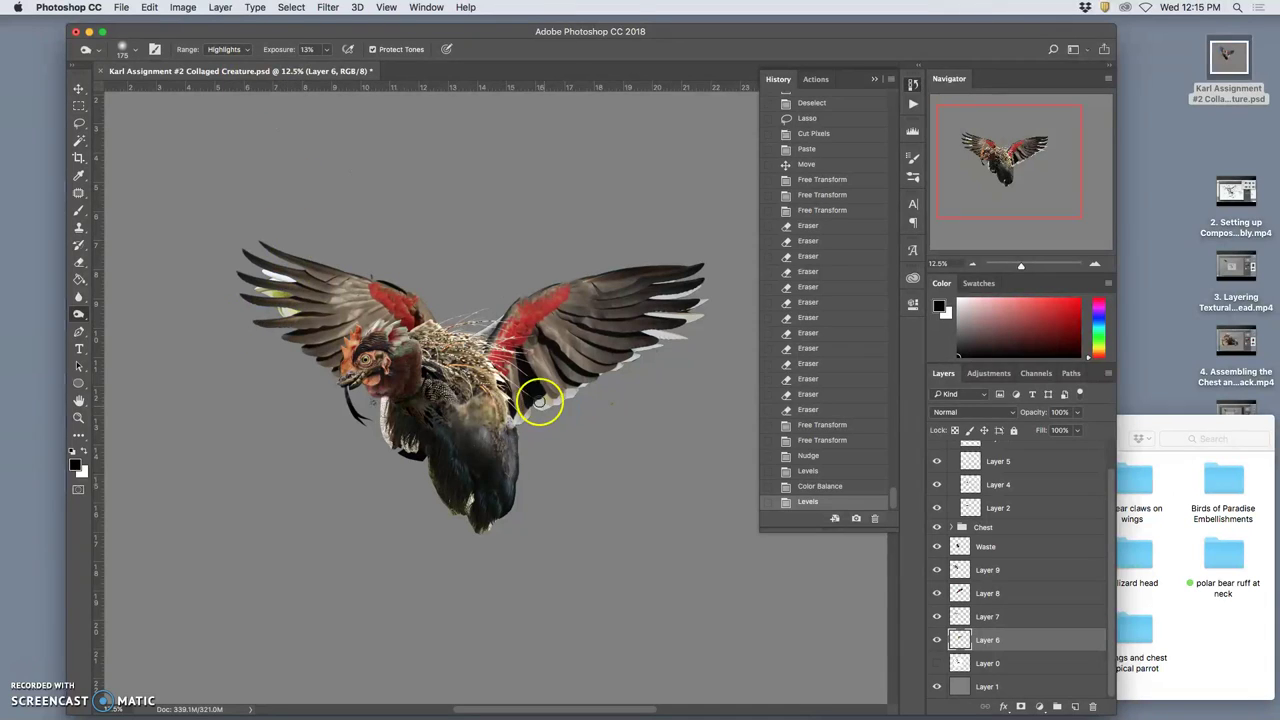
left_click(222, 49)
left_click(222, 35)
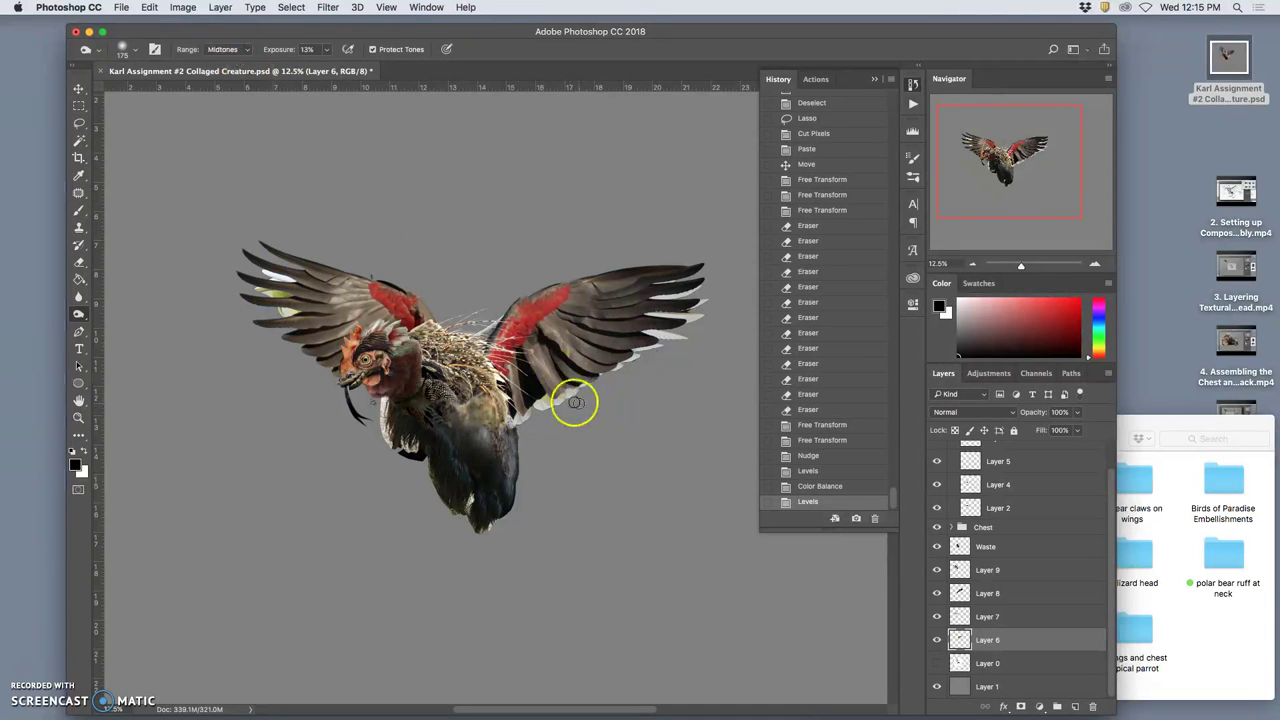
mouse_move(569, 400)
left_mouse_down()
mouse_move(536, 396)
mouse_move(564, 390)
mouse_move(598, 352)
left_mouse_up()
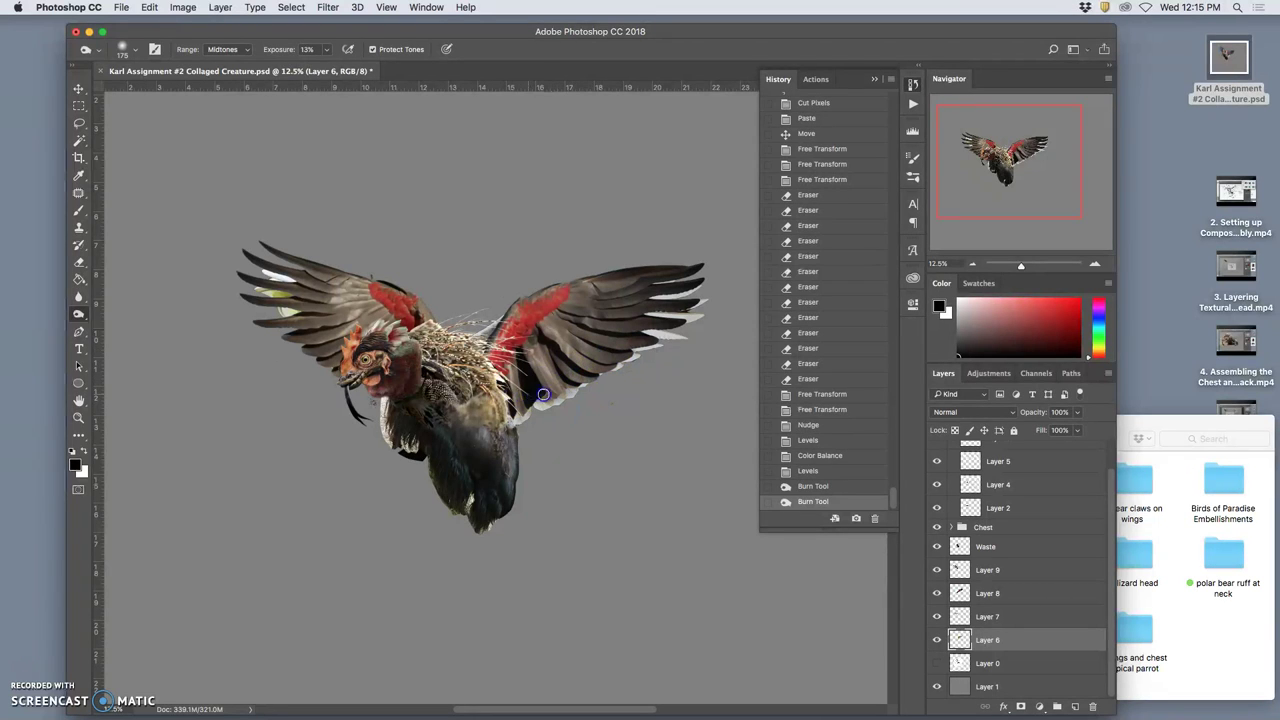
mouse_move(507, 337)
left_mouse_down()
mouse_move(472, 349)
mouse_move(501, 326)
mouse_move(465, 352)
mouse_move(504, 320)
mouse_move(448, 355)
mouse_move(490, 340)
left_mouse_up()
mouse_move(470, 348)
left_mouse_down()
mouse_move(498, 330)
mouse_move(490, 345)
left_mouse_up()
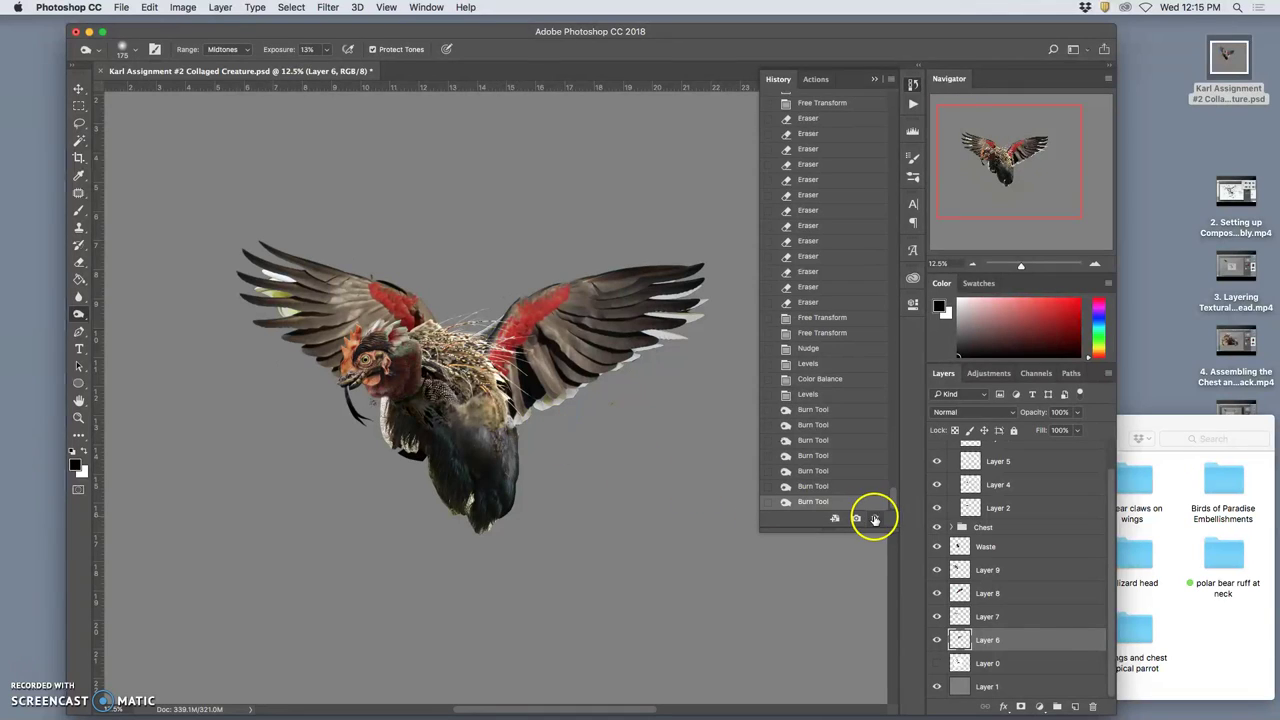
left_click(940, 619)
Step: Apply Levels to Layer 7, darkening its midtones
left_click(985, 616)
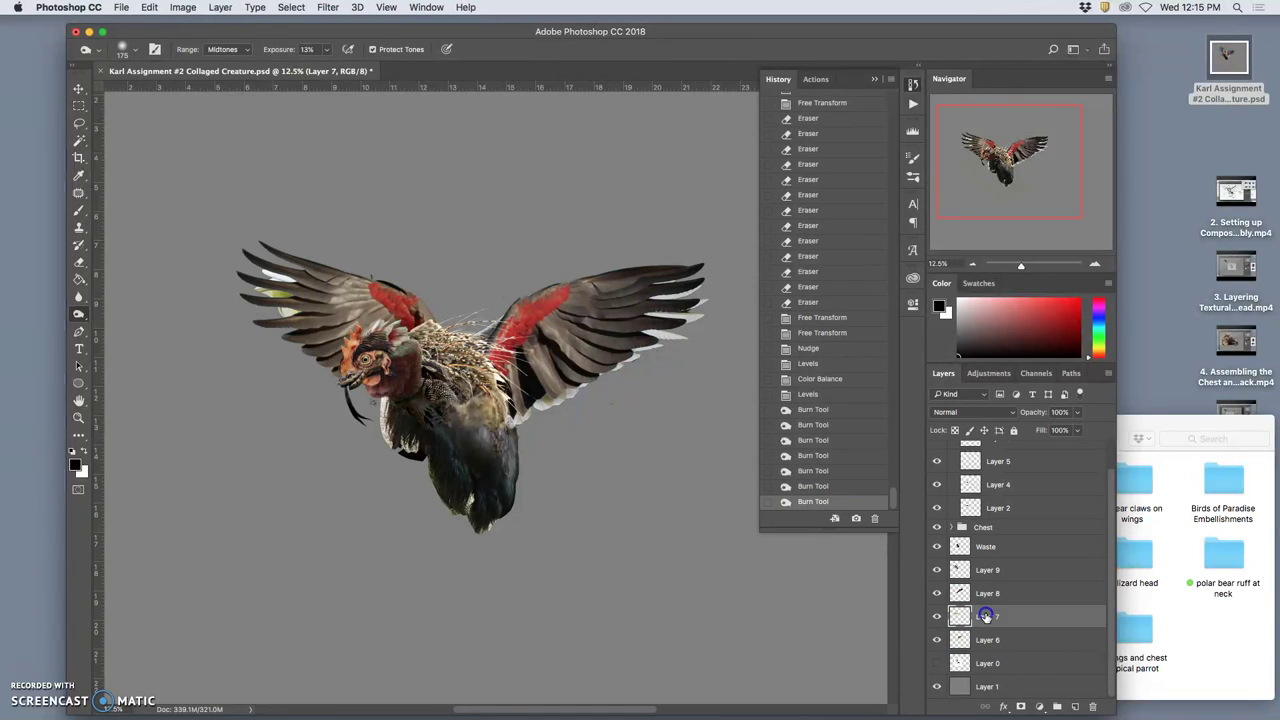
left_click(183, 8)
mouse_move(270, 44)
left_click(316, 56)
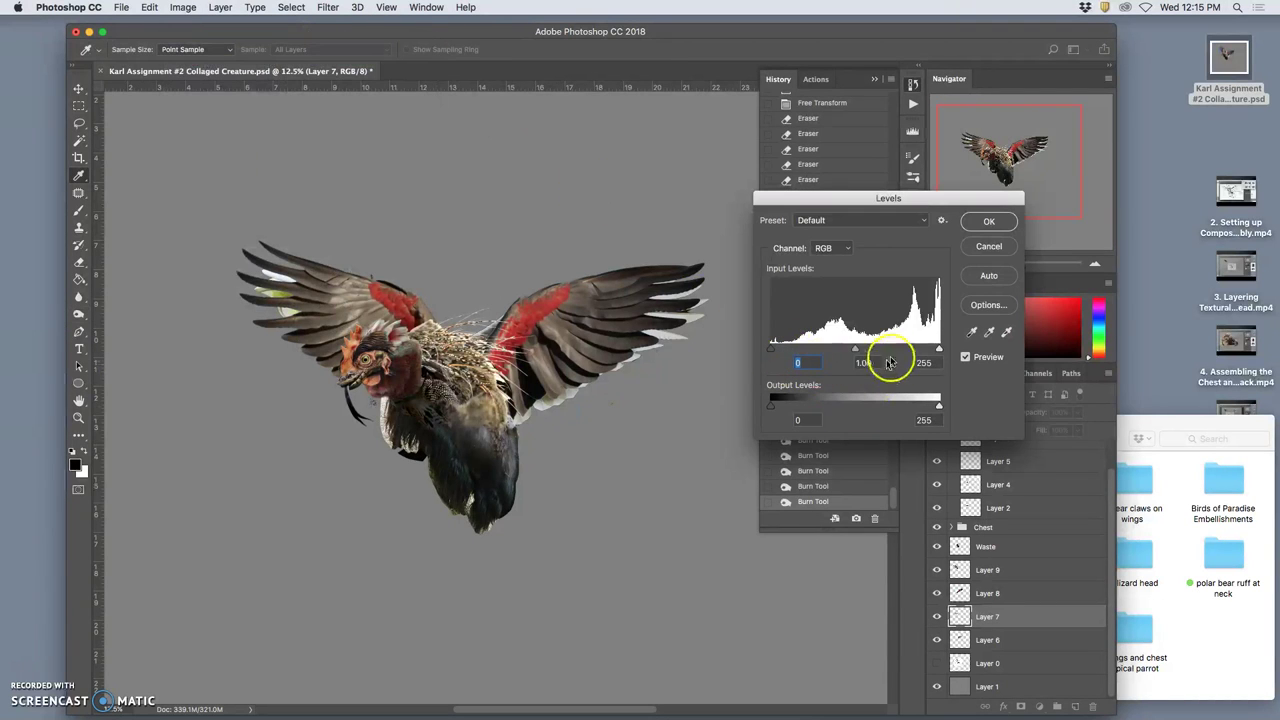
left_click_drag(858, 350, 872, 350)
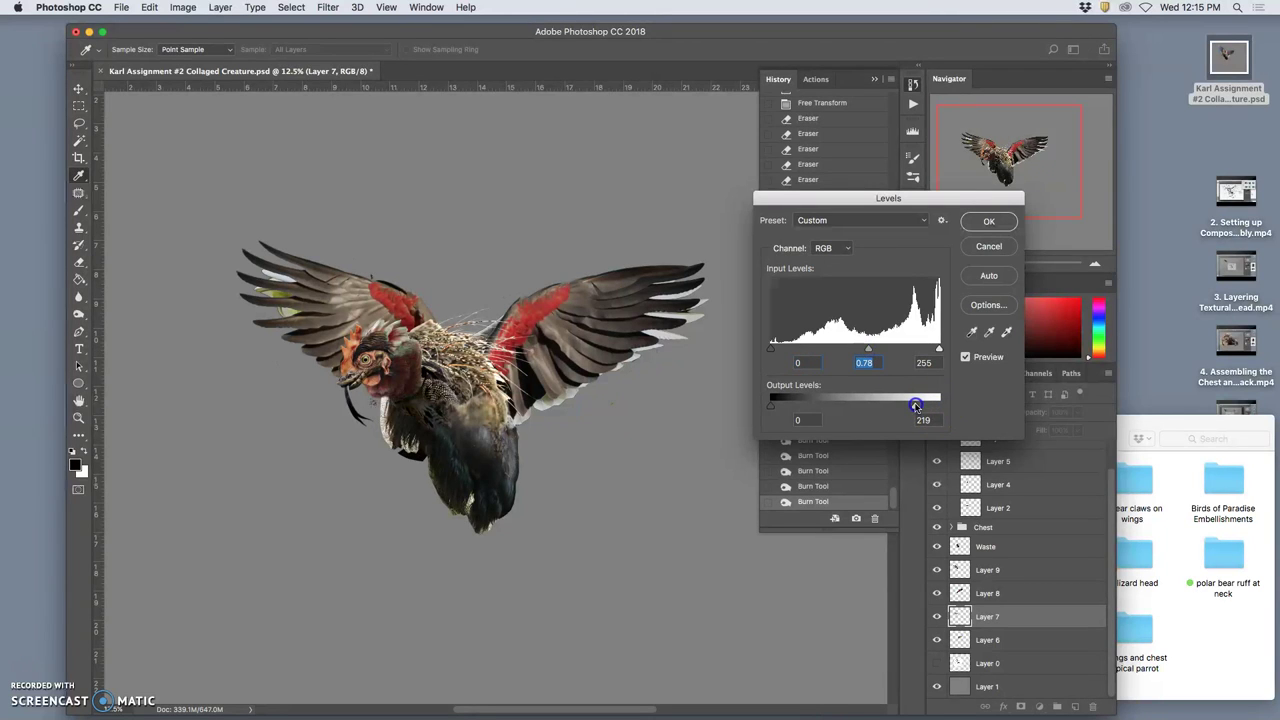
left_click(988, 221)
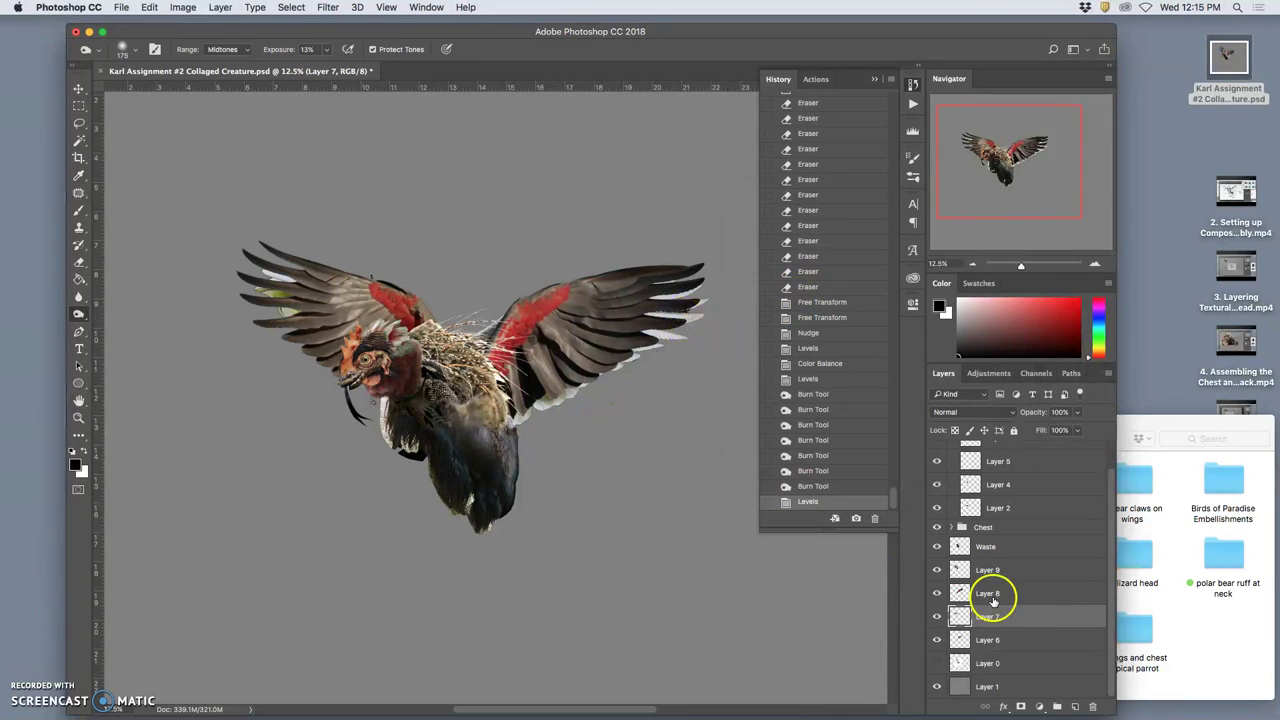
Step: Lasso and delete the strip of Layer 7 overlapping the chicken's head, then deselect
left_click(936, 617)
left_click(937, 617)
left_click(79, 123)
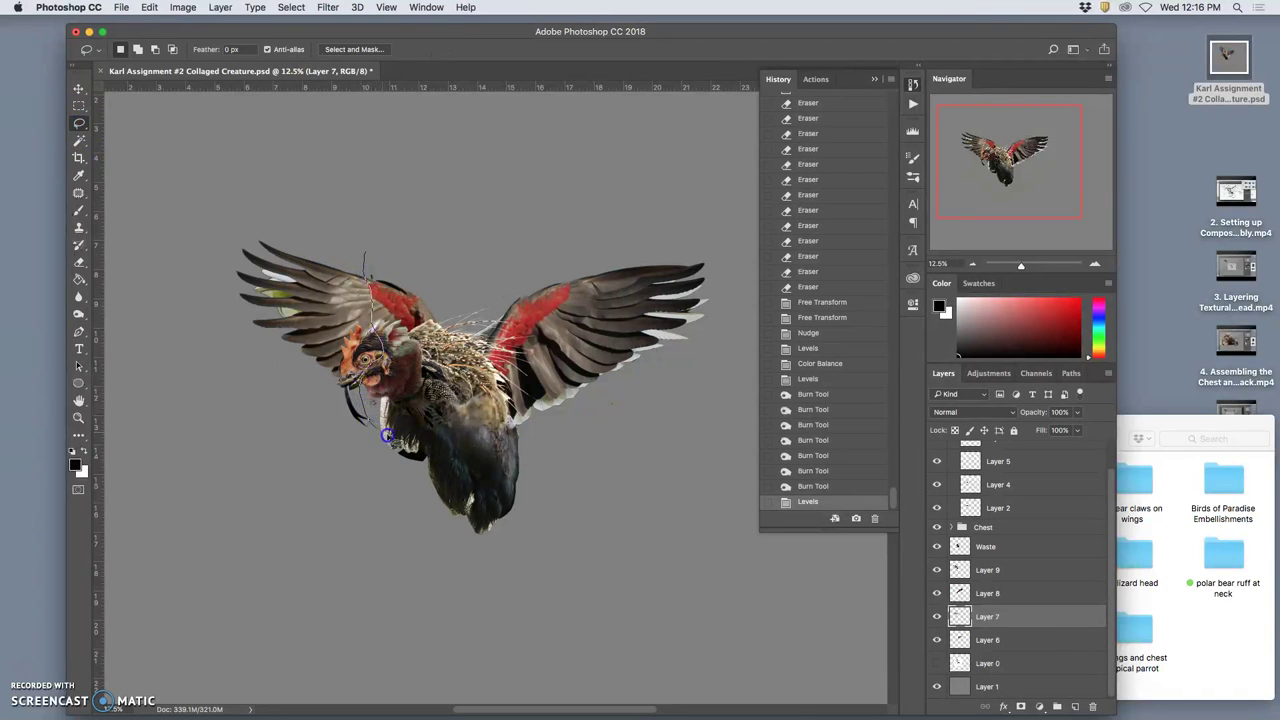
mouse_move(397, 438)
left_mouse_down()
mouse_move(446, 392)
mouse_move(430, 283)
left_mouse_up()
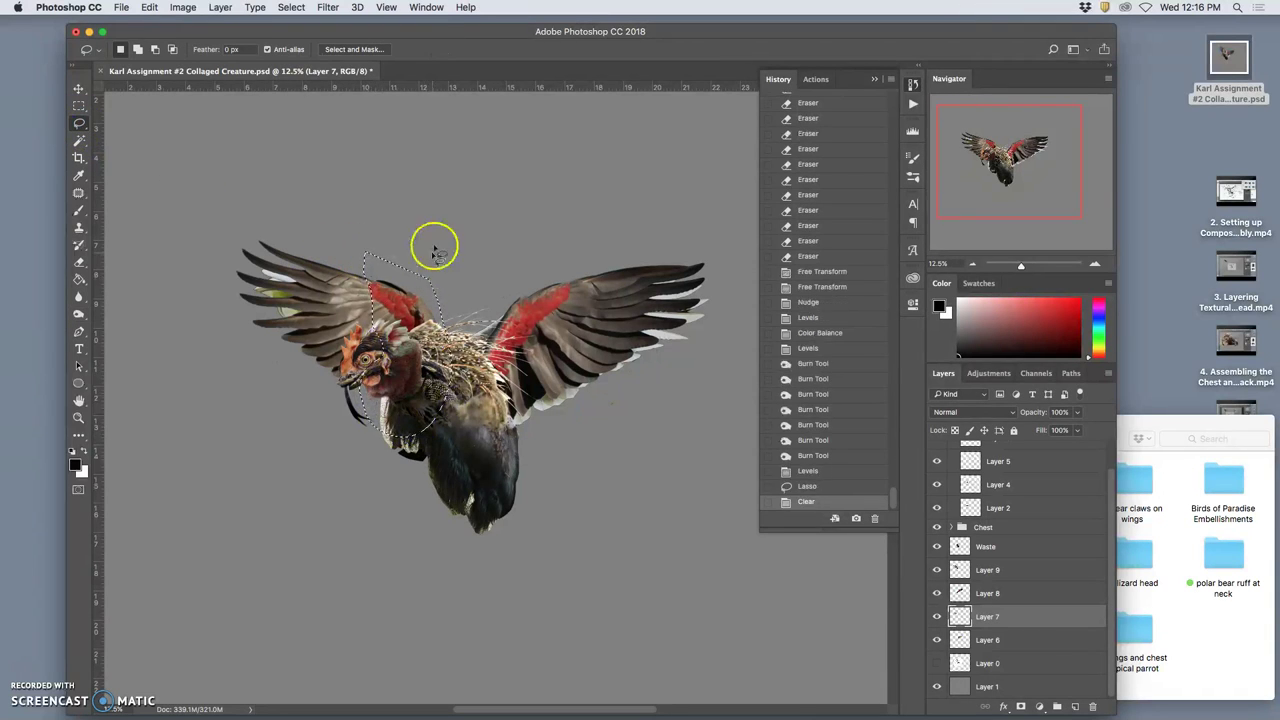
left_click(437, 233)
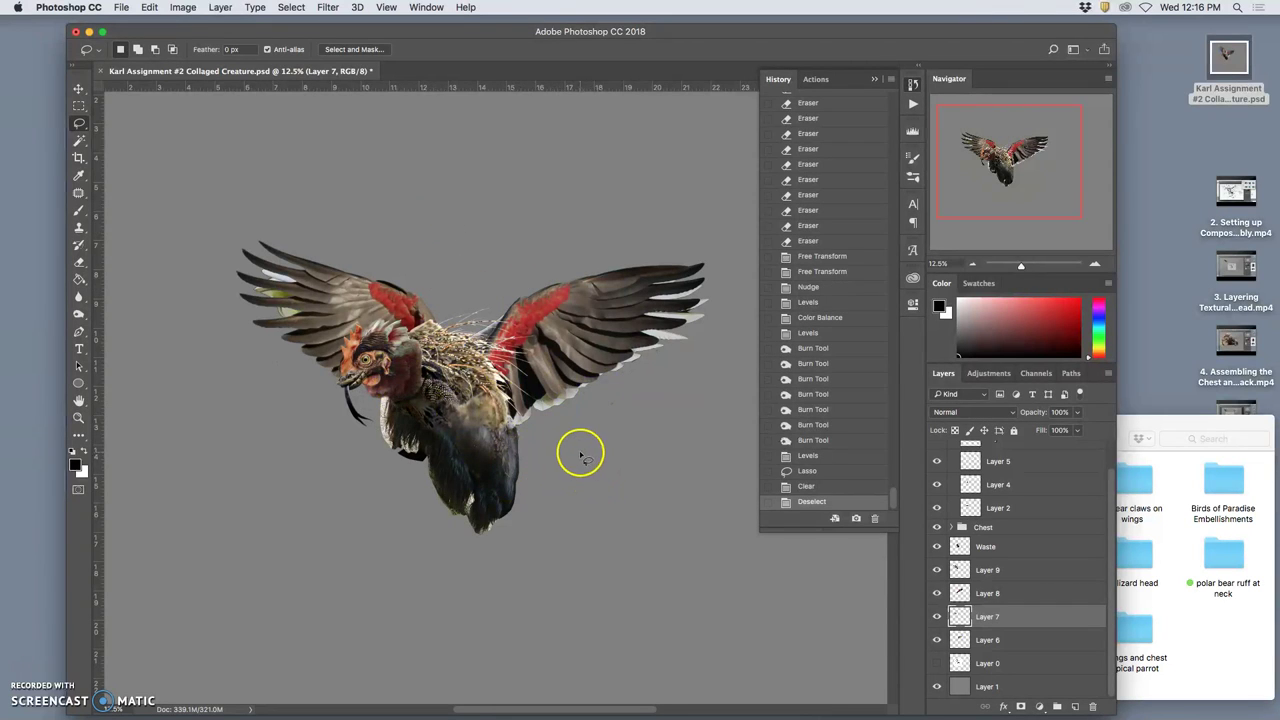
scroll(578, 455, "right", 3)
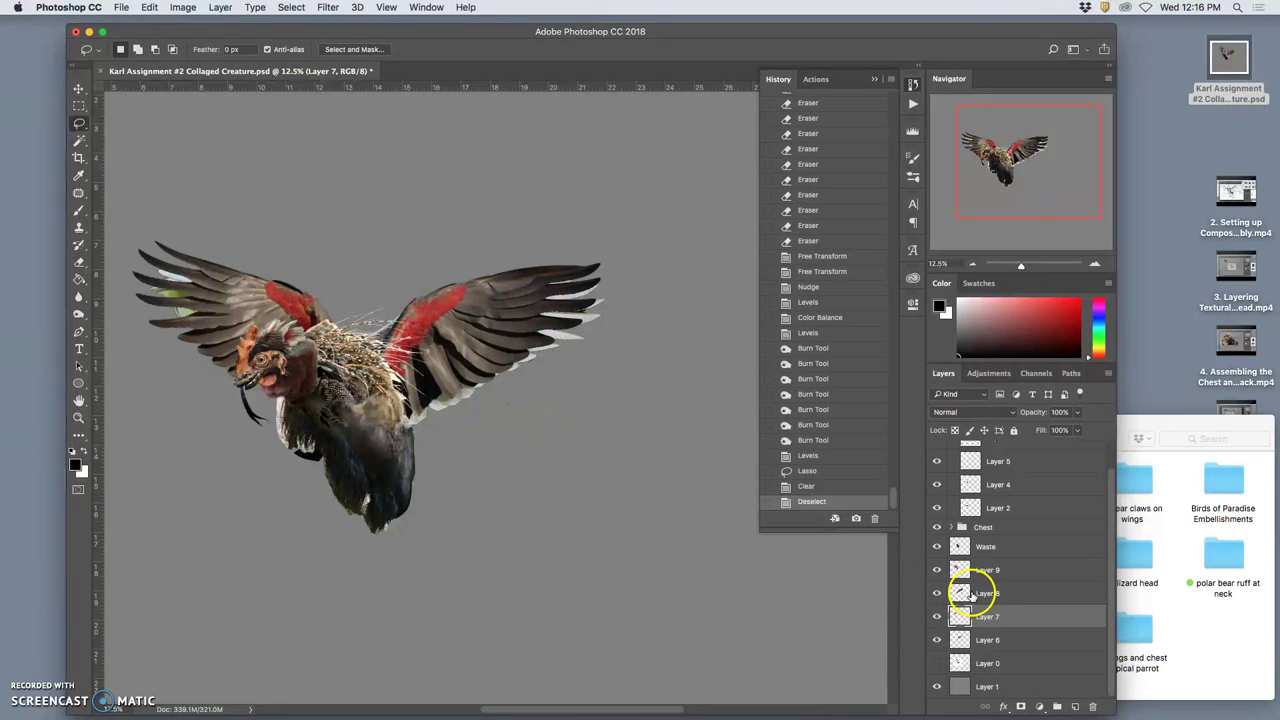
Step: Hide and show Layer 8 twice to compare the wing with and without it
left_click(938, 593)
left_click(938, 593)
left_click(938, 593)
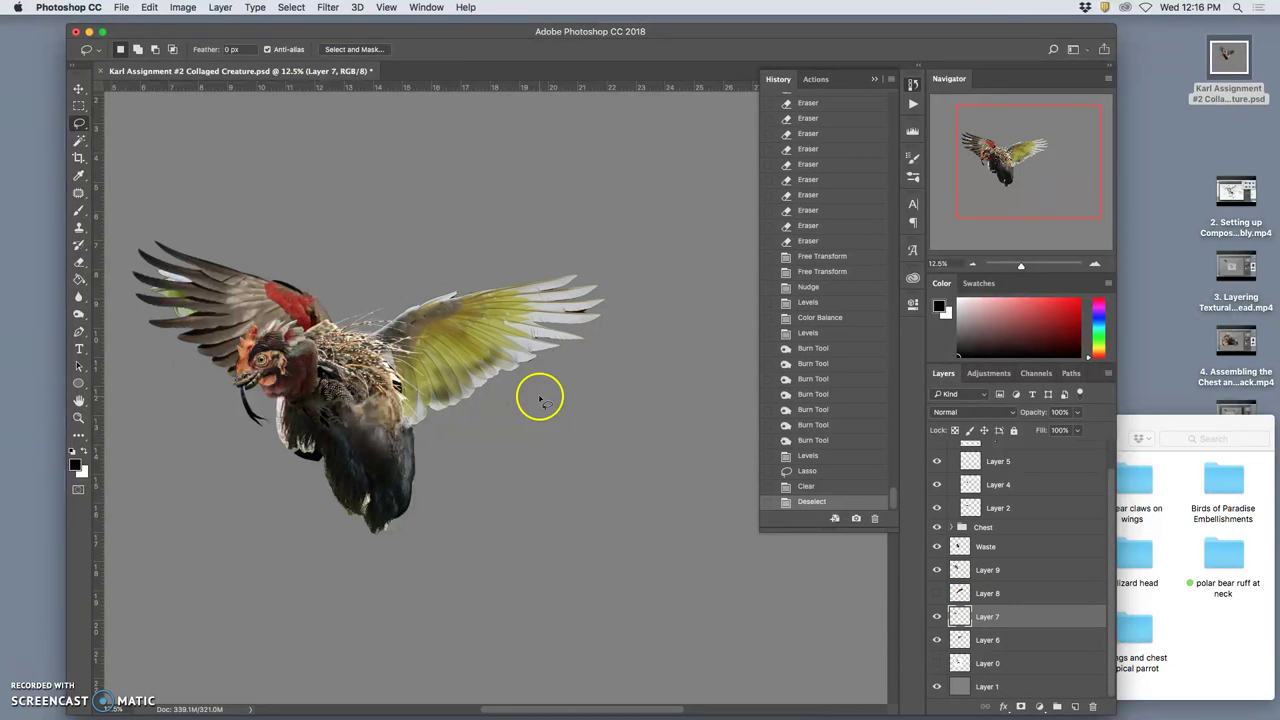
left_click(938, 593)
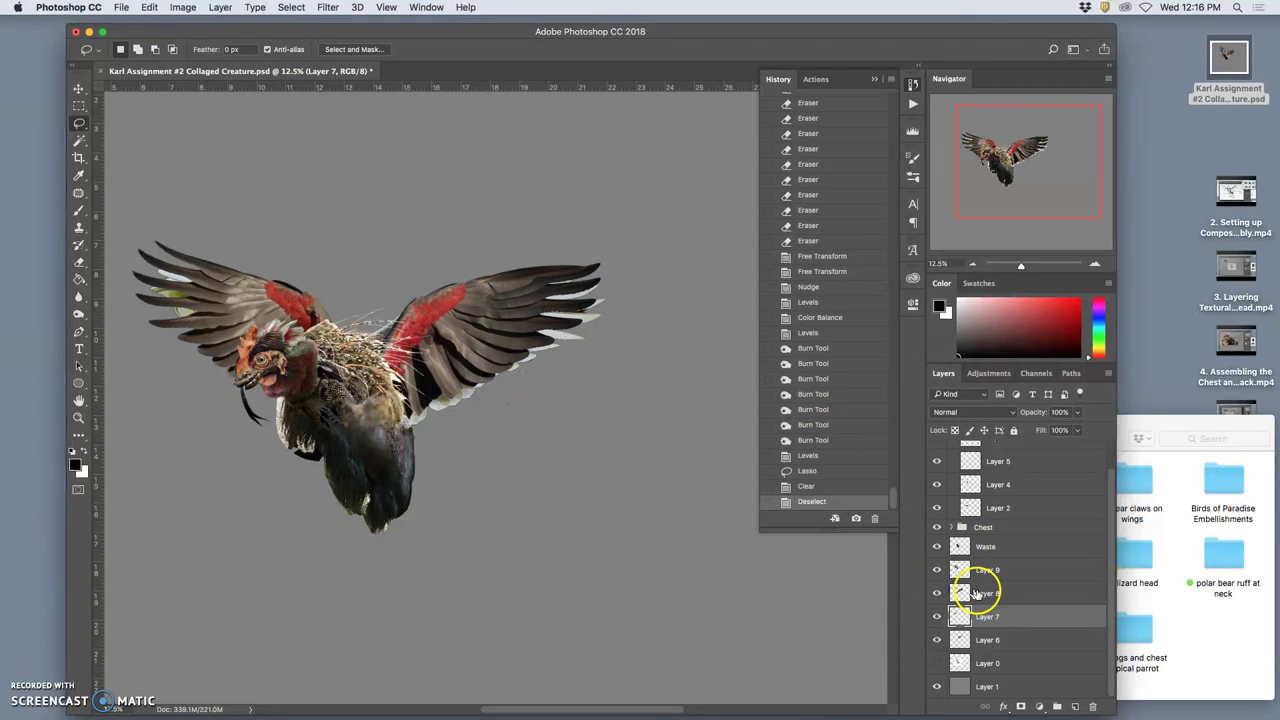
Step: Bring Layer 8 above the Chest group, zooming in and out to check the shoulder join
left_click(986, 594)
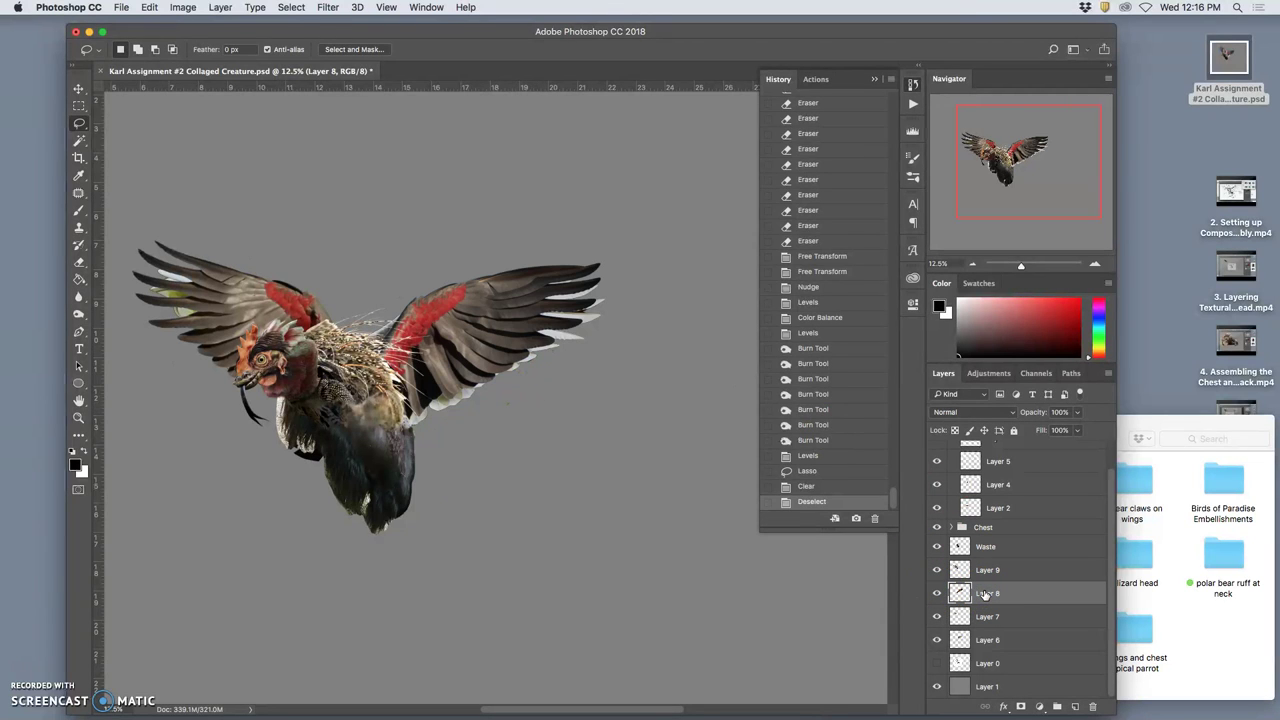
key("super+bracketright")
key("super+bracketright")
key("super+bracketright")
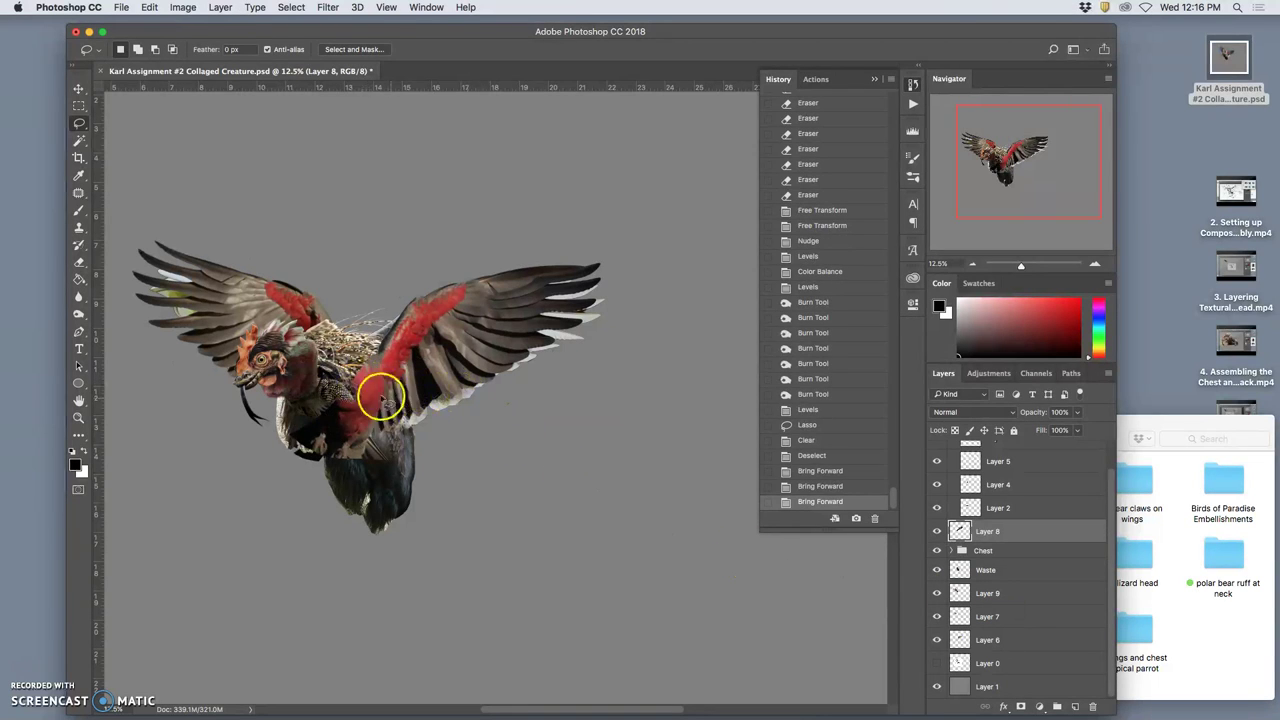
scroll(380, 400, "left", 2)
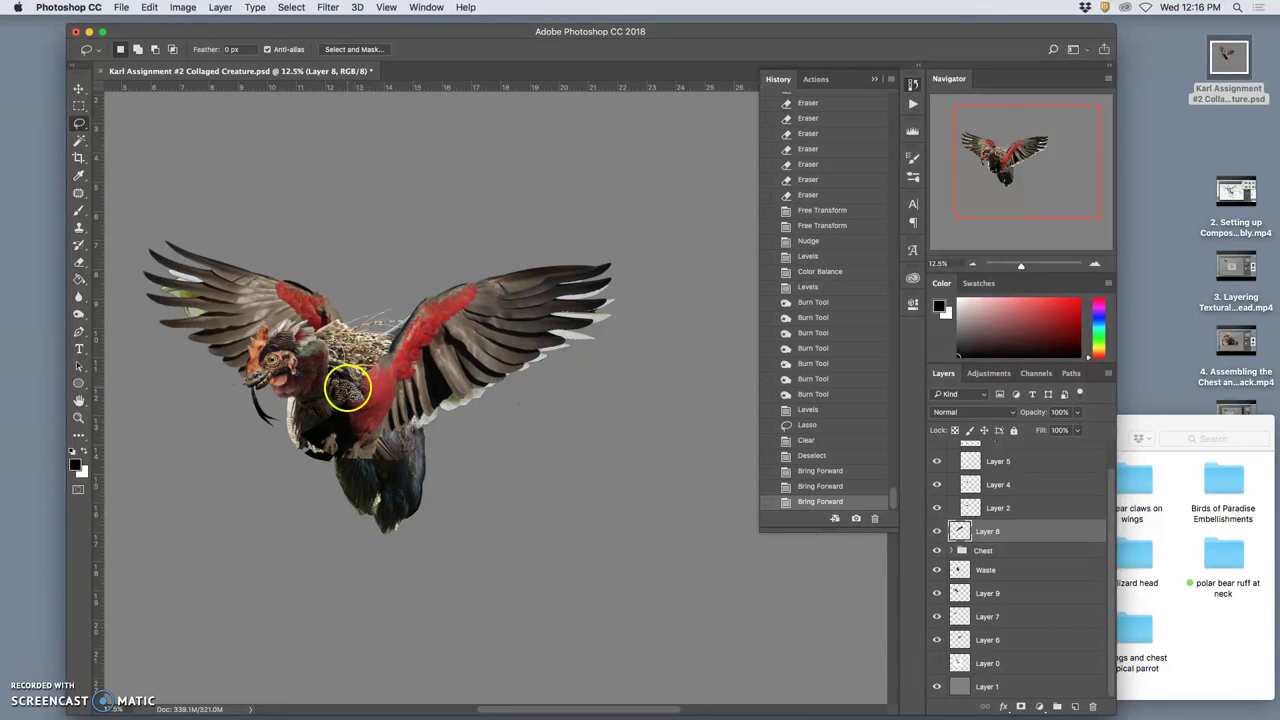
key("super+minus")
key("super+equal")
key("super+equal")
key("super+equal")
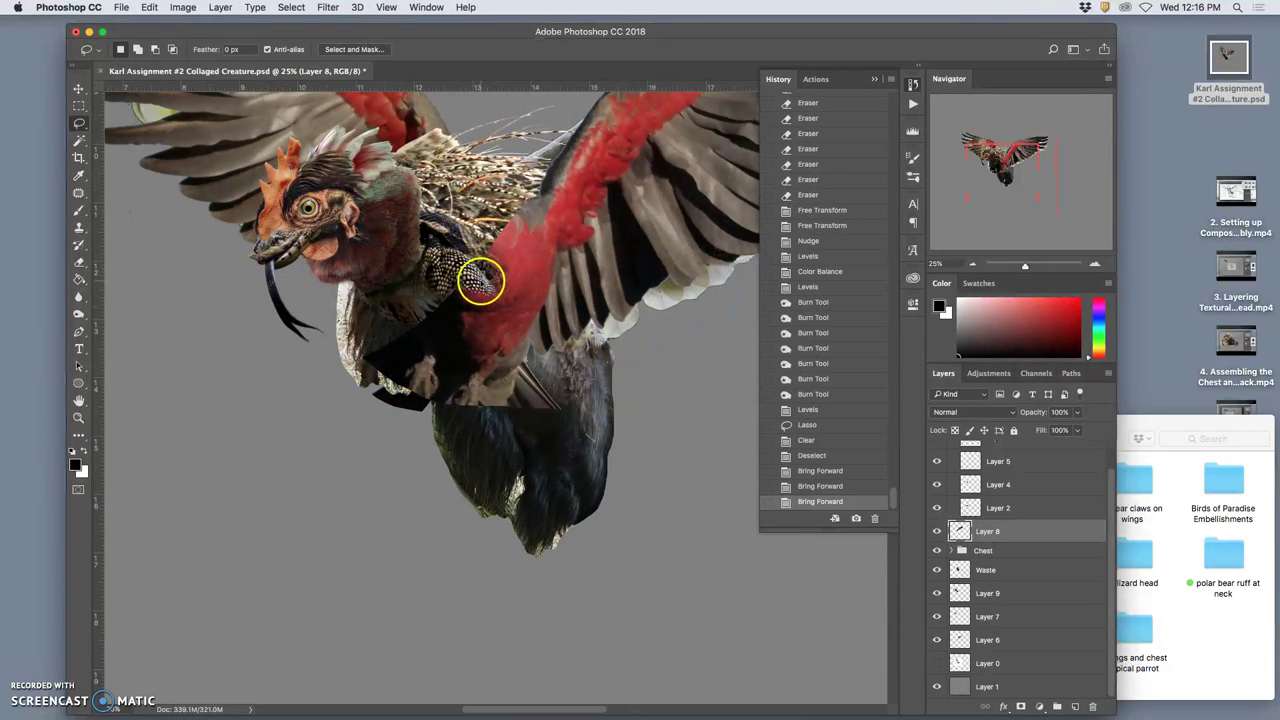
key("super+minus")
key("super+minus")
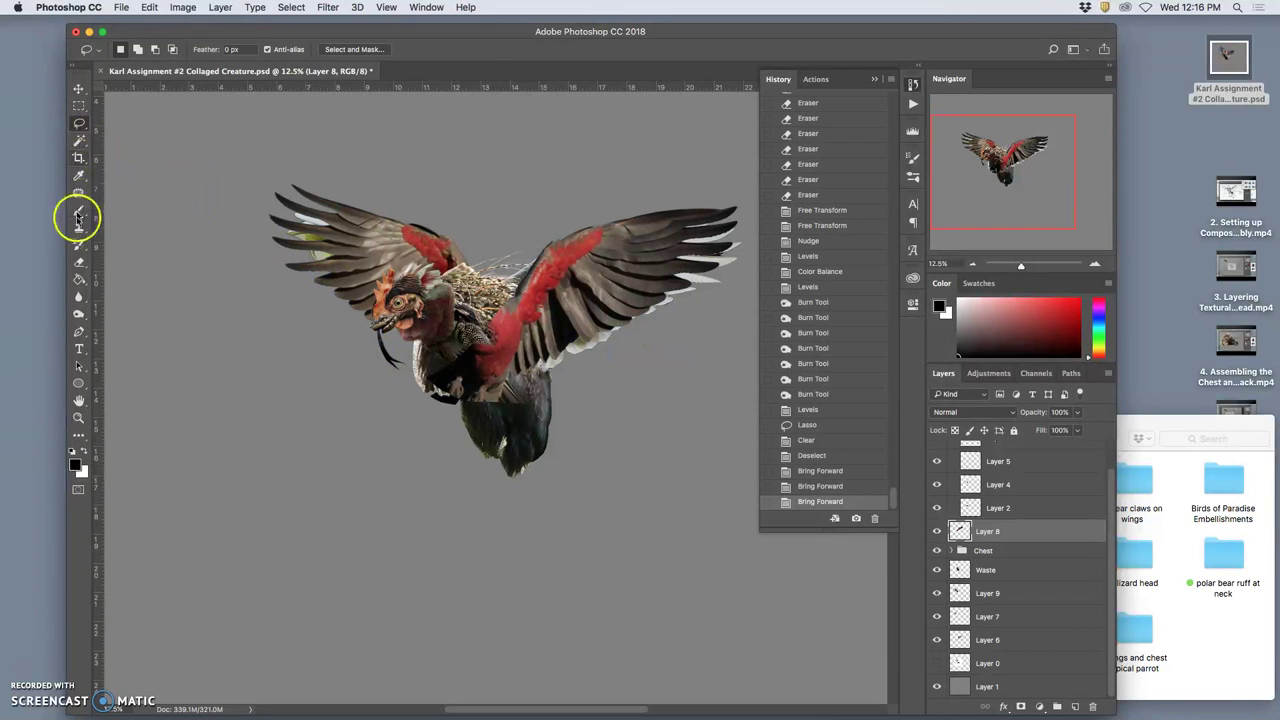
Step: Erase the Layer 8 wing over the chest with the Eraser at 100% opacity
left_click(82, 259)
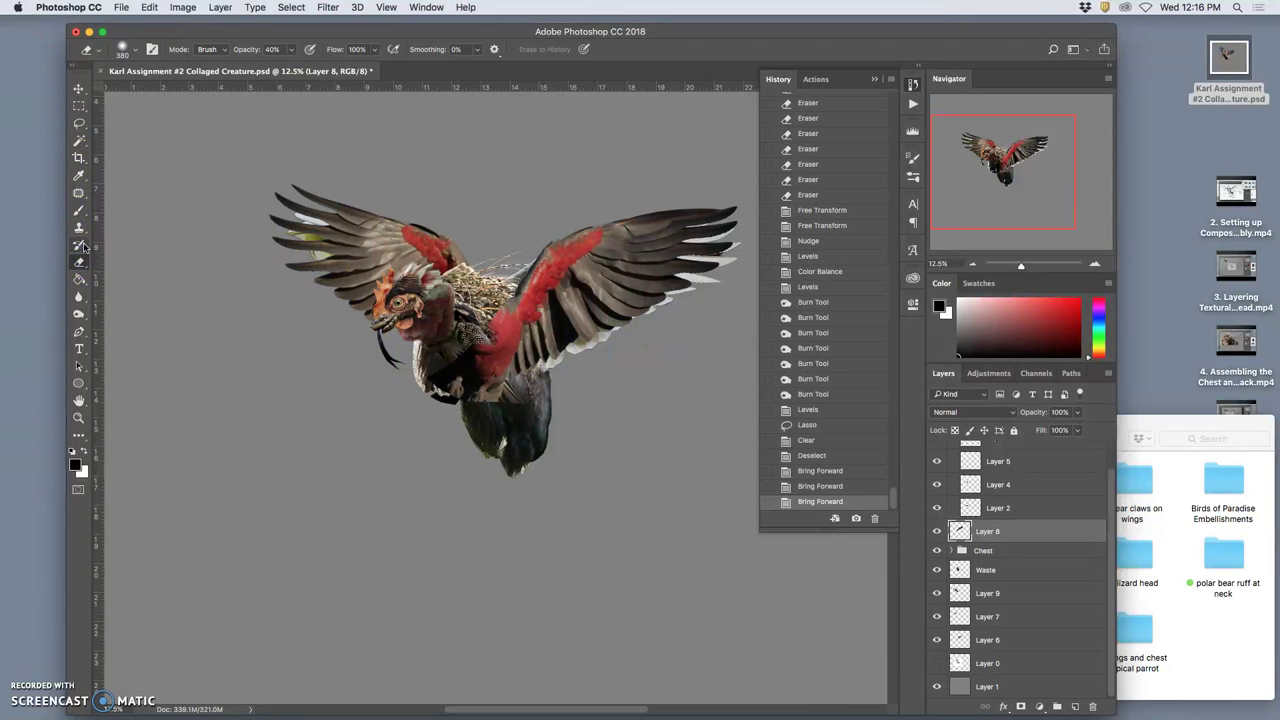
left_click(291, 49)
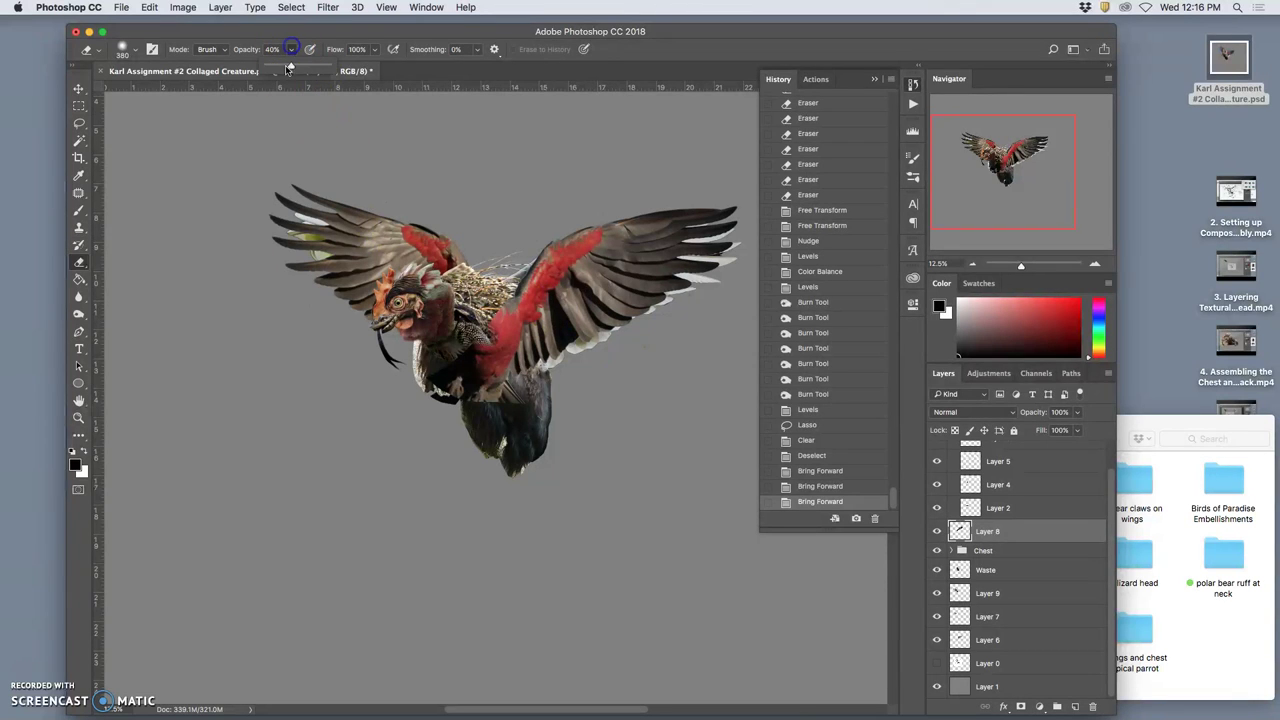
left_click(422, 400)
mouse_move(446, 388)
left_mouse_down()
mouse_move(457, 418)
mouse_move(490, 421)
left_mouse_up()
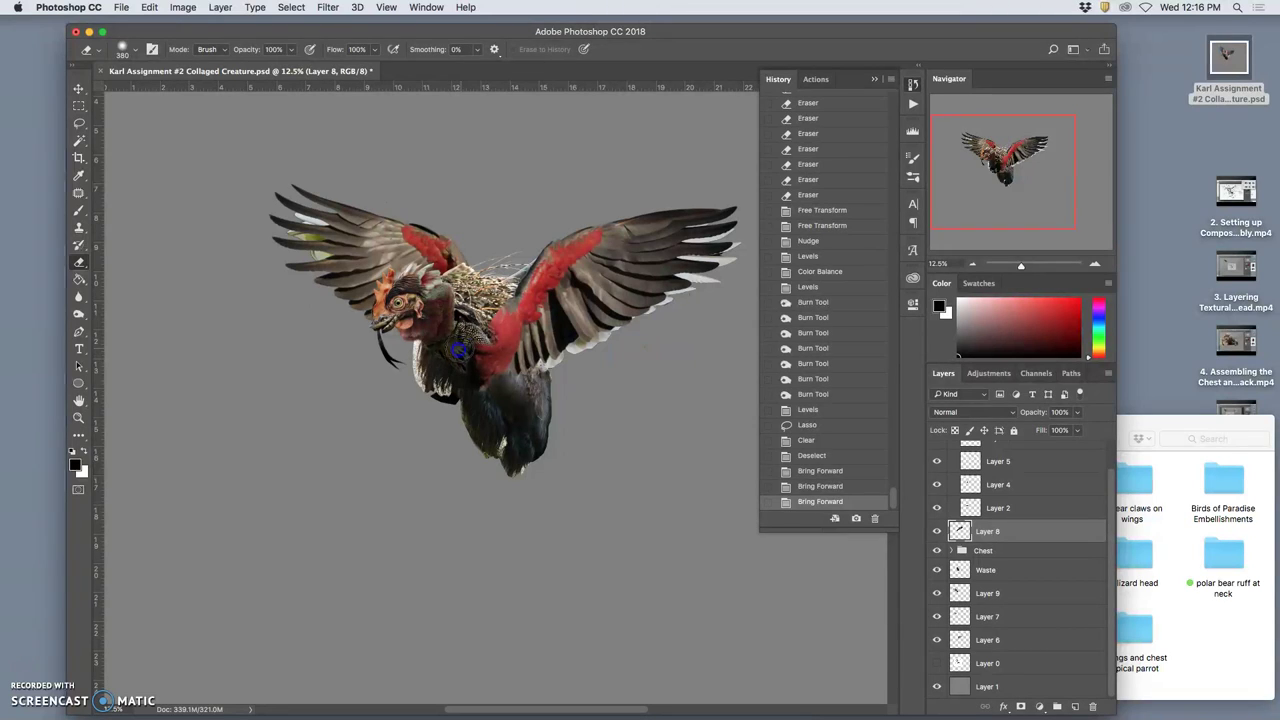
left_click_drag(455, 365, 460, 340)
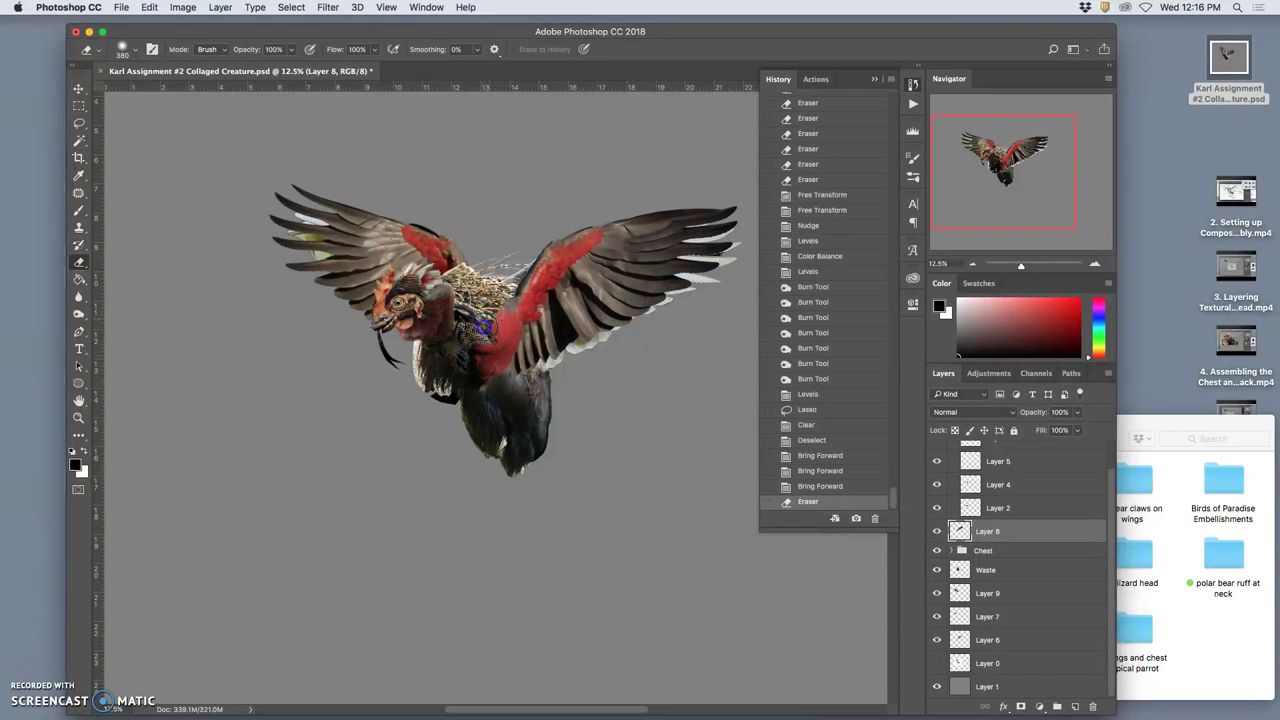
left_click_drag(492, 300, 476, 338)
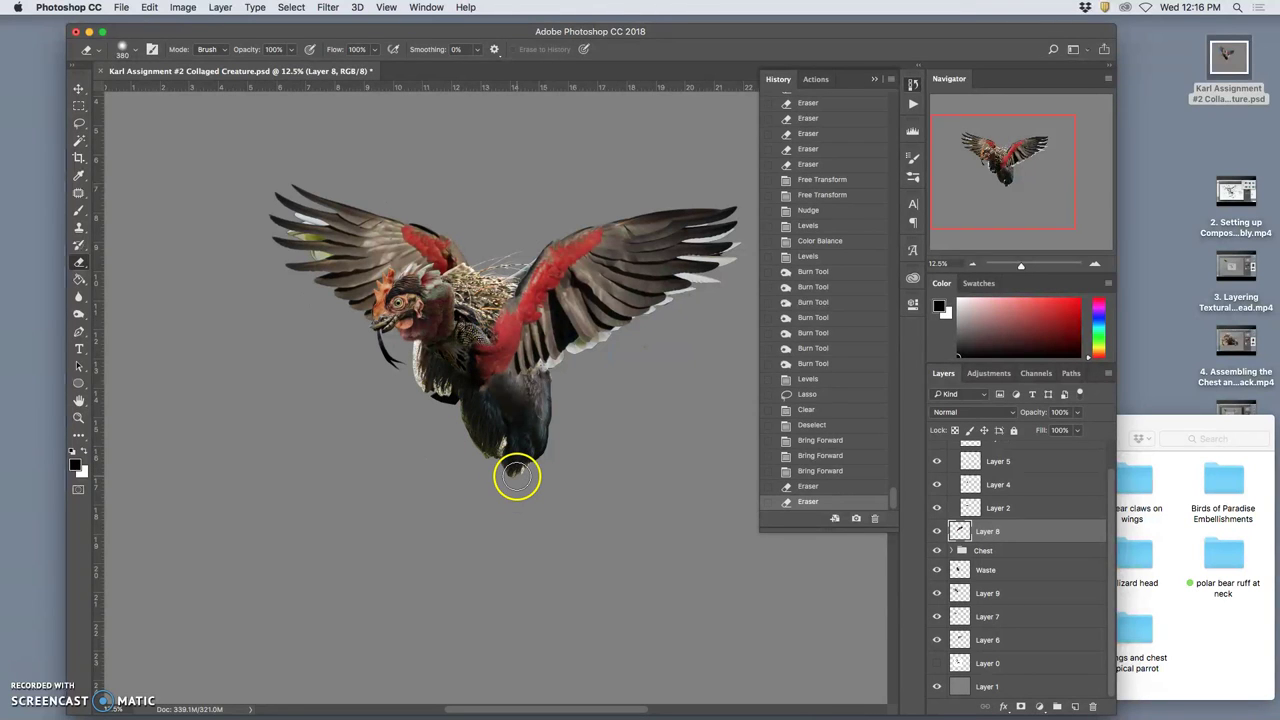
Step: Warp the Layer 8 wing, bending its shoulder toward the neck and reshaping its upper area
key("ctrl+t")
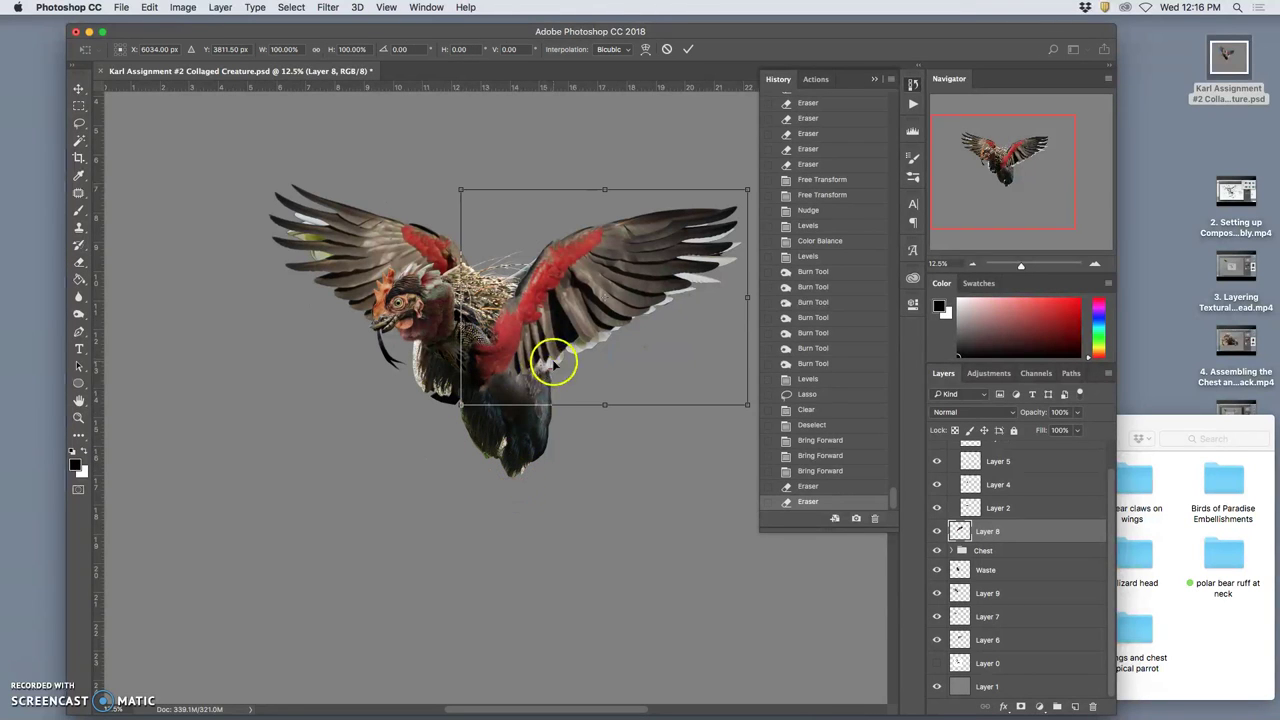
right_click(553, 362)
left_click(580, 443)
left_click_drag(499, 358, 468, 311)
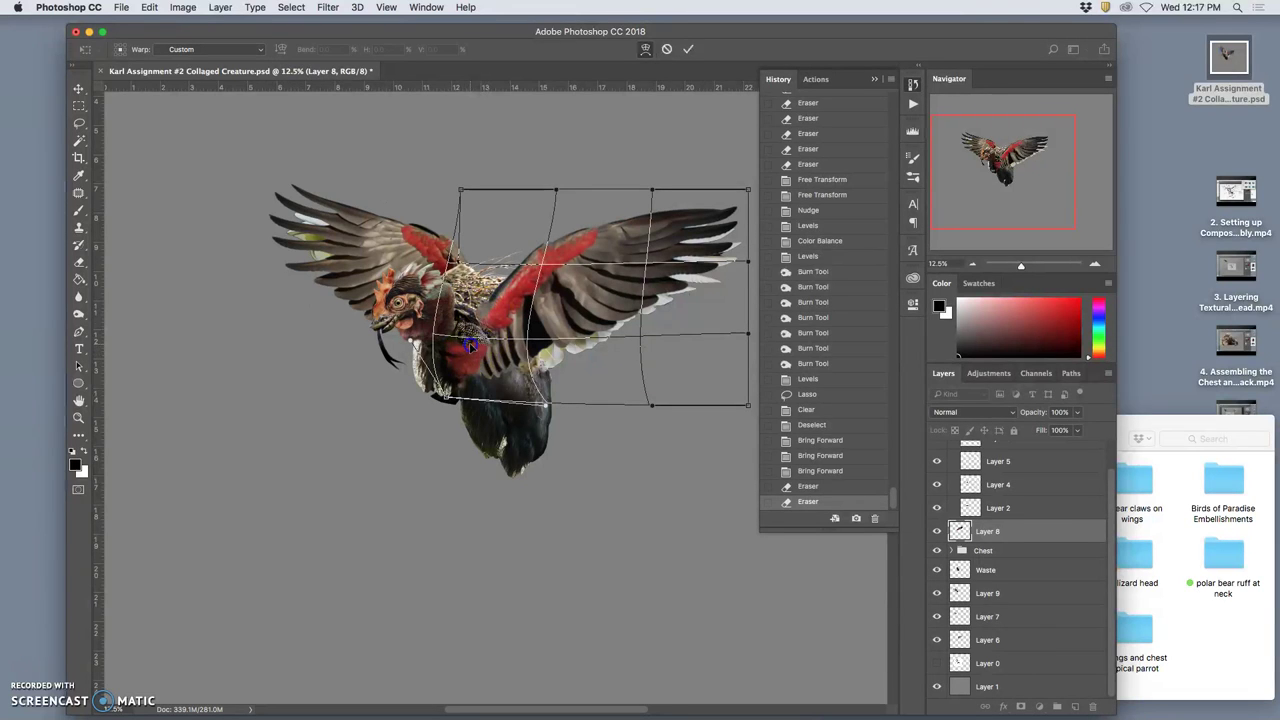
left_click_drag(556, 343, 493, 263)
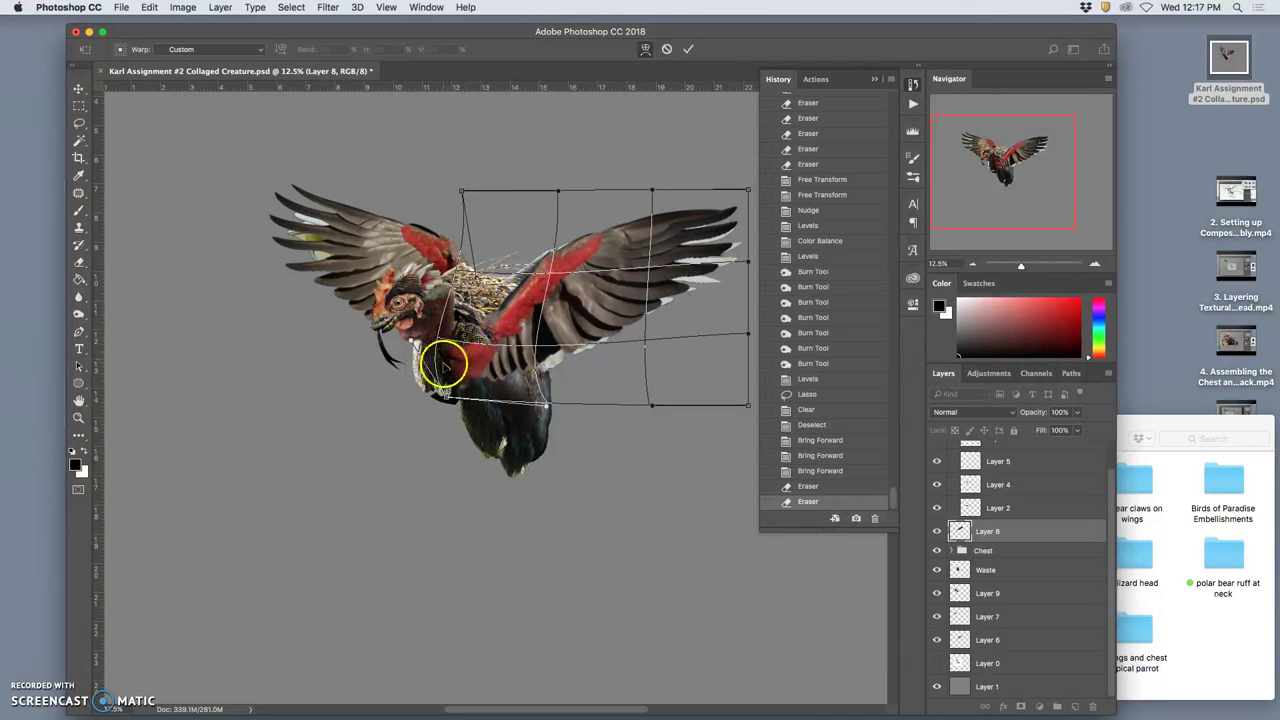
left_click_drag(443, 365, 443, 361)
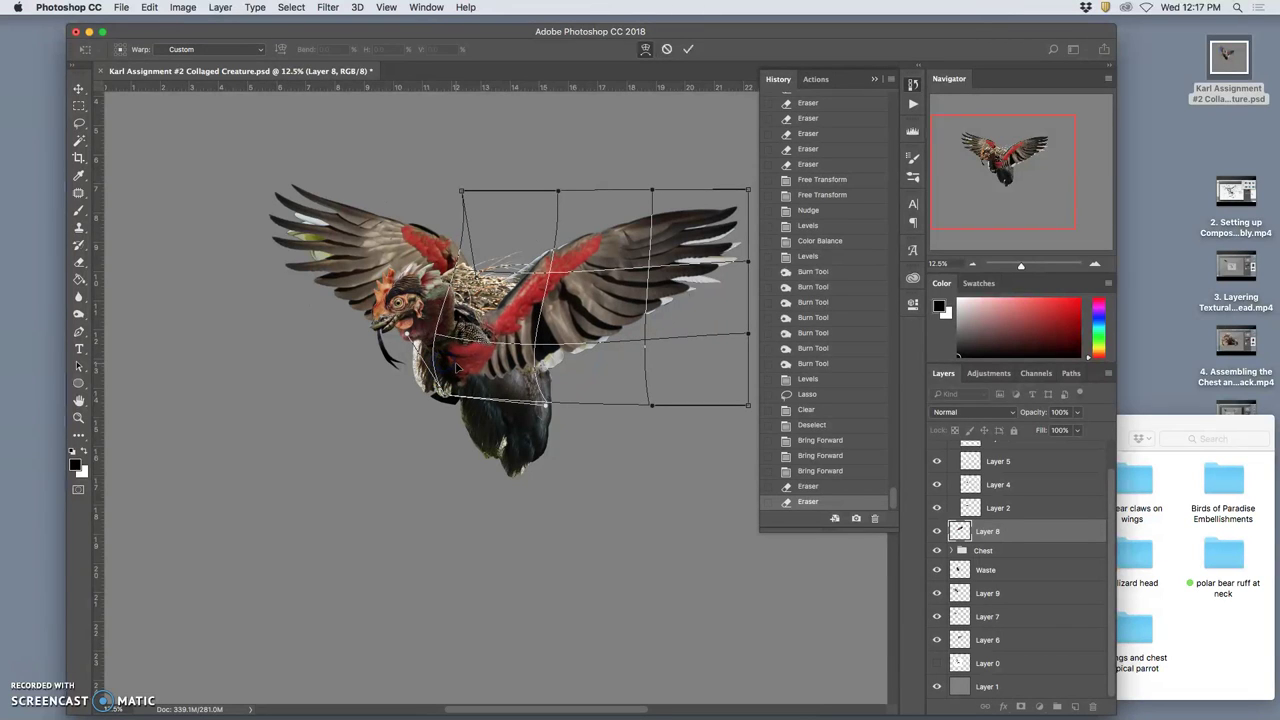
Step: Commit the warp and erase the wing edge over the nest and neck at 52% opacity
key("Return")
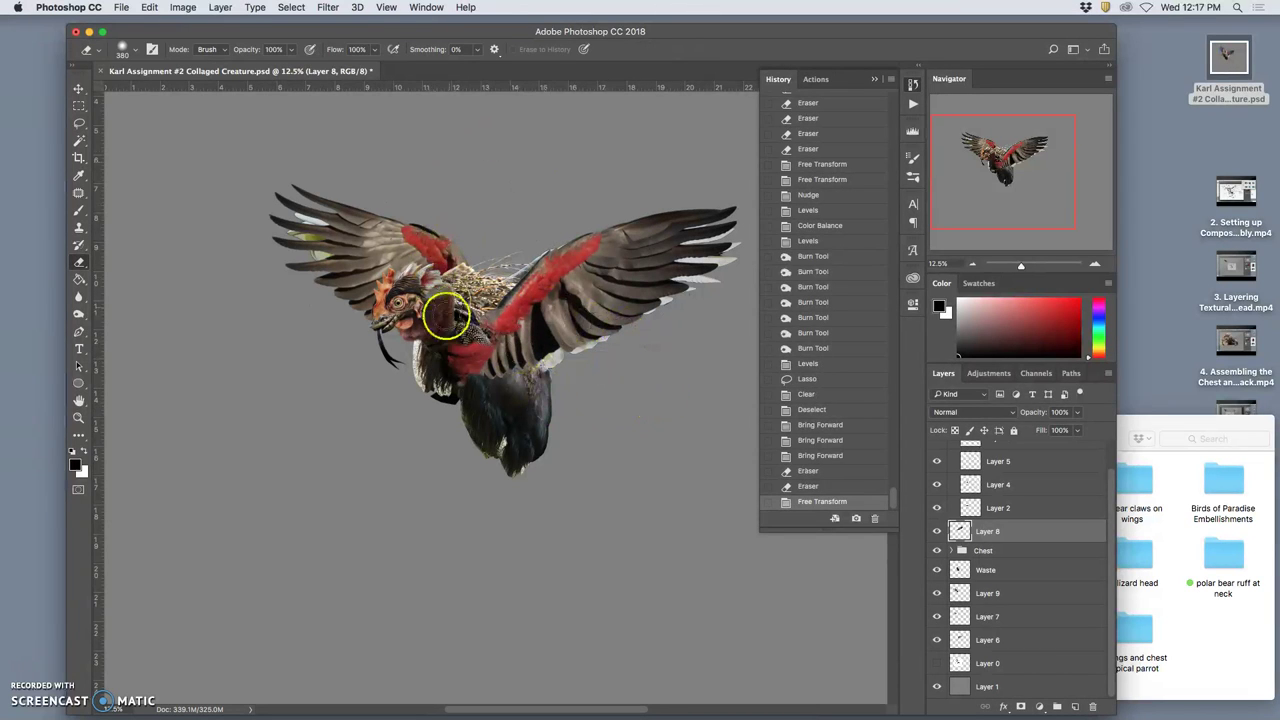
key("super+plus")
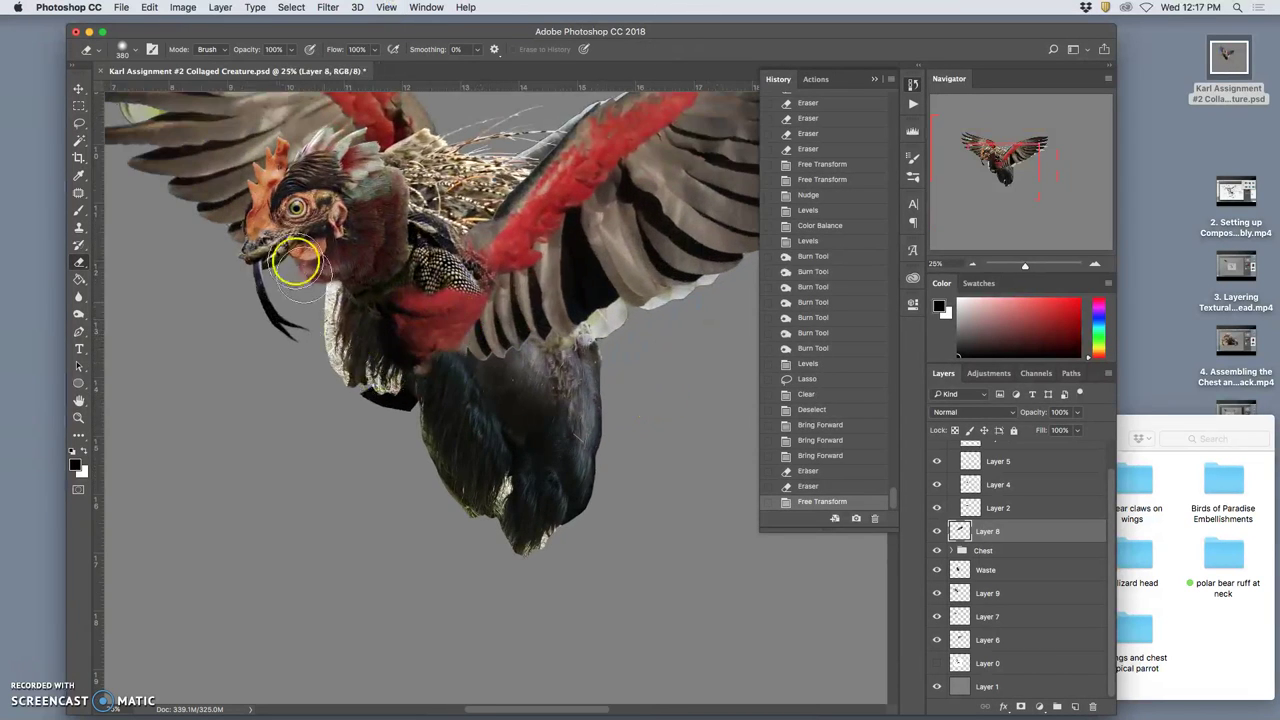
left_click(290, 49)
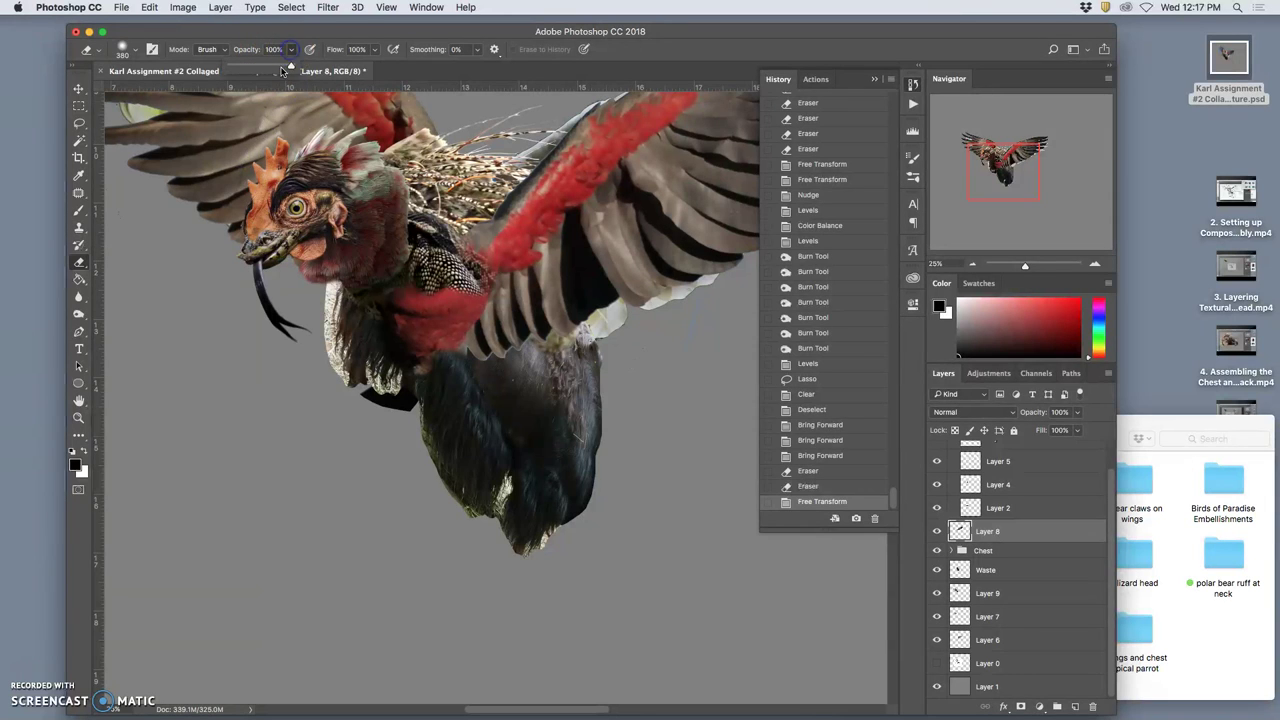
left_click(296, 127)
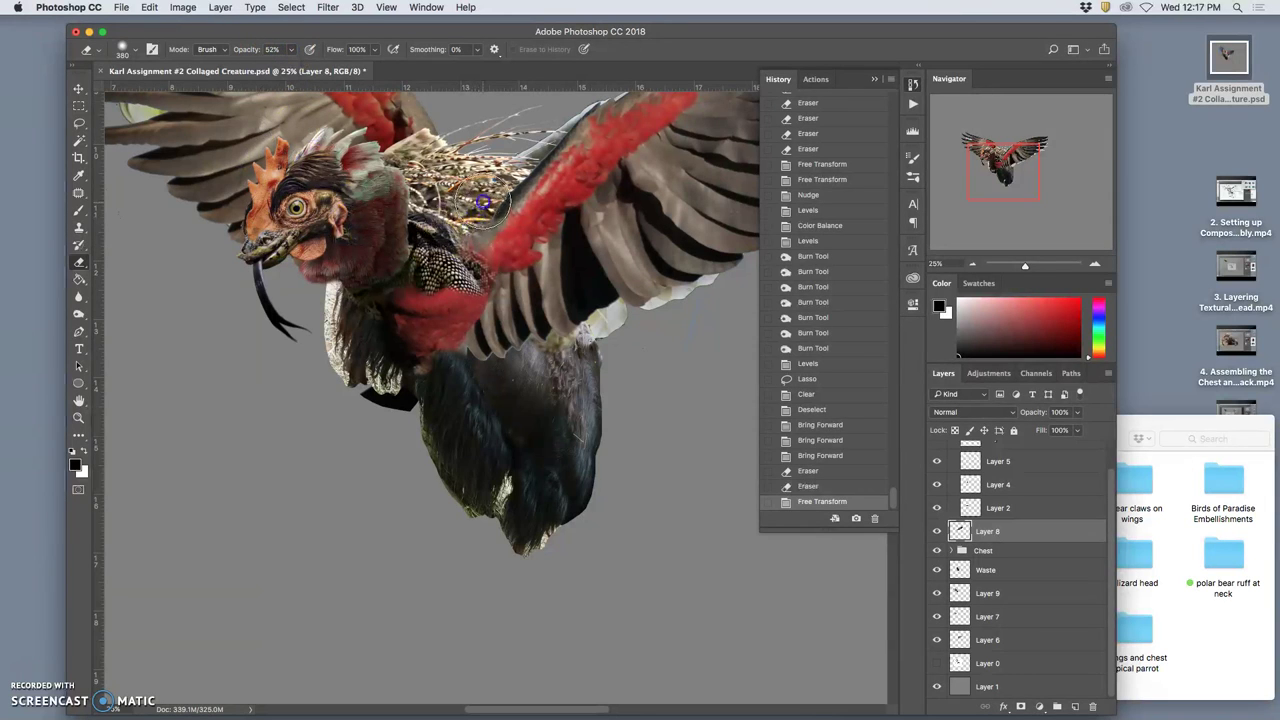
mouse_move(483, 203)
left_mouse_down()
mouse_move(472, 210)
mouse_move(488, 190)
left_mouse_up()
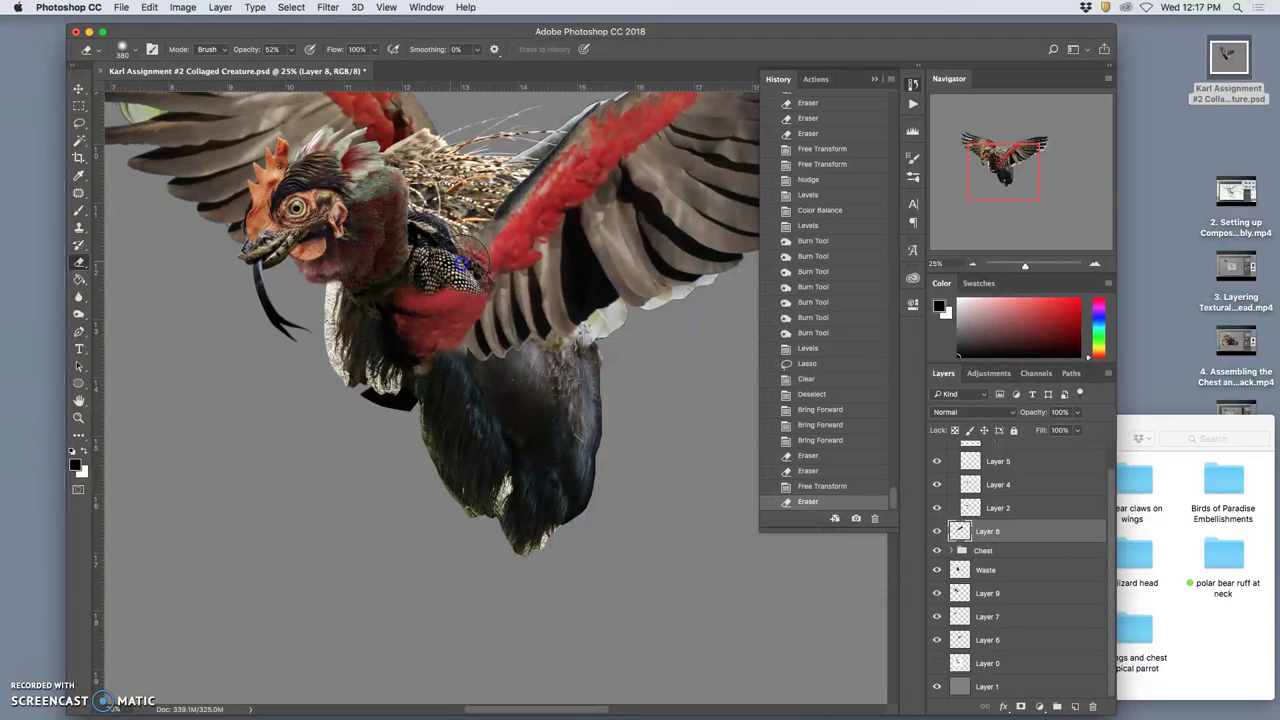
left_click_drag(466, 263, 435, 275)
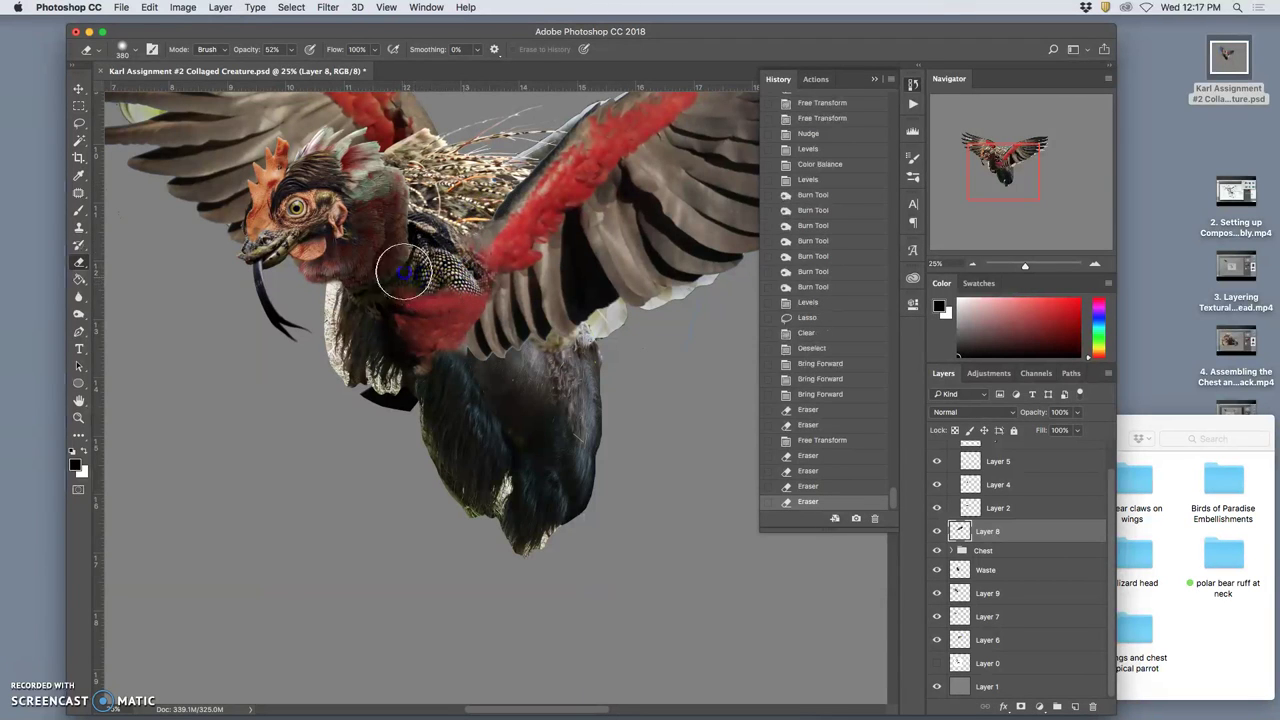